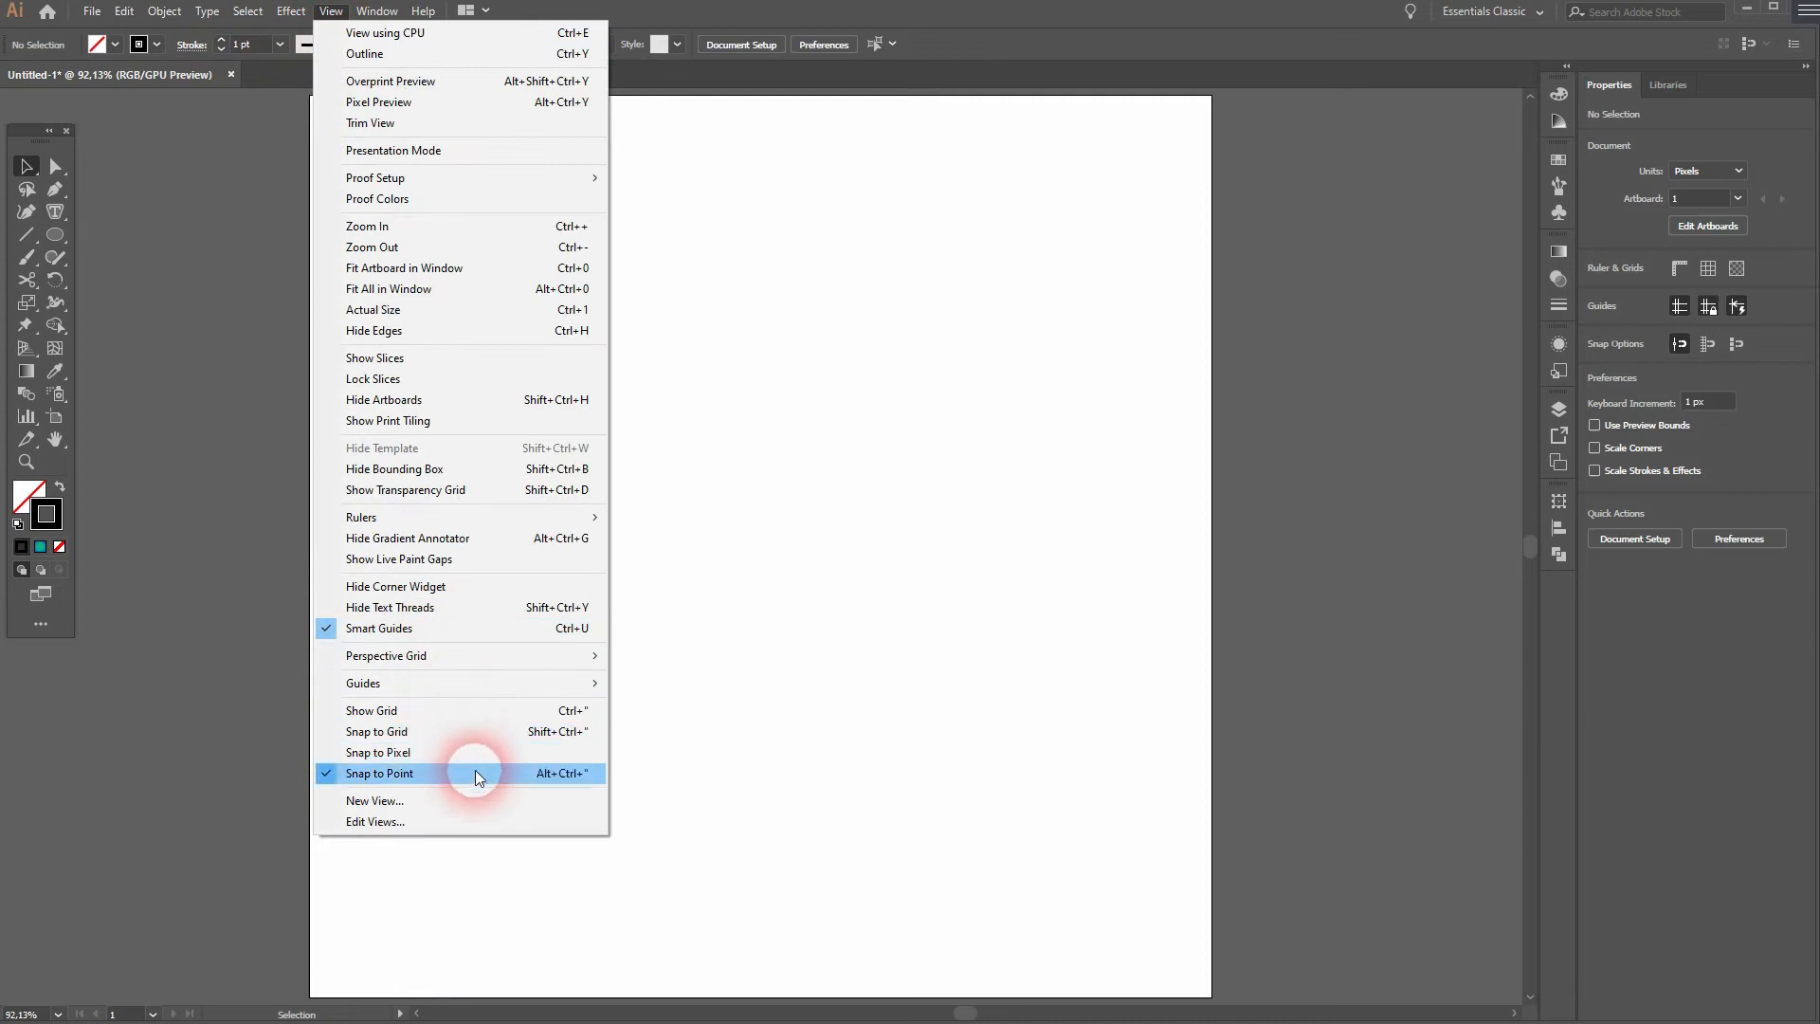
Step: Draw an unfilled circle about 191 px wide with a 1 pt black stroke, and place a copy half-overlapping its right side
{"action": "left_click", "coordinate": [129, 290]}
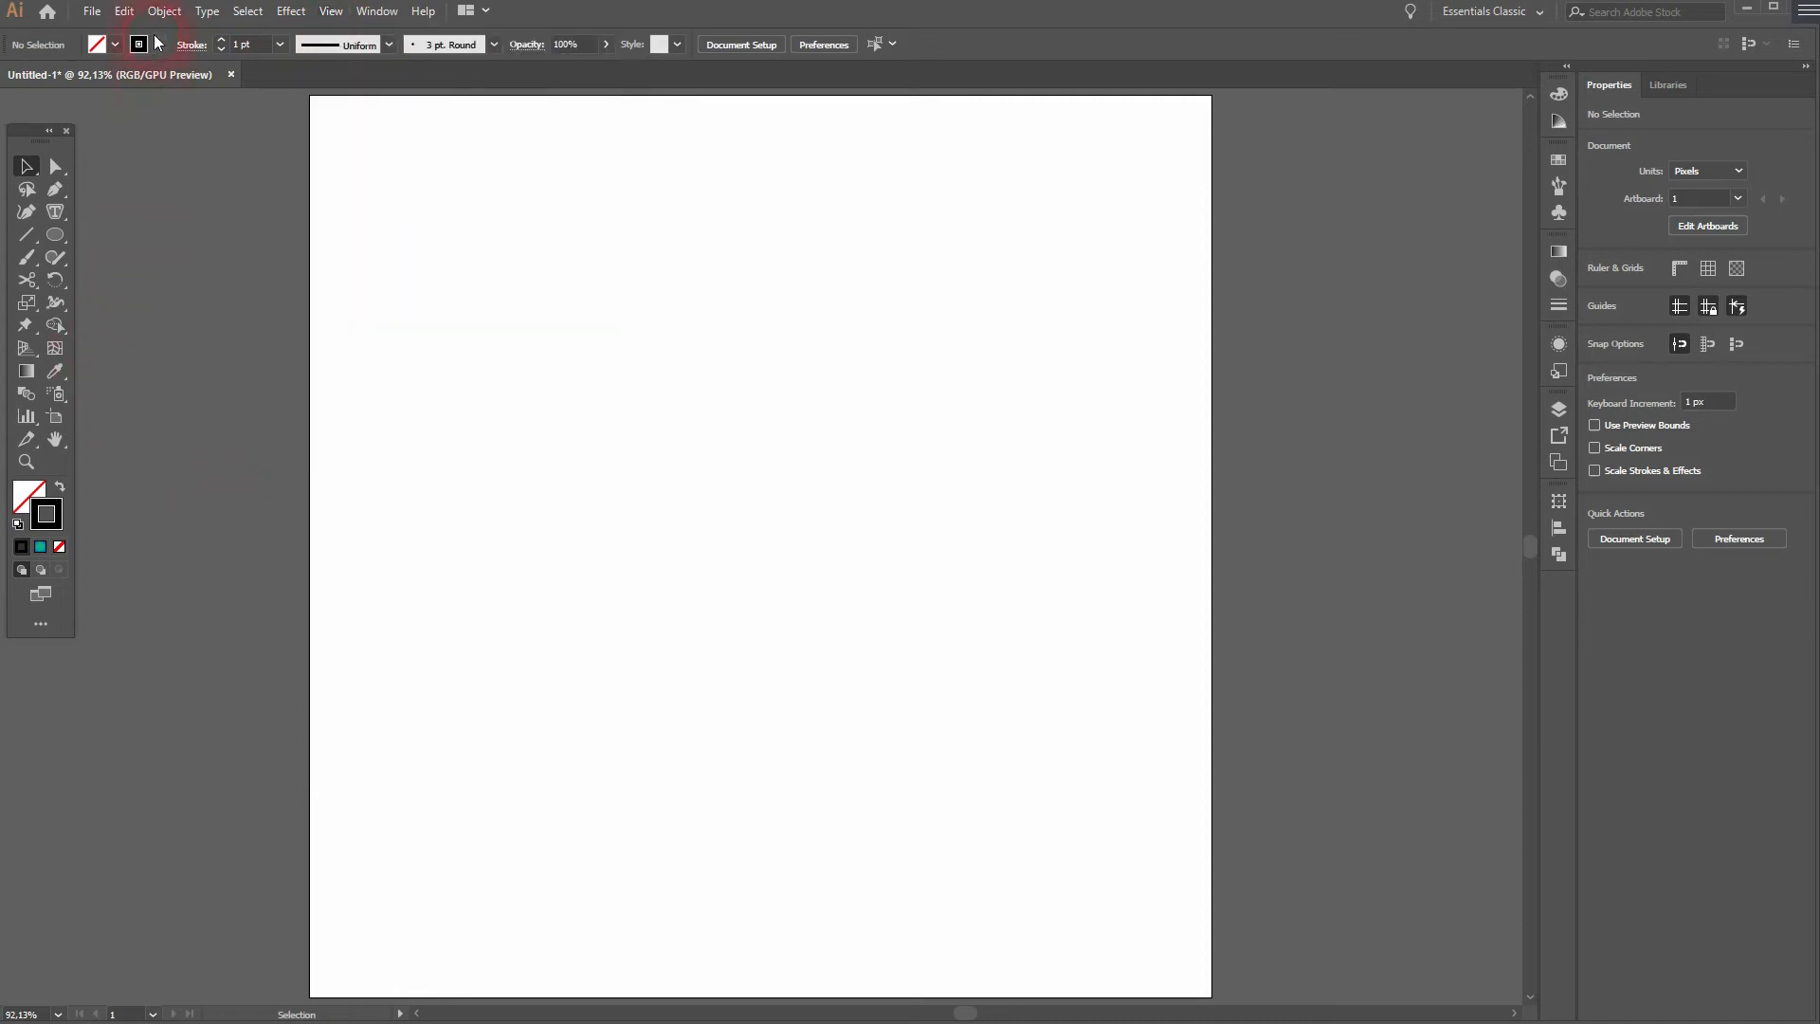
{"action": "left_click", "coordinate": [162, 42]}
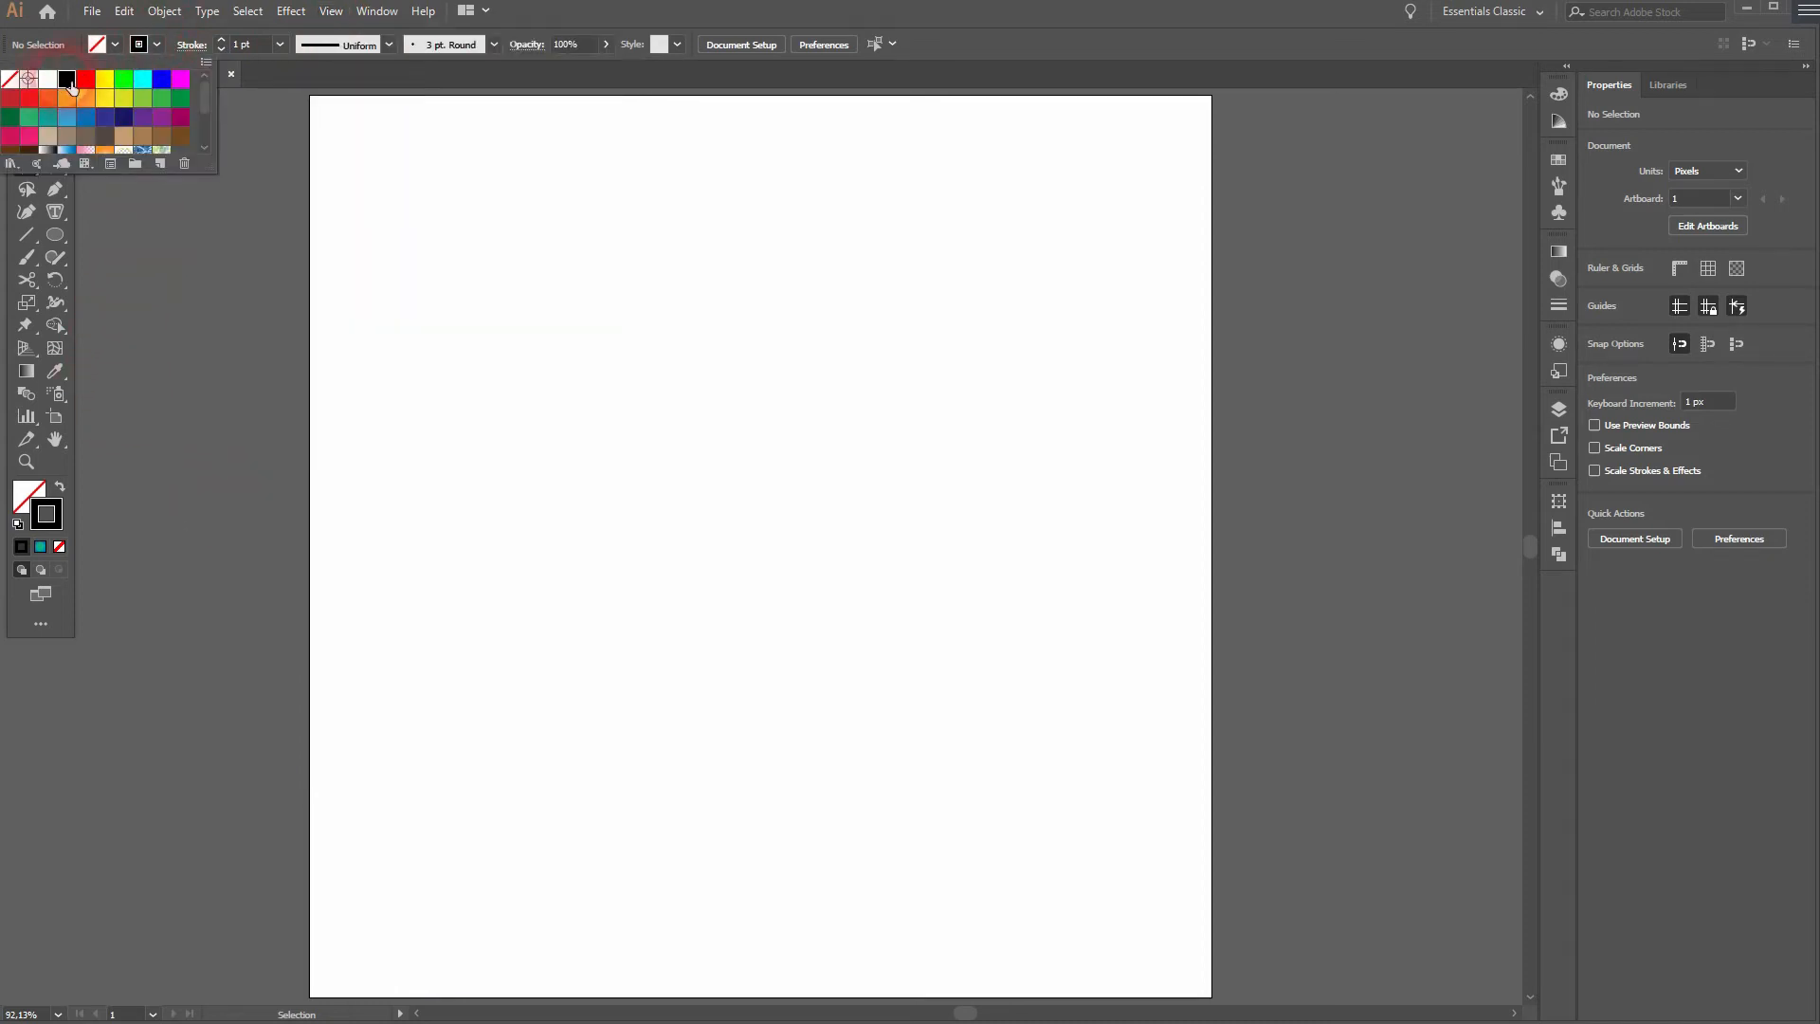
{"action": "left_click", "coordinate": [115, 43]}
{"action": "left_click", "coordinate": [184, 396]}
{"action": "left_click_drag", "start_coordinate": [55, 237], "coordinate": [156, 281]}
{"action": "left_click_drag", "start_coordinate": [570, 381], "coordinate": [772, 601]}
{"action": "key", "text": "v"}
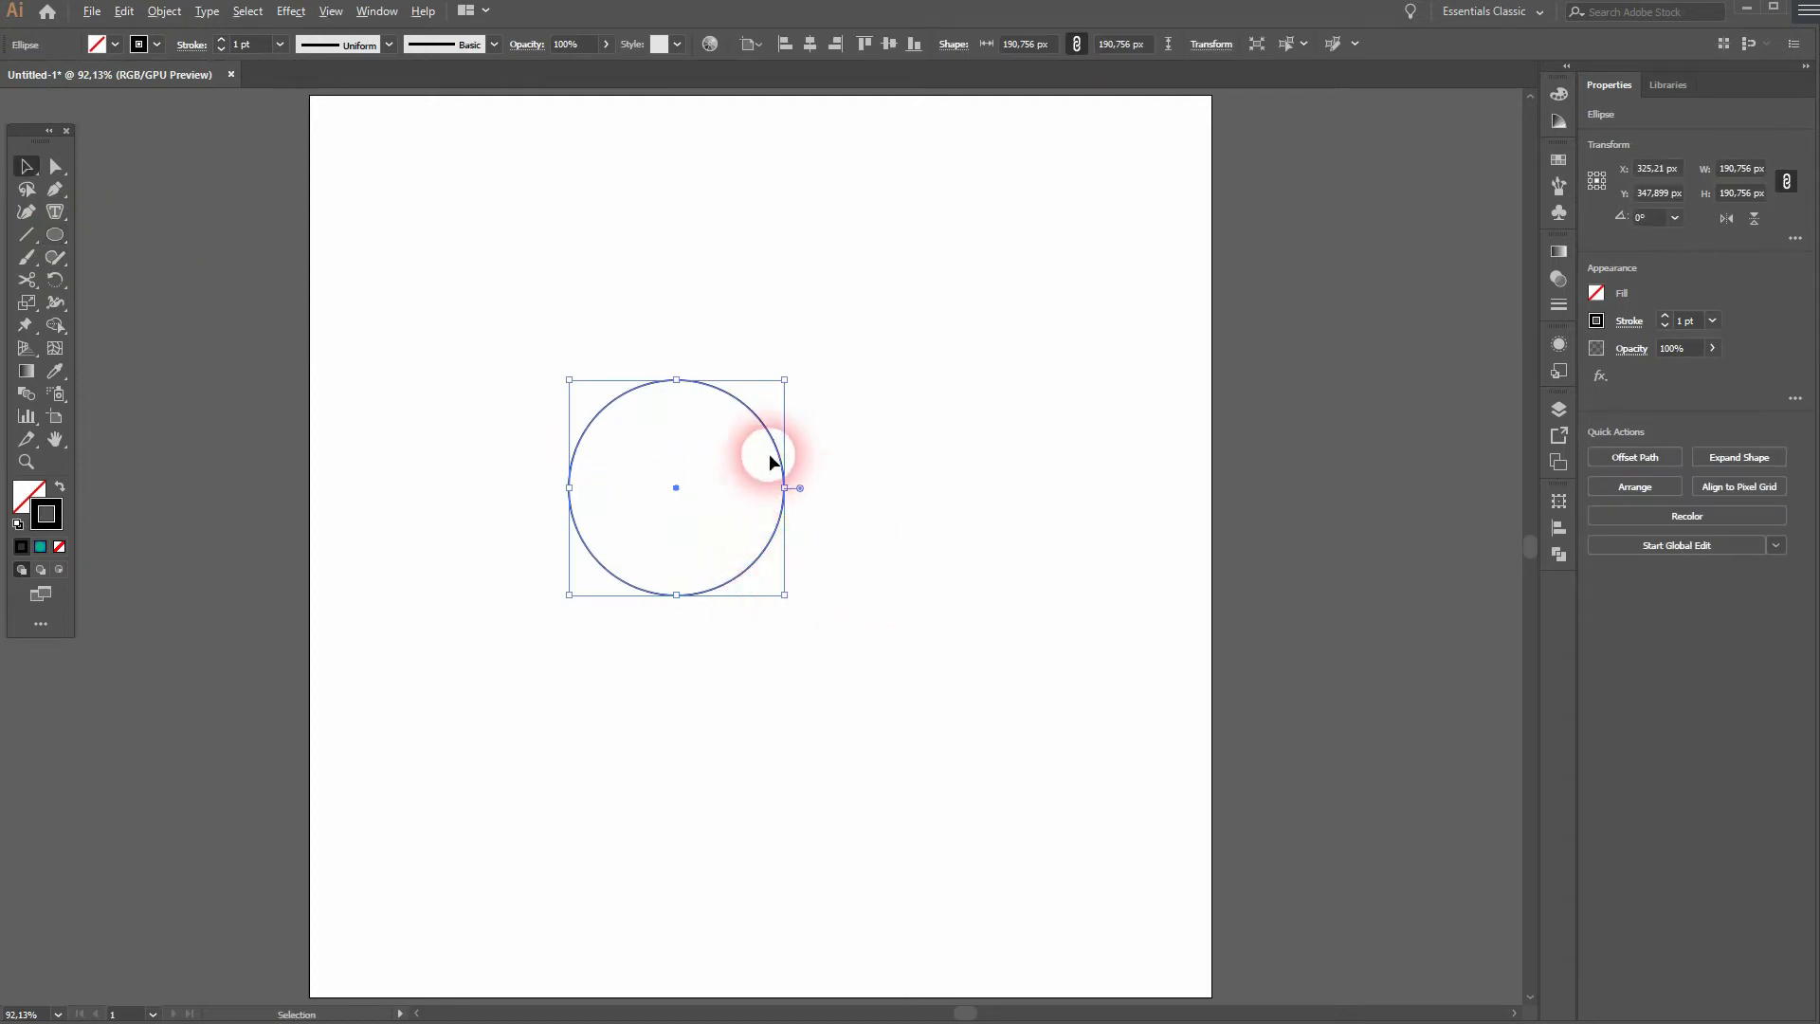
{"action": "left_click_drag", "start_coordinate": [777, 459], "coordinate": [888, 464]}
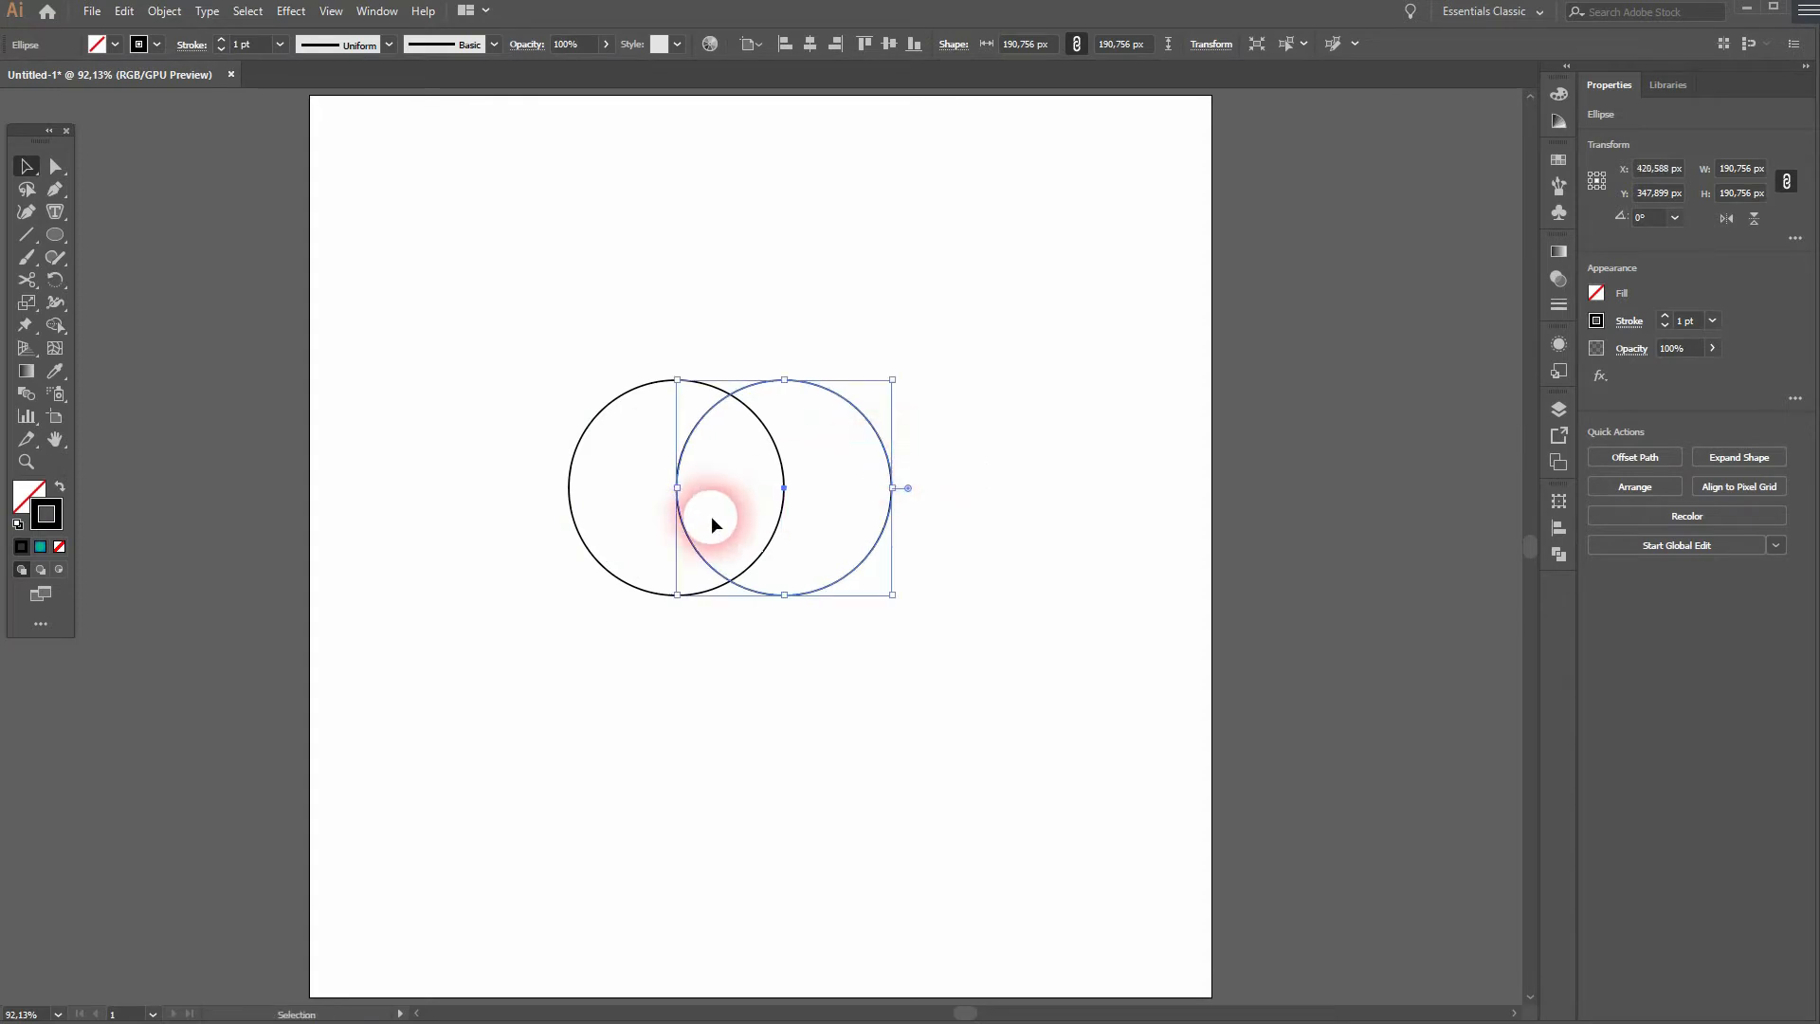
Step: Cut the right circle at both points where the two circles intersect, using the Scissors tool
{"action": "scroll", "coordinate": [711, 512], "scroll_direction": "up", "scroll_amount": 2}
{"action": "scroll", "coordinate": [710, 512], "scroll_direction": "up", "scroll_amount": 1}
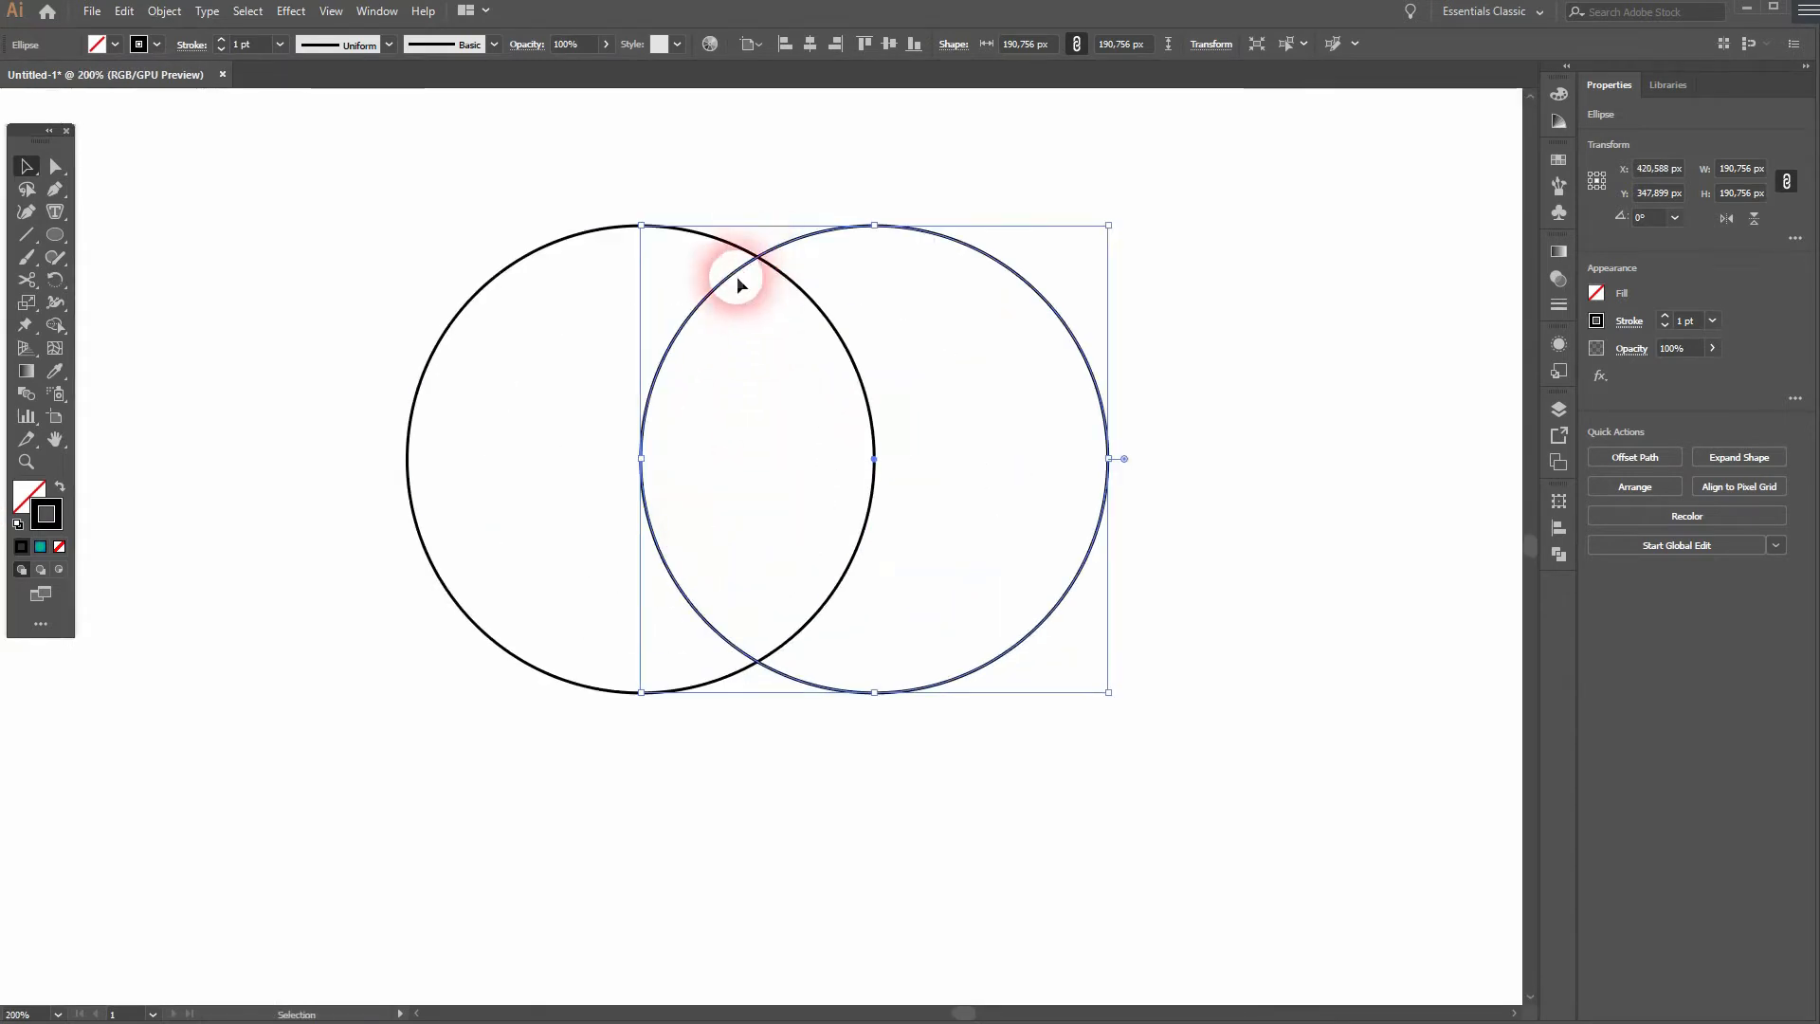
{"action": "mouse_move", "coordinate": [416, 754]}
{"action": "left_mouse_down"}
{"action": "mouse_move", "coordinate": [487, 739]}
{"action": "mouse_move", "coordinate": [1223, 309]}
{"action": "left_mouse_up"}
{"action": "left_click_drag", "start_coordinate": [26, 280], "coordinate": [140, 299]}
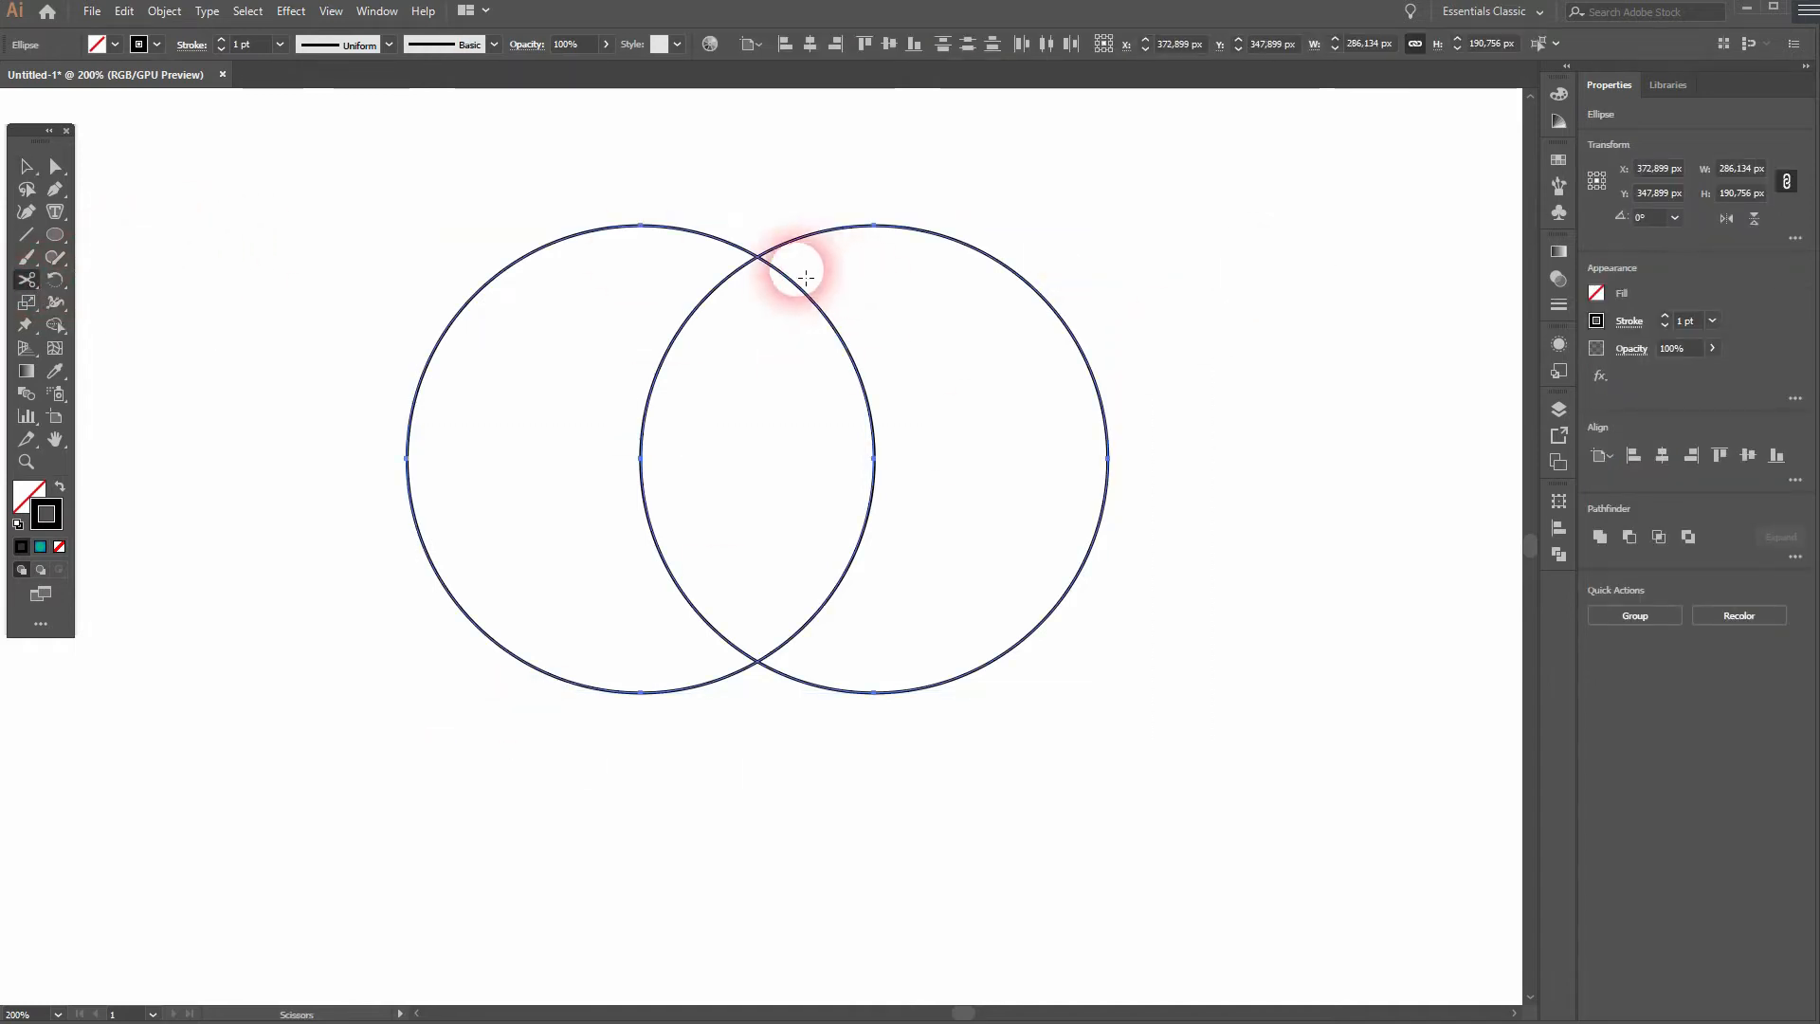
{"action": "left_click", "coordinate": [763, 264]}
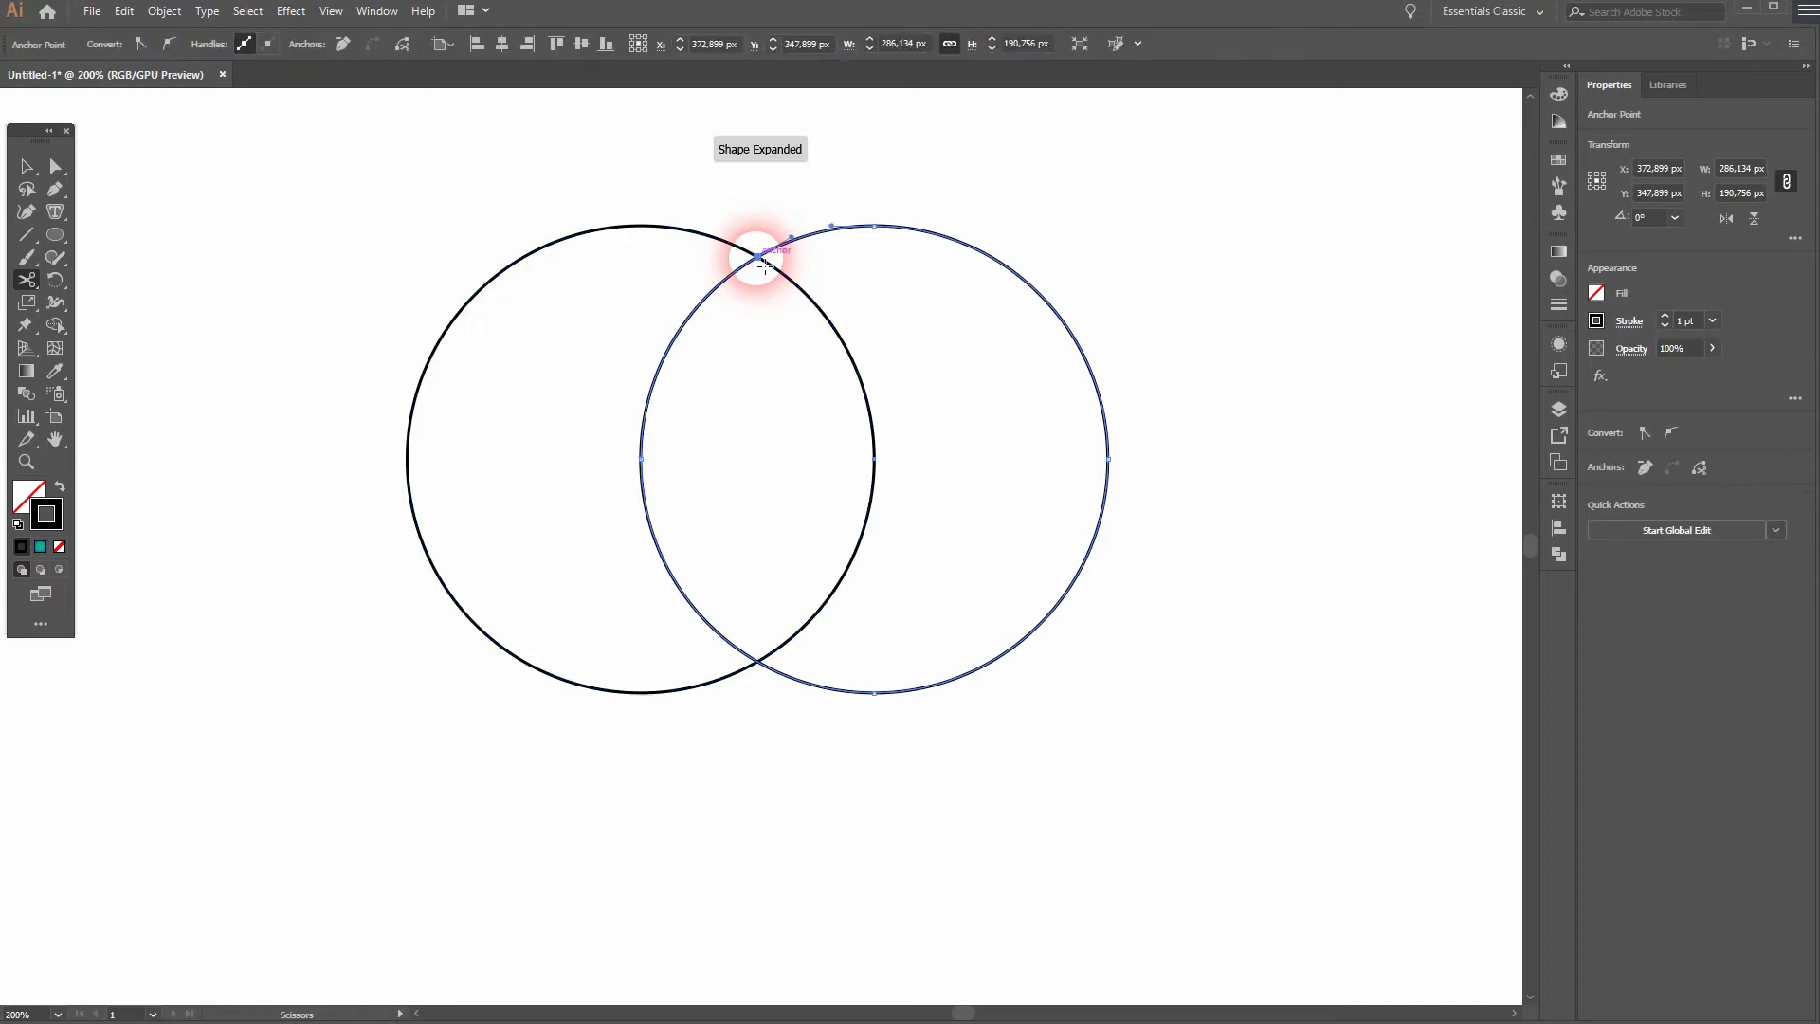
{"action": "left_click", "coordinate": [768, 663]}
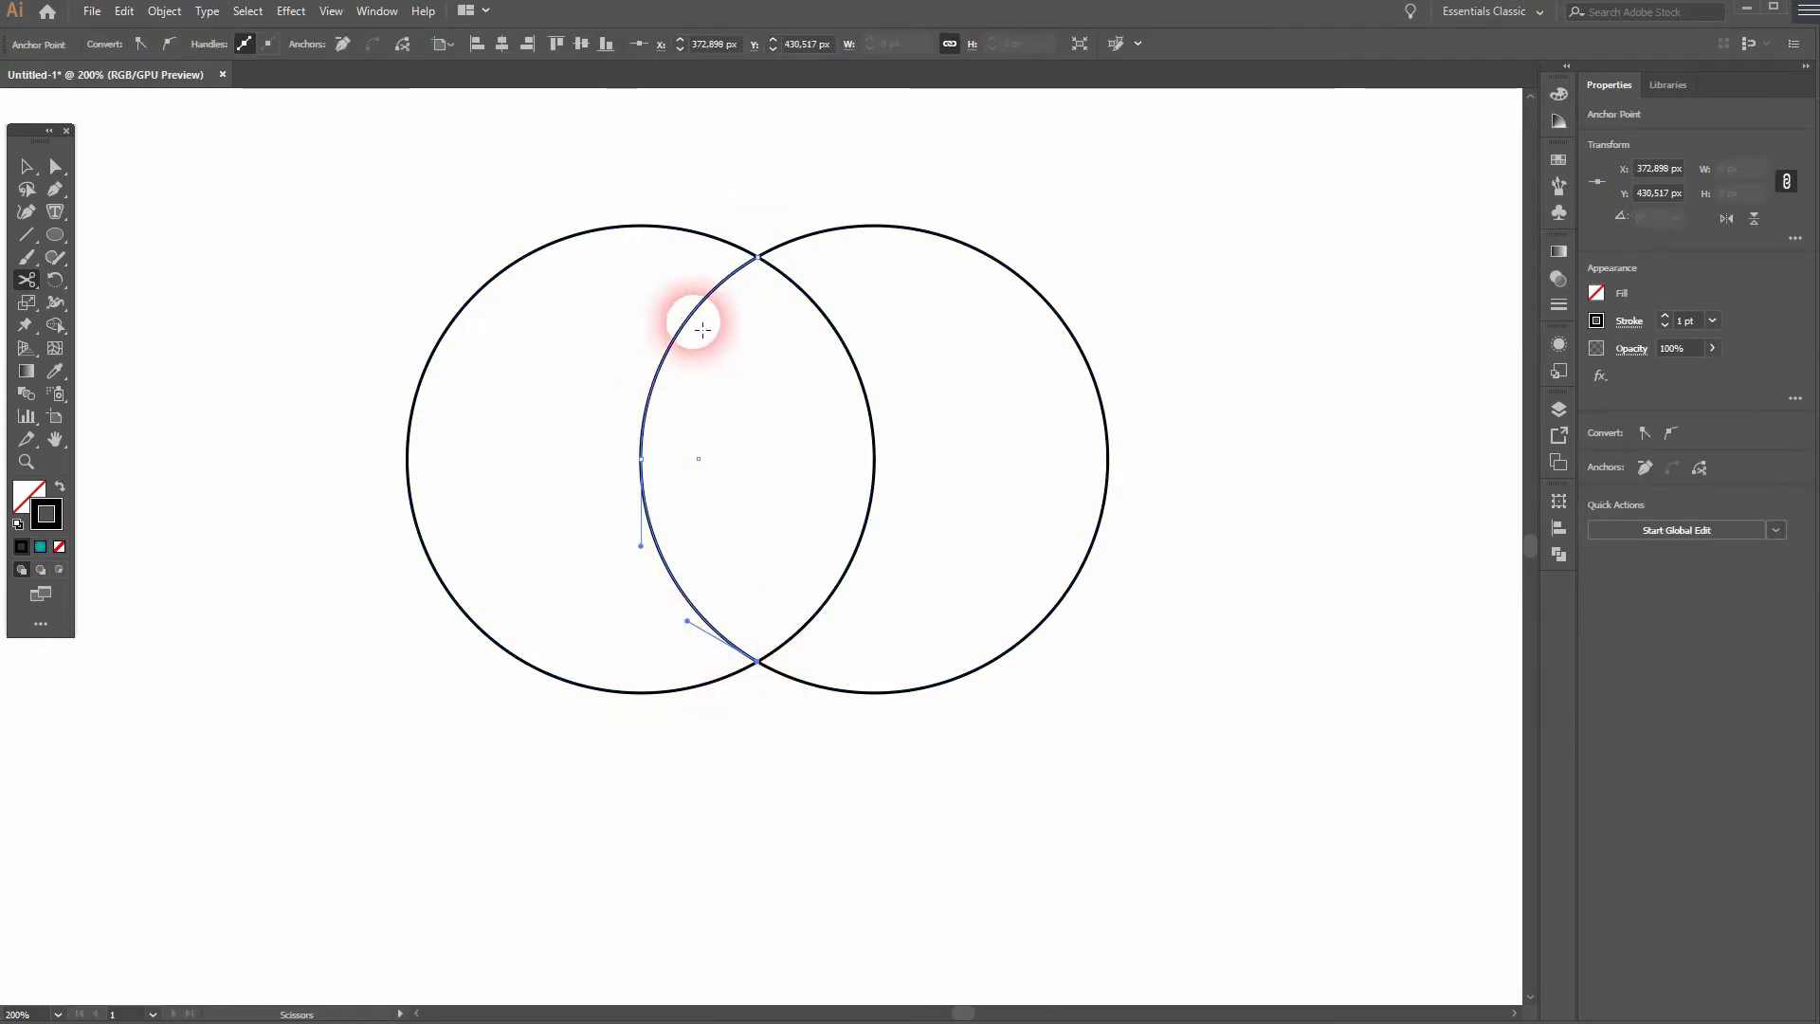
Step: Move the cut arc clear of the circles to the left and delete the remaining circle paths
{"action": "left_click", "coordinate": [33, 171]}
{"action": "left_click_drag", "start_coordinate": [647, 403], "coordinate": [215, 446]}
{"action": "left_click_drag", "start_coordinate": [597, 751], "coordinate": [1152, 467]}
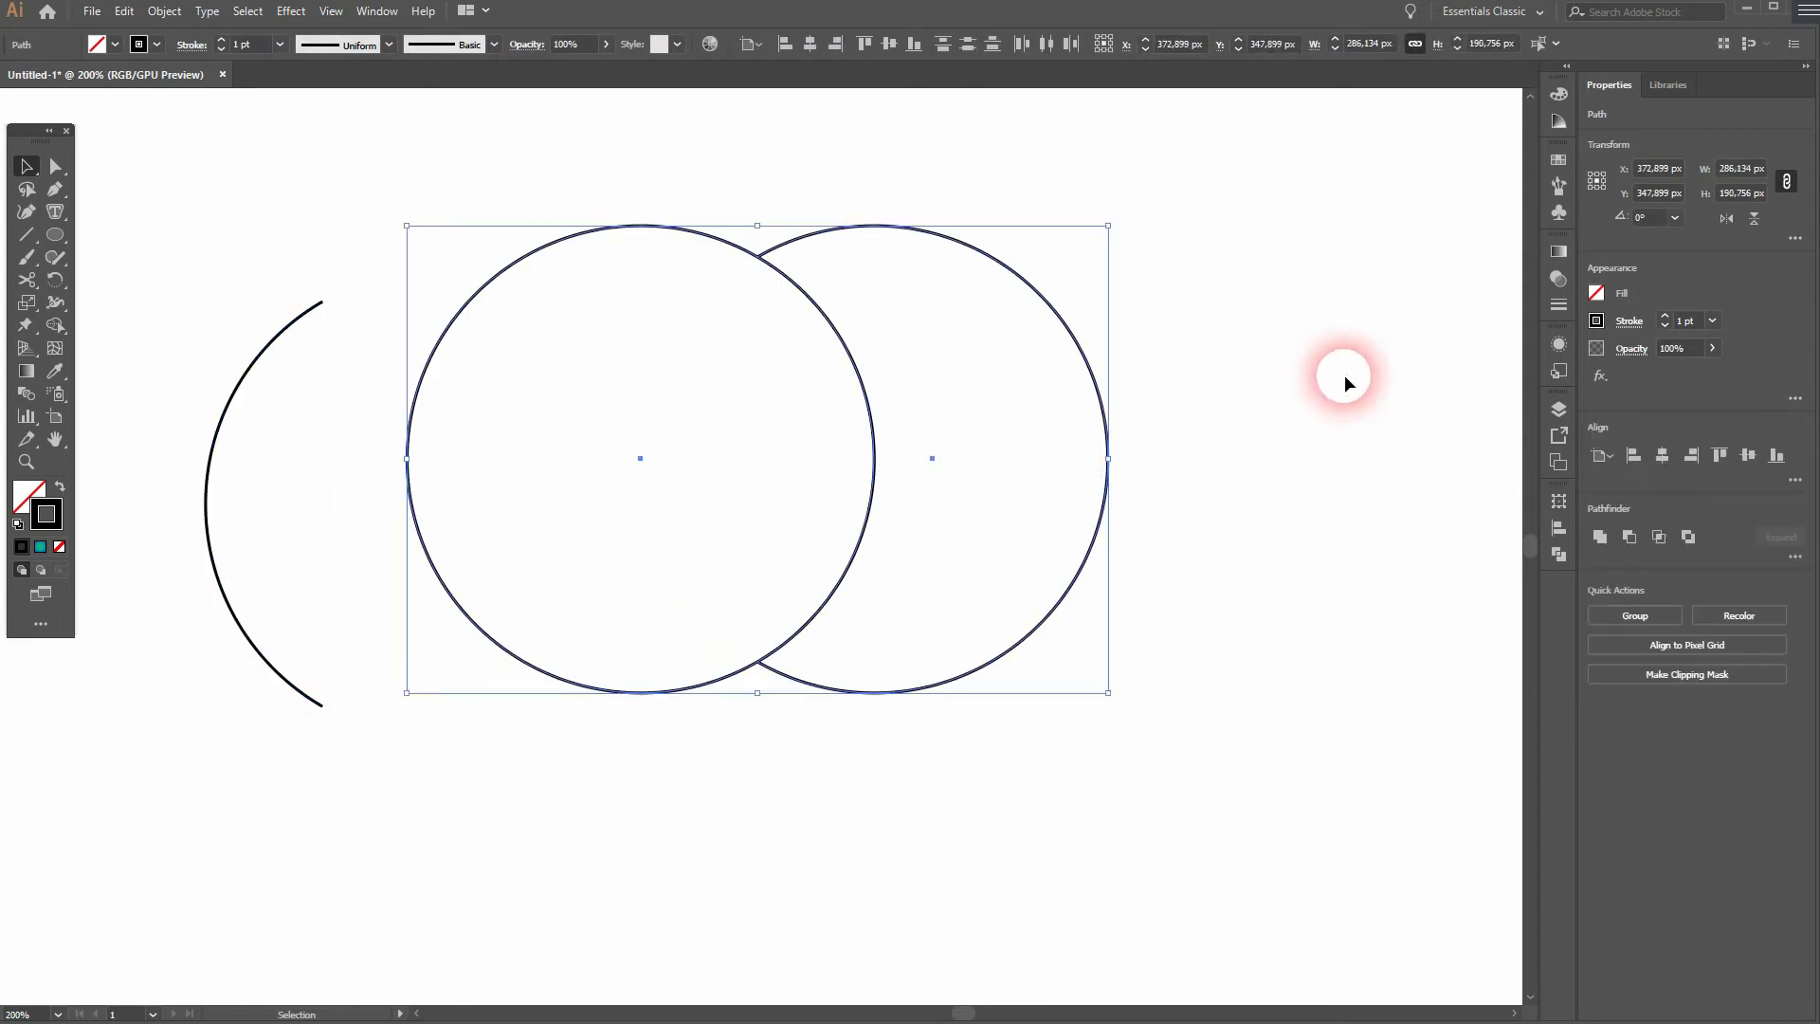
{"action": "key", "text": "Delete"}
Step: Reflect a copy of the remaining arc across the vertical axis
{"action": "left_click", "coordinate": [208, 477]}
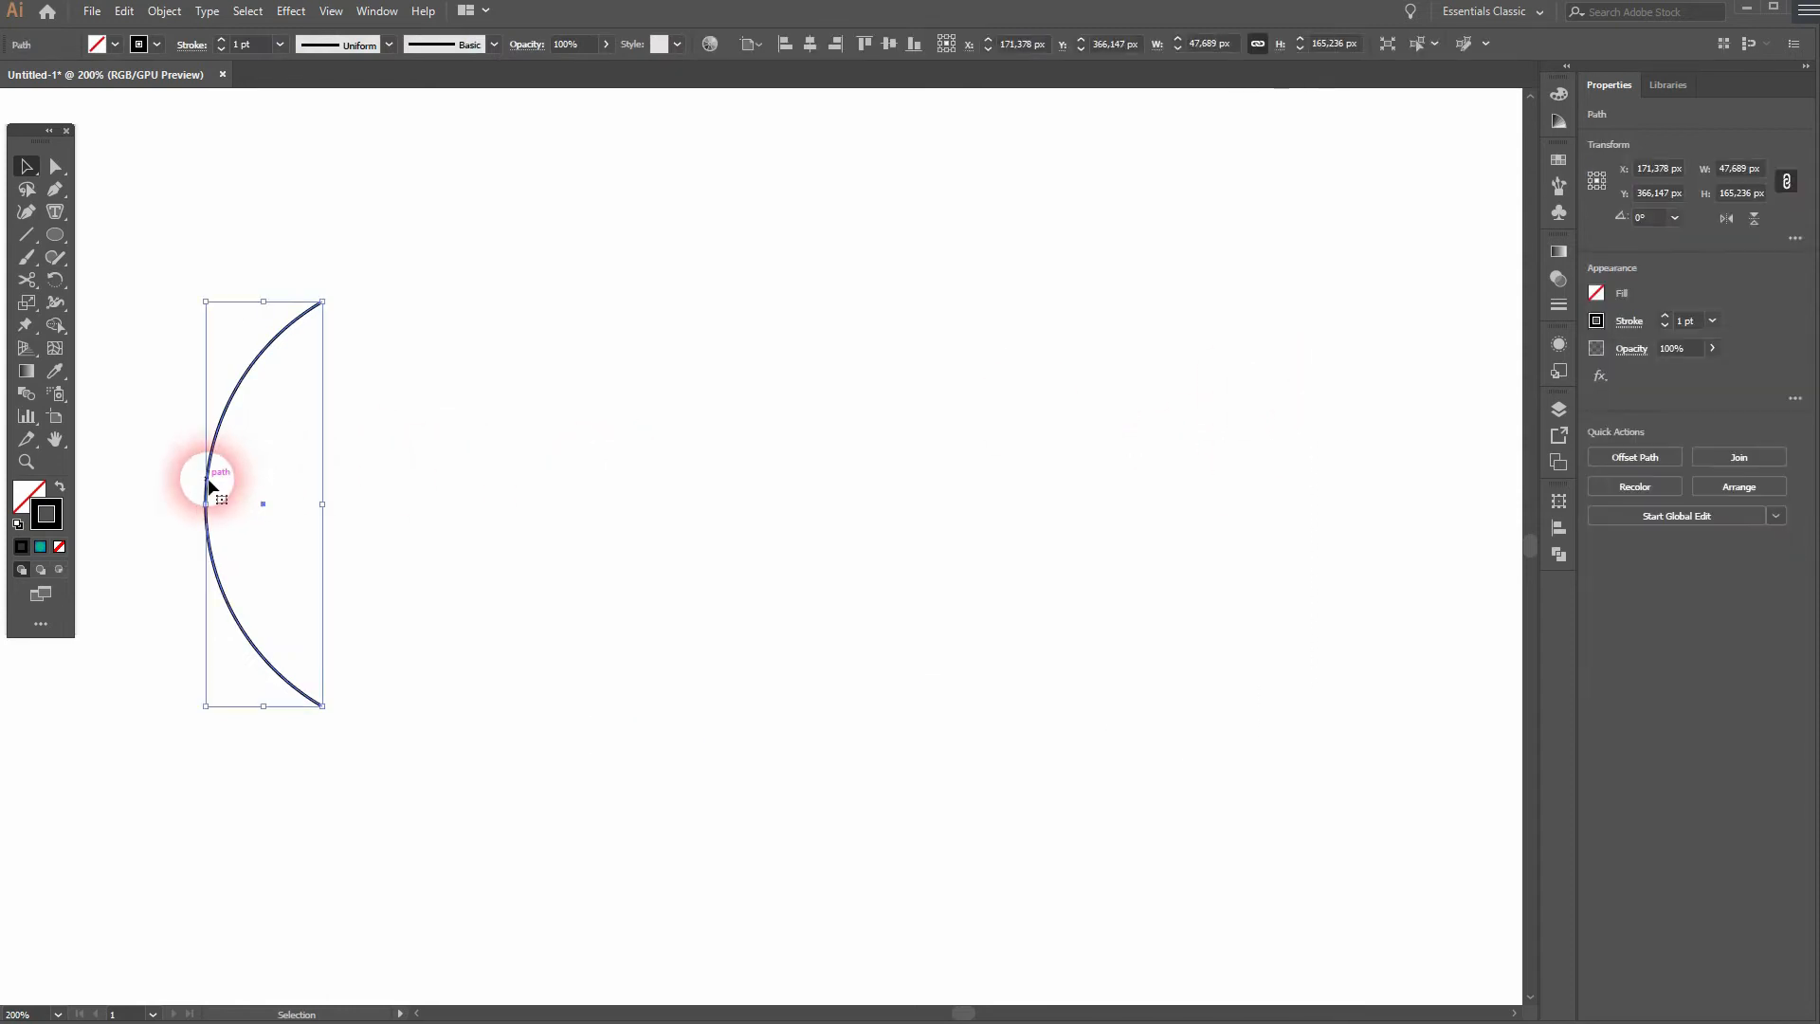
{"action": "right_click", "coordinate": [206, 478]}
{"action": "mouse_move", "coordinate": [372, 770]}
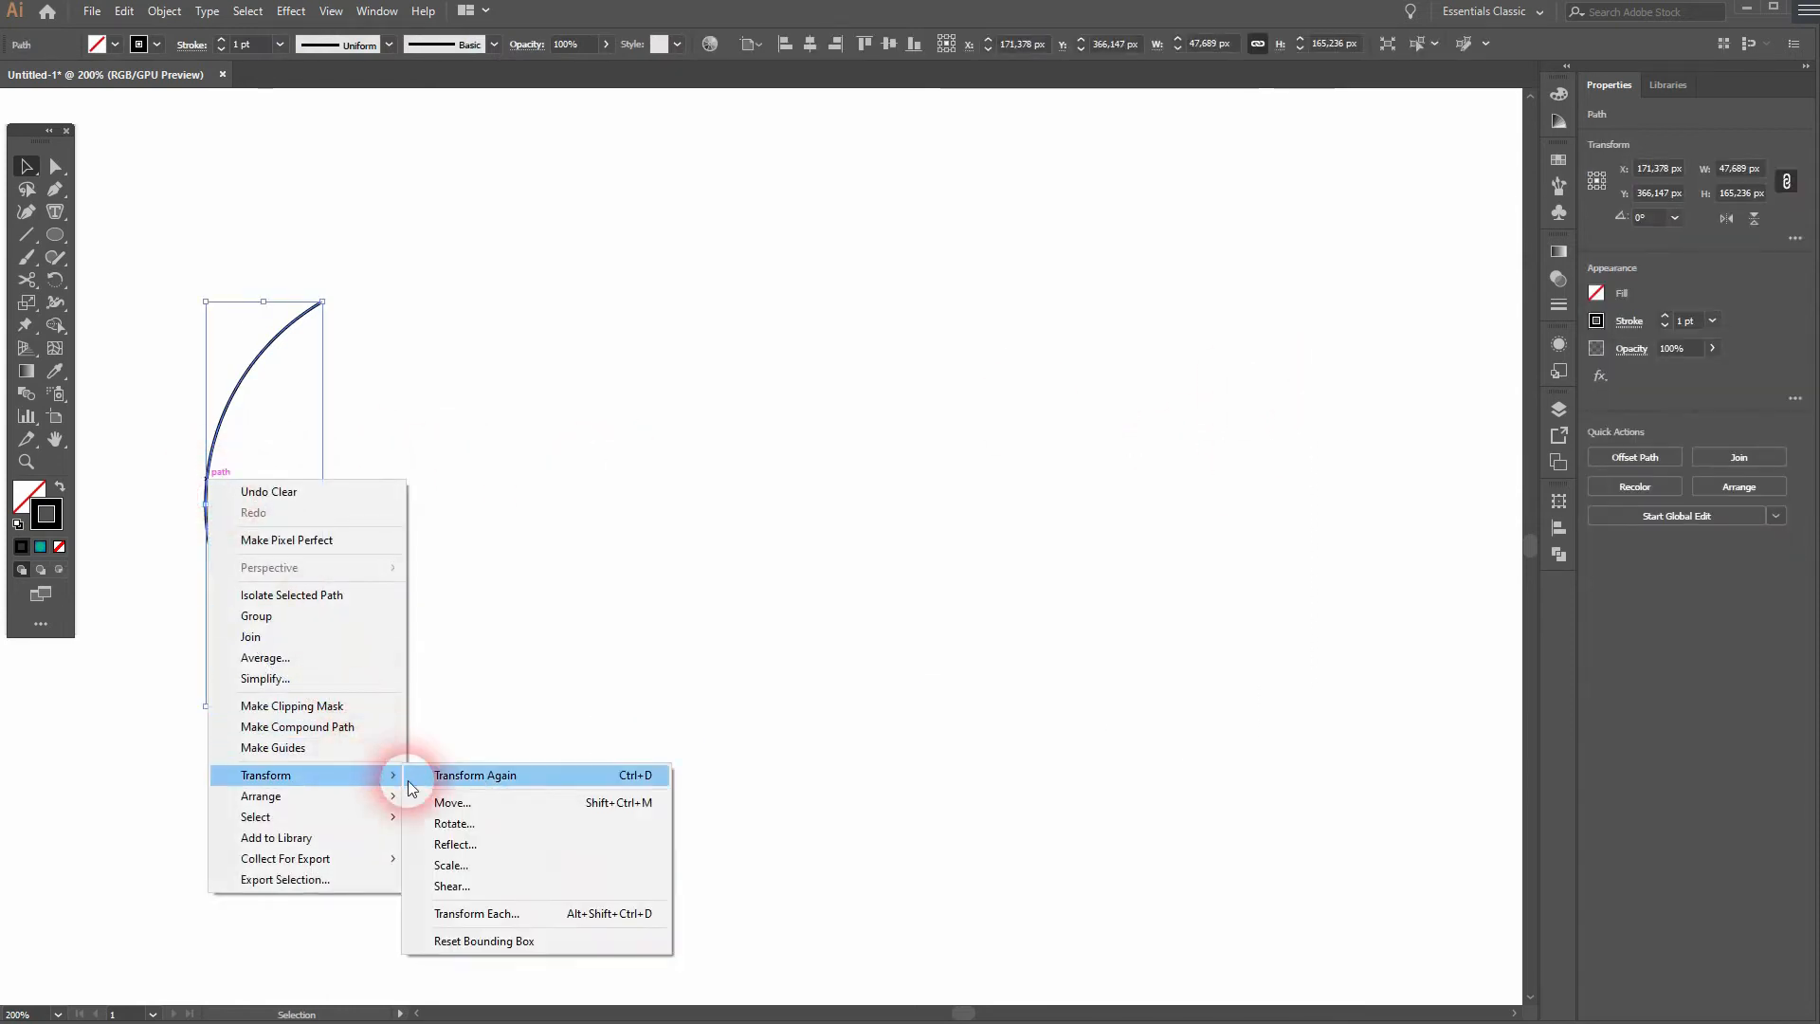
{"action": "left_click", "coordinate": [520, 836]}
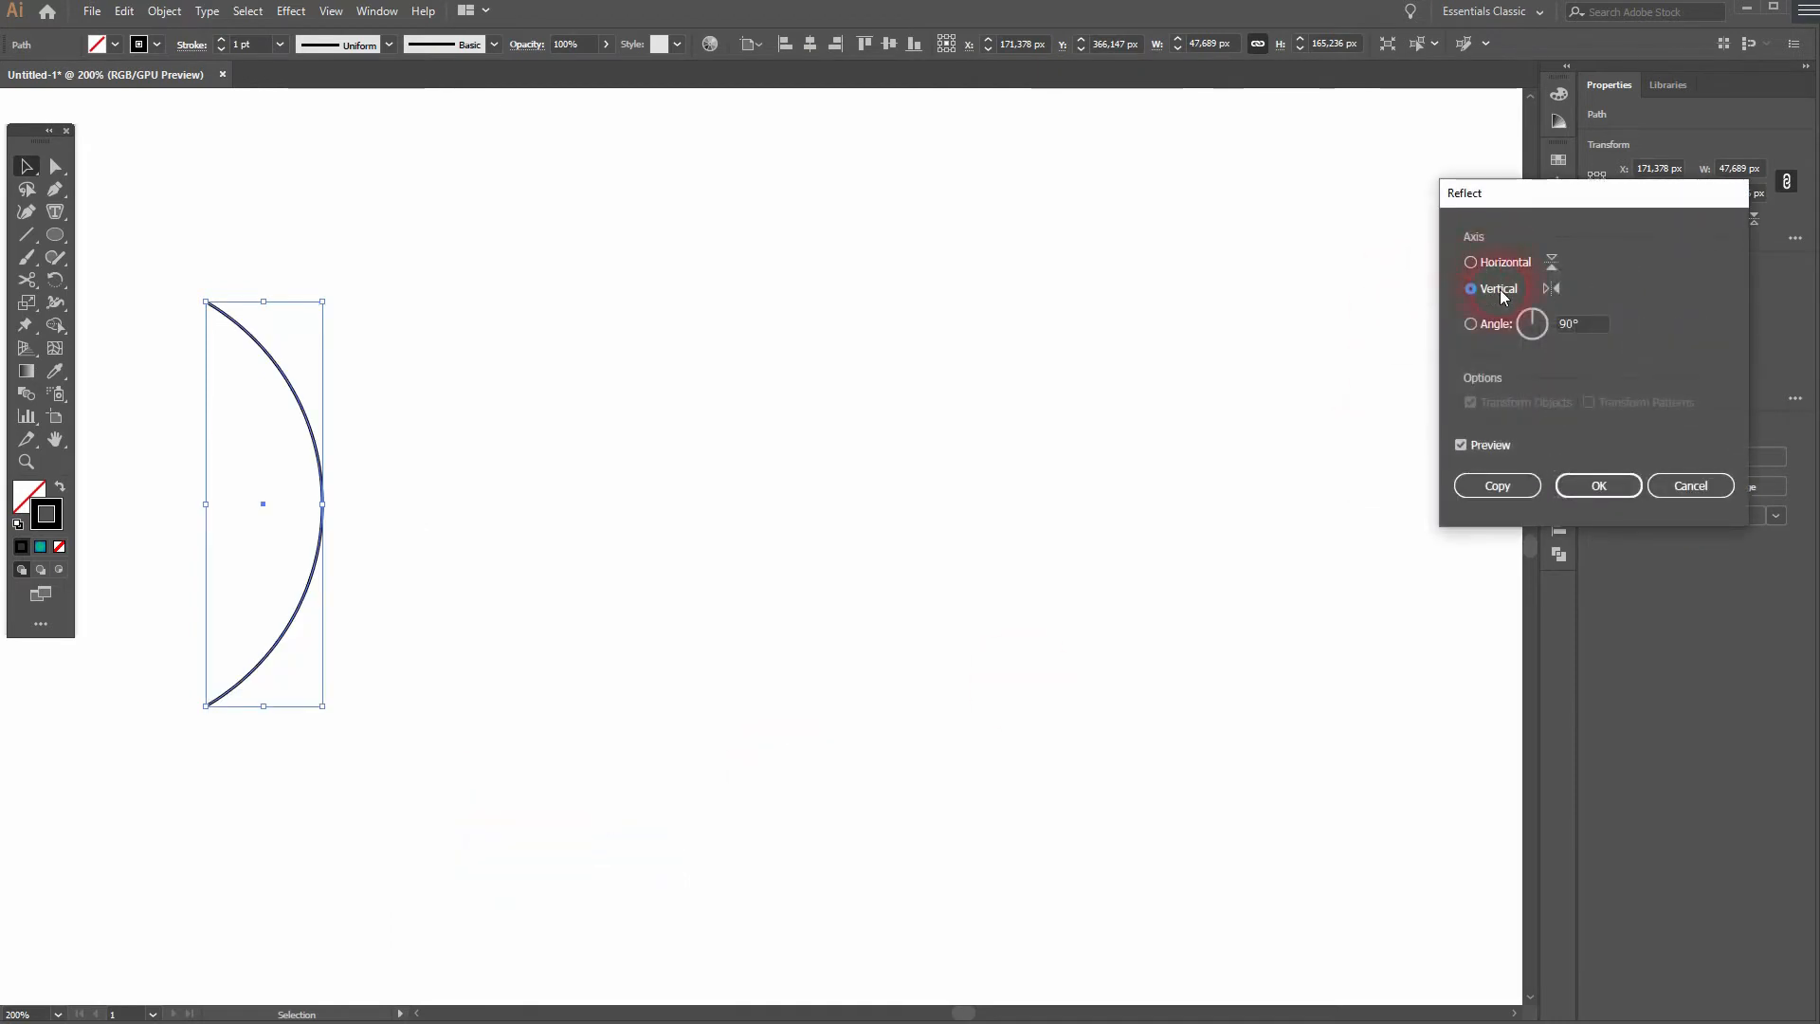
{"action": "left_click", "coordinate": [1460, 446]}
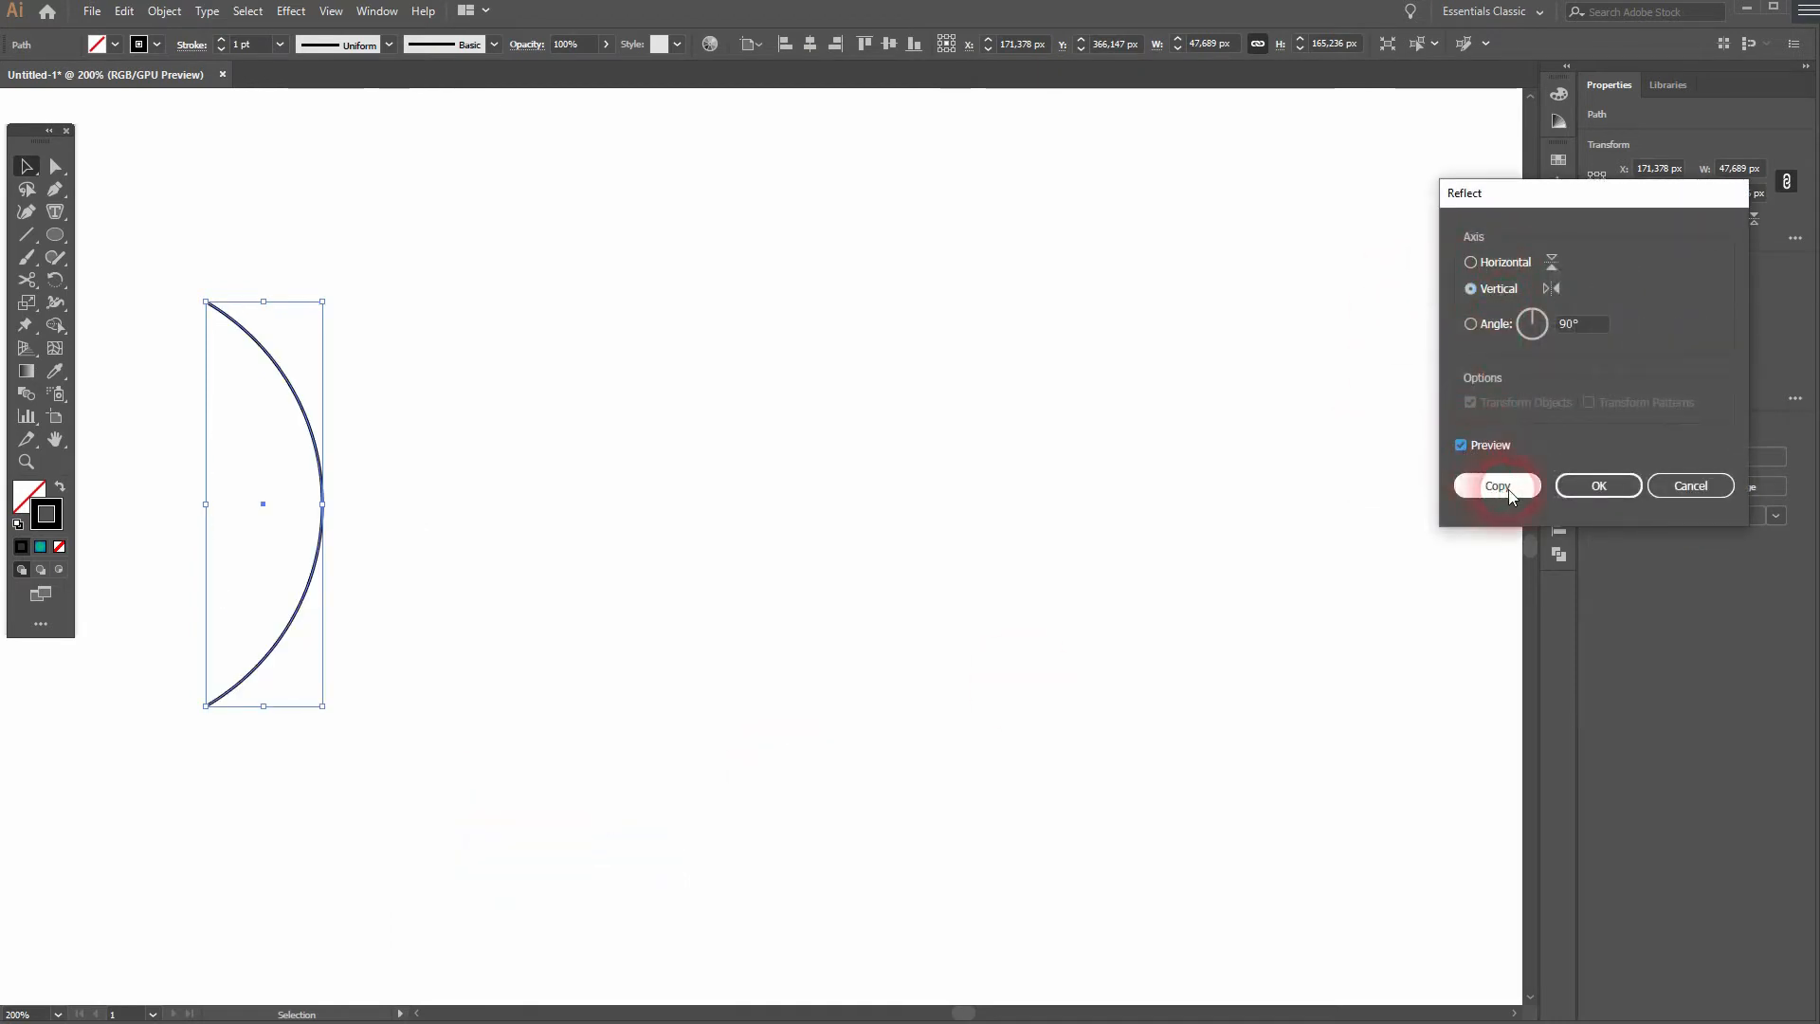
{"action": "left_click", "coordinate": [1478, 485]}
Step: Move the mirrored arc so its ends snap to the ends of the original arc, forming a pointed leaf shape
{"action": "left_click_drag", "start_coordinate": [313, 431], "coordinate": [542, 435]}
{"action": "key", "text": "a"}
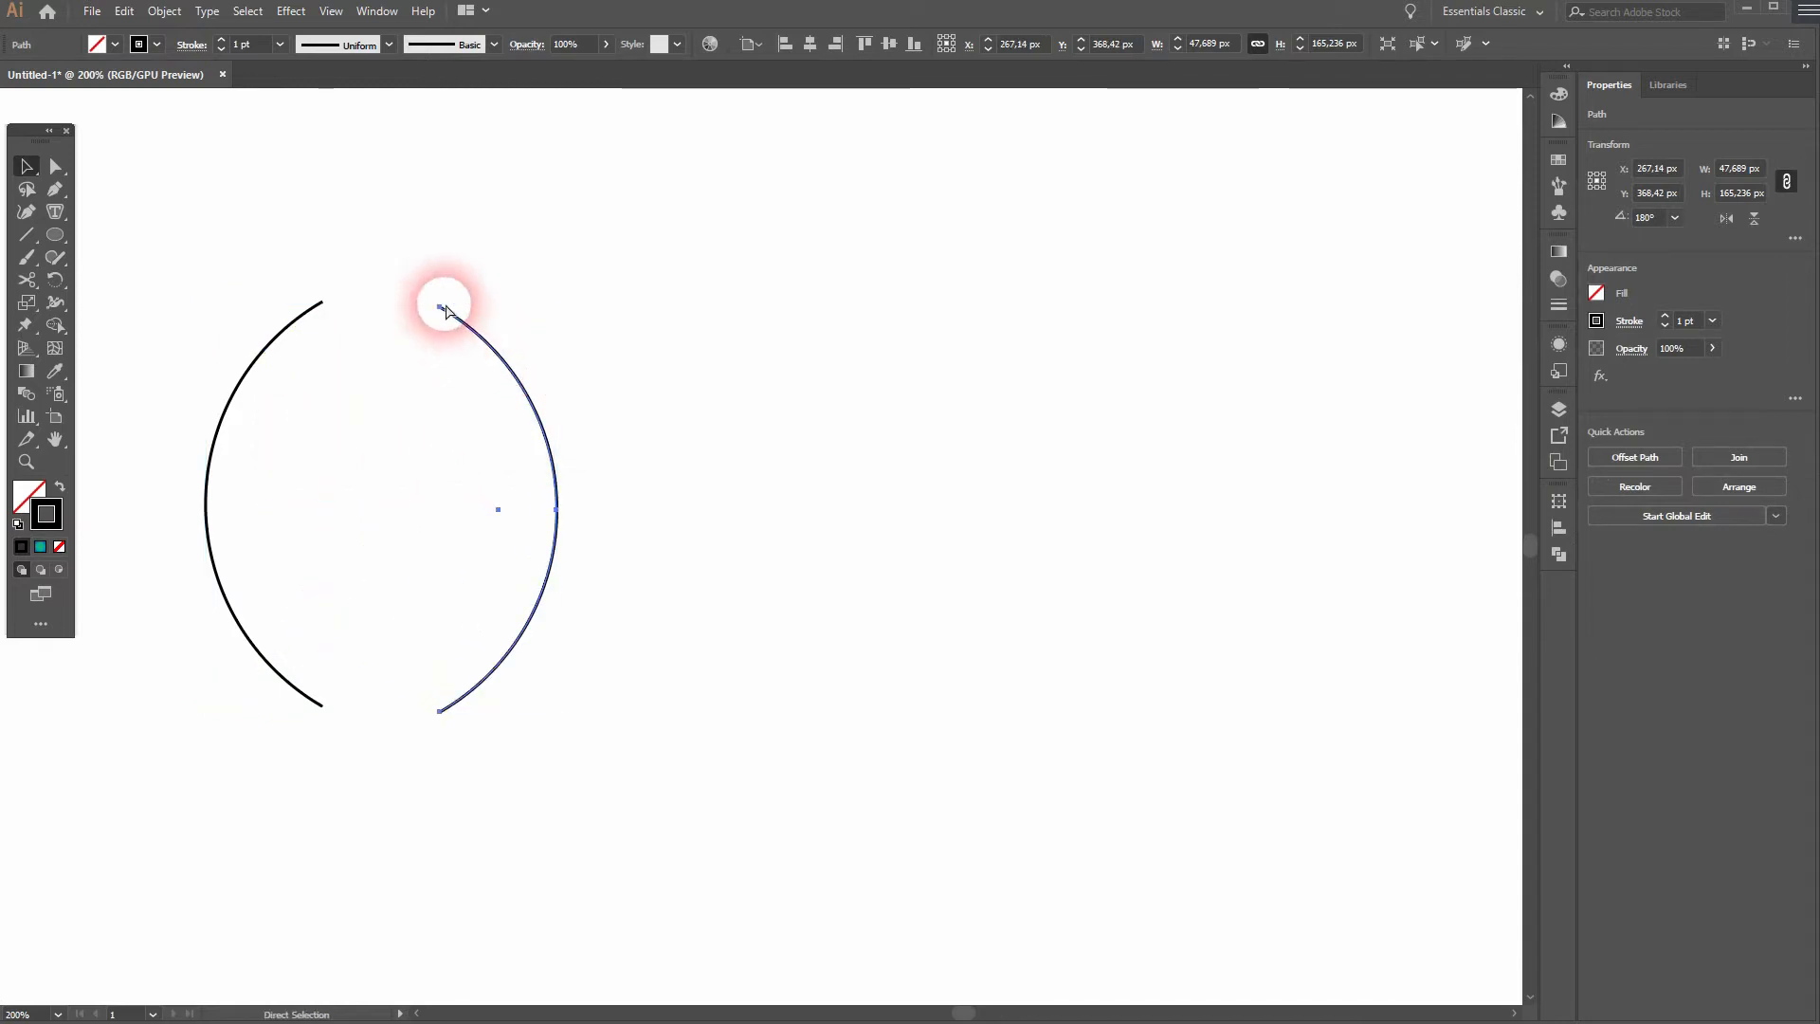
{"action": "left_click", "coordinate": [449, 334]}
{"action": "left_click_drag", "start_coordinate": [477, 417], "coordinate": [684, 337]}
{"action": "left_click_drag", "start_coordinate": [438, 309], "coordinate": [324, 304]}
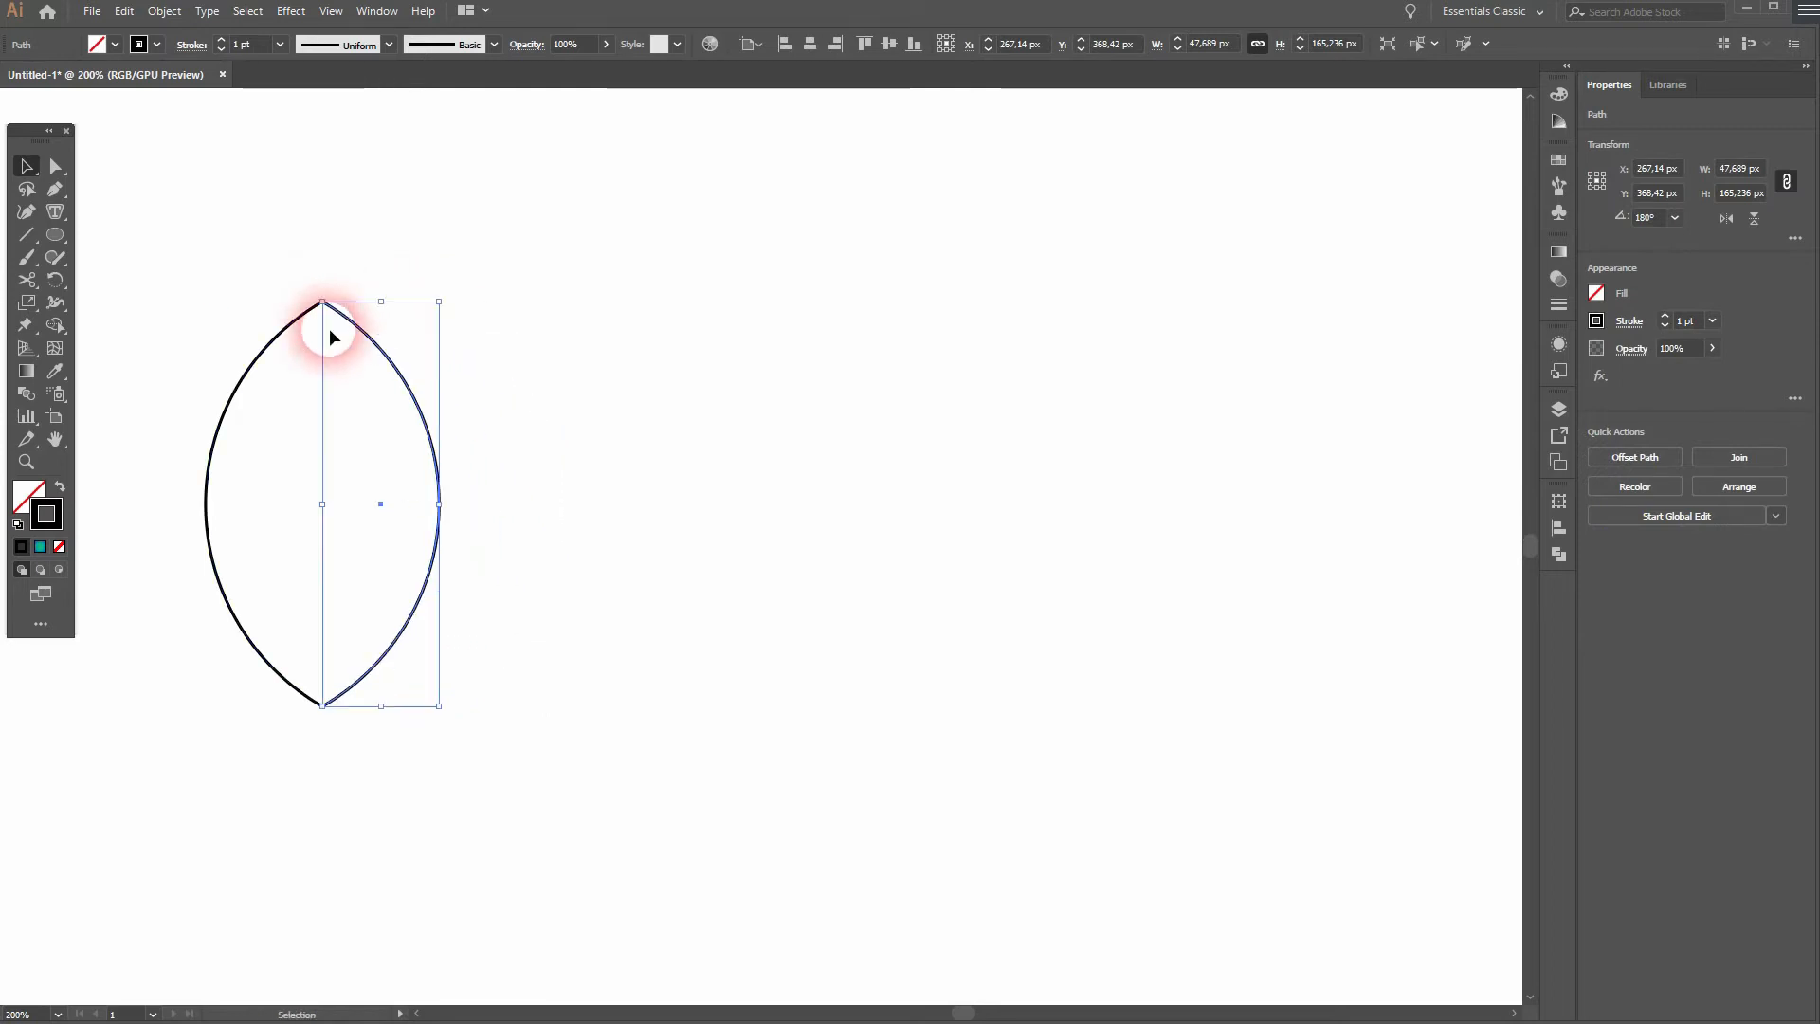
Step: Select both arcs and set the blend options to Specified Steps with 12 steps
{"action": "left_click", "coordinate": [350, 748]}
{"action": "left_click_drag", "start_coordinate": [206, 755], "coordinate": [540, 537]}
{"action": "key", "text": "space"}
{"action": "left_click_drag", "start_coordinate": [576, 624], "coordinate": [927, 711]}
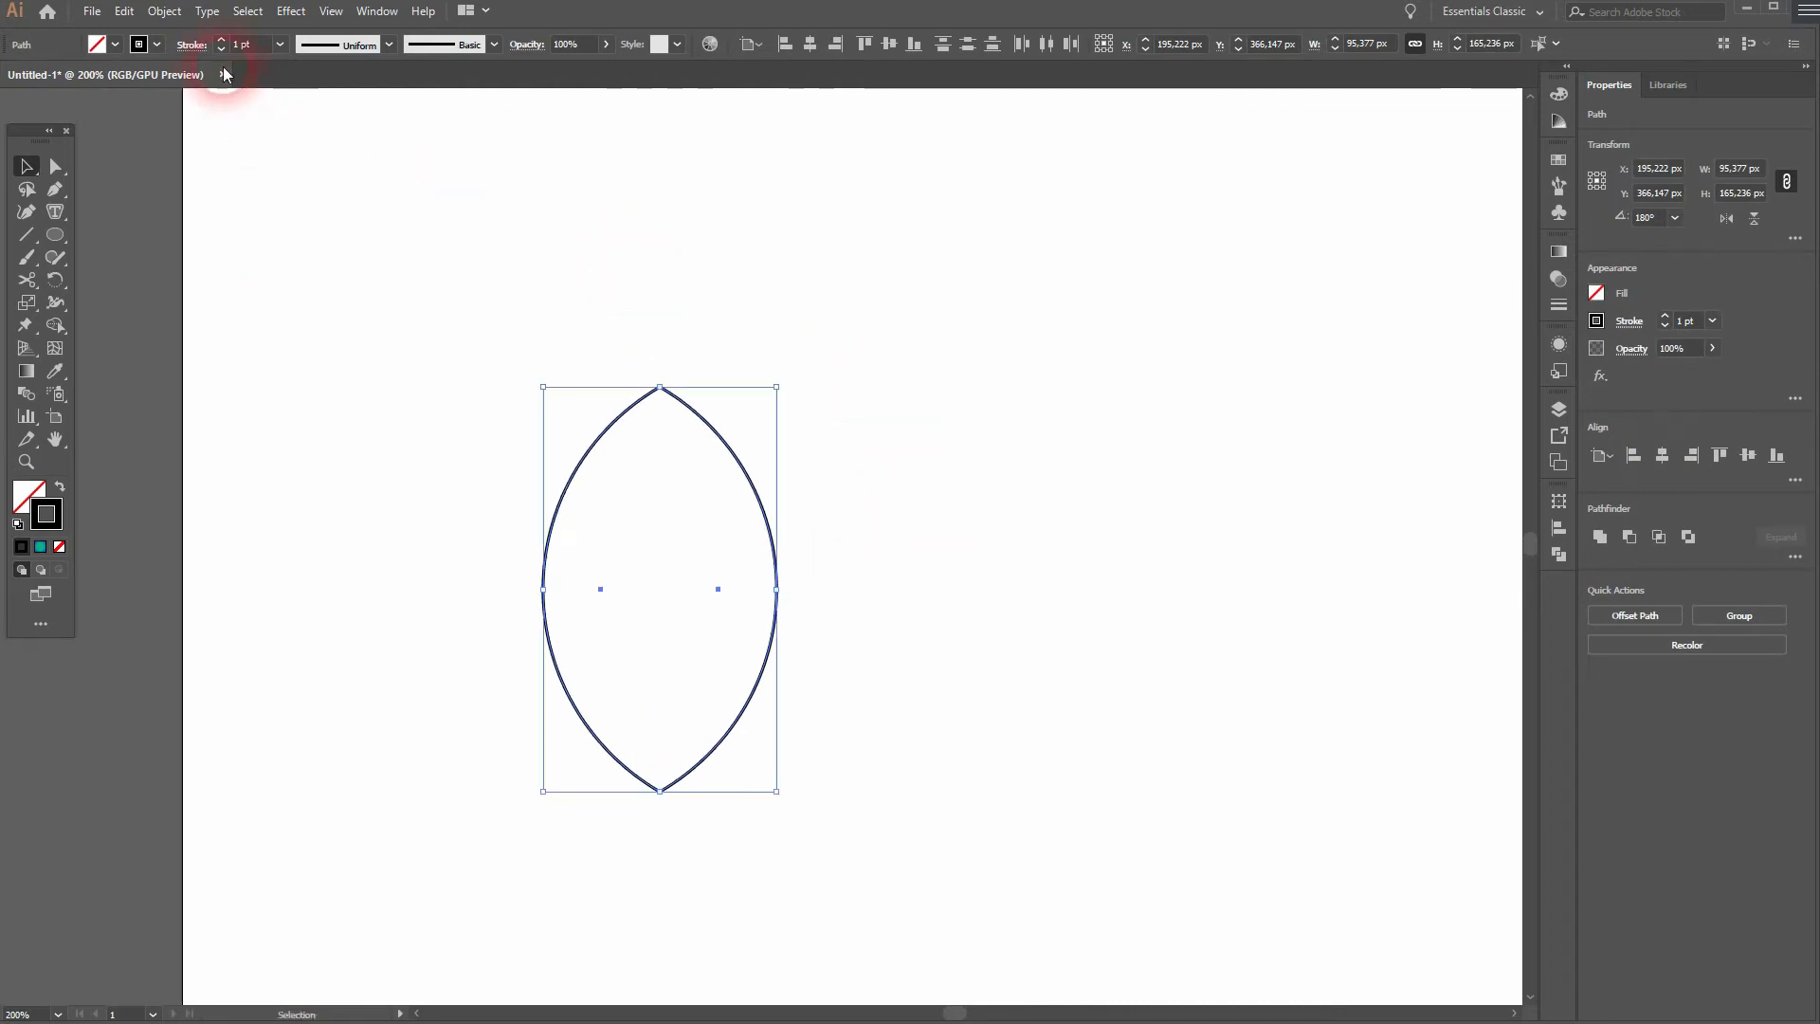
{"action": "left_click", "coordinate": [164, 11]}
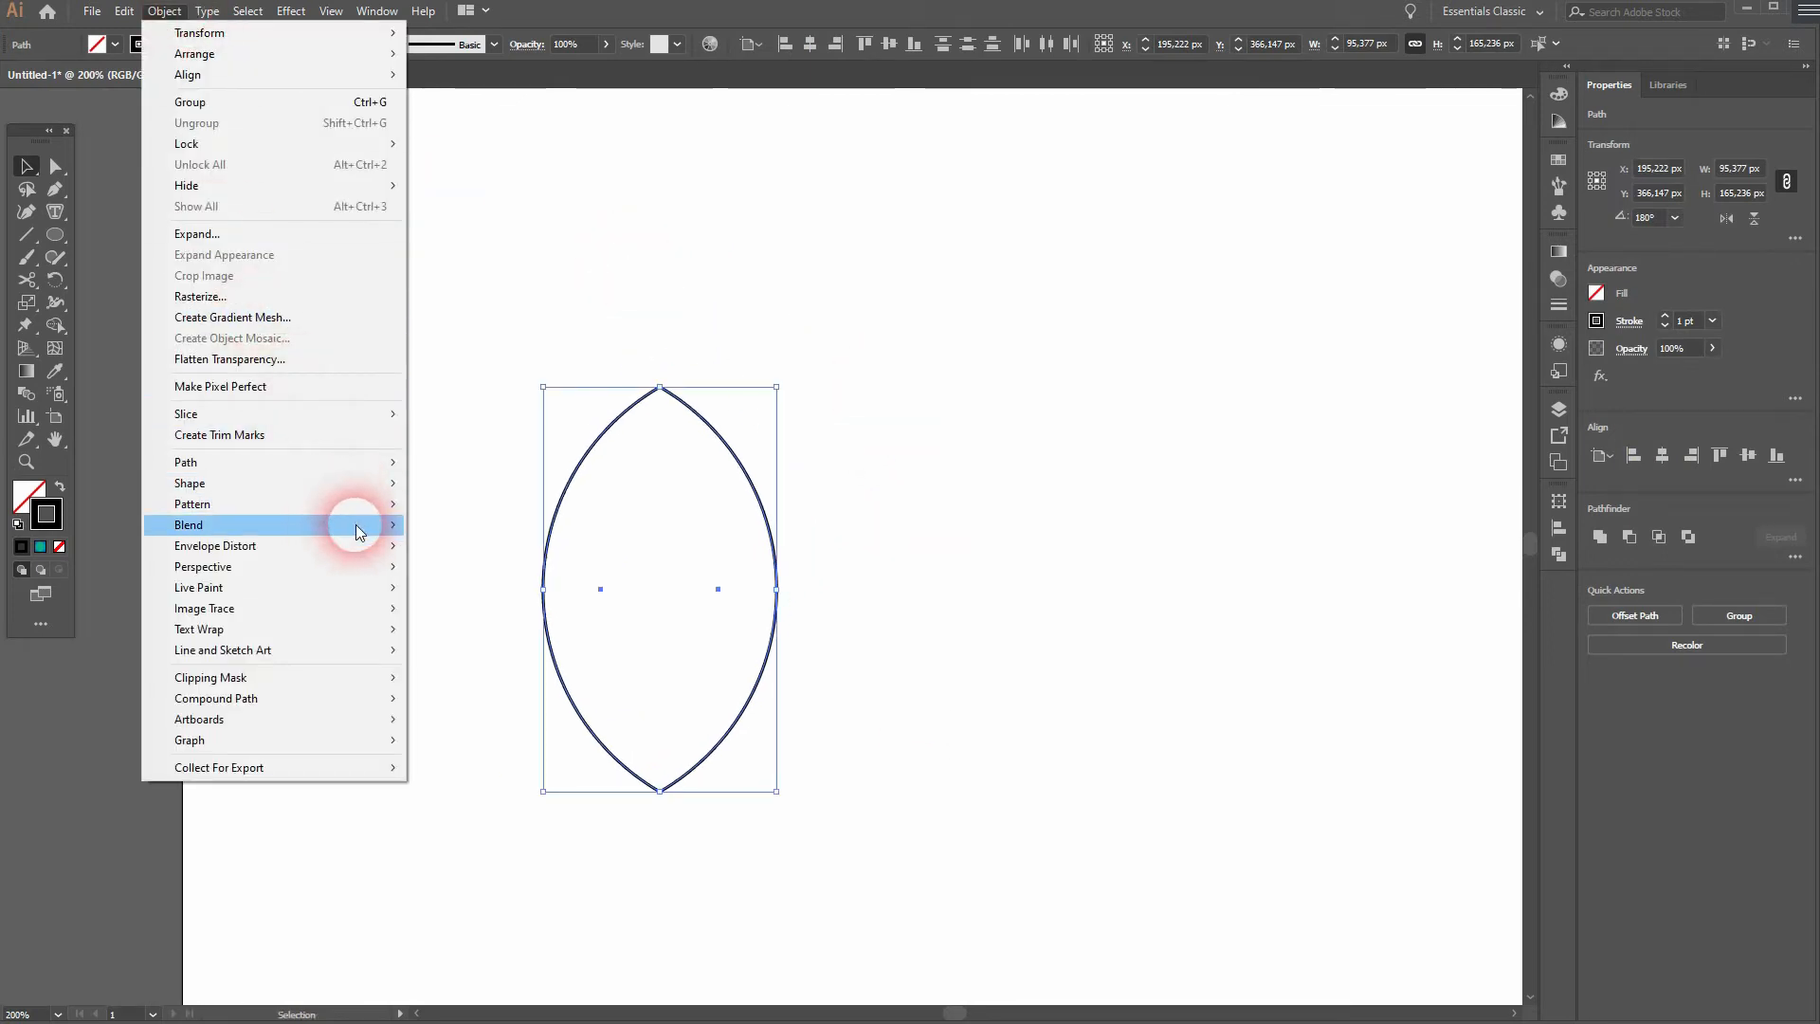
{"action": "mouse_move", "coordinate": [355, 525]}
{"action": "left_click", "coordinate": [514, 574]}
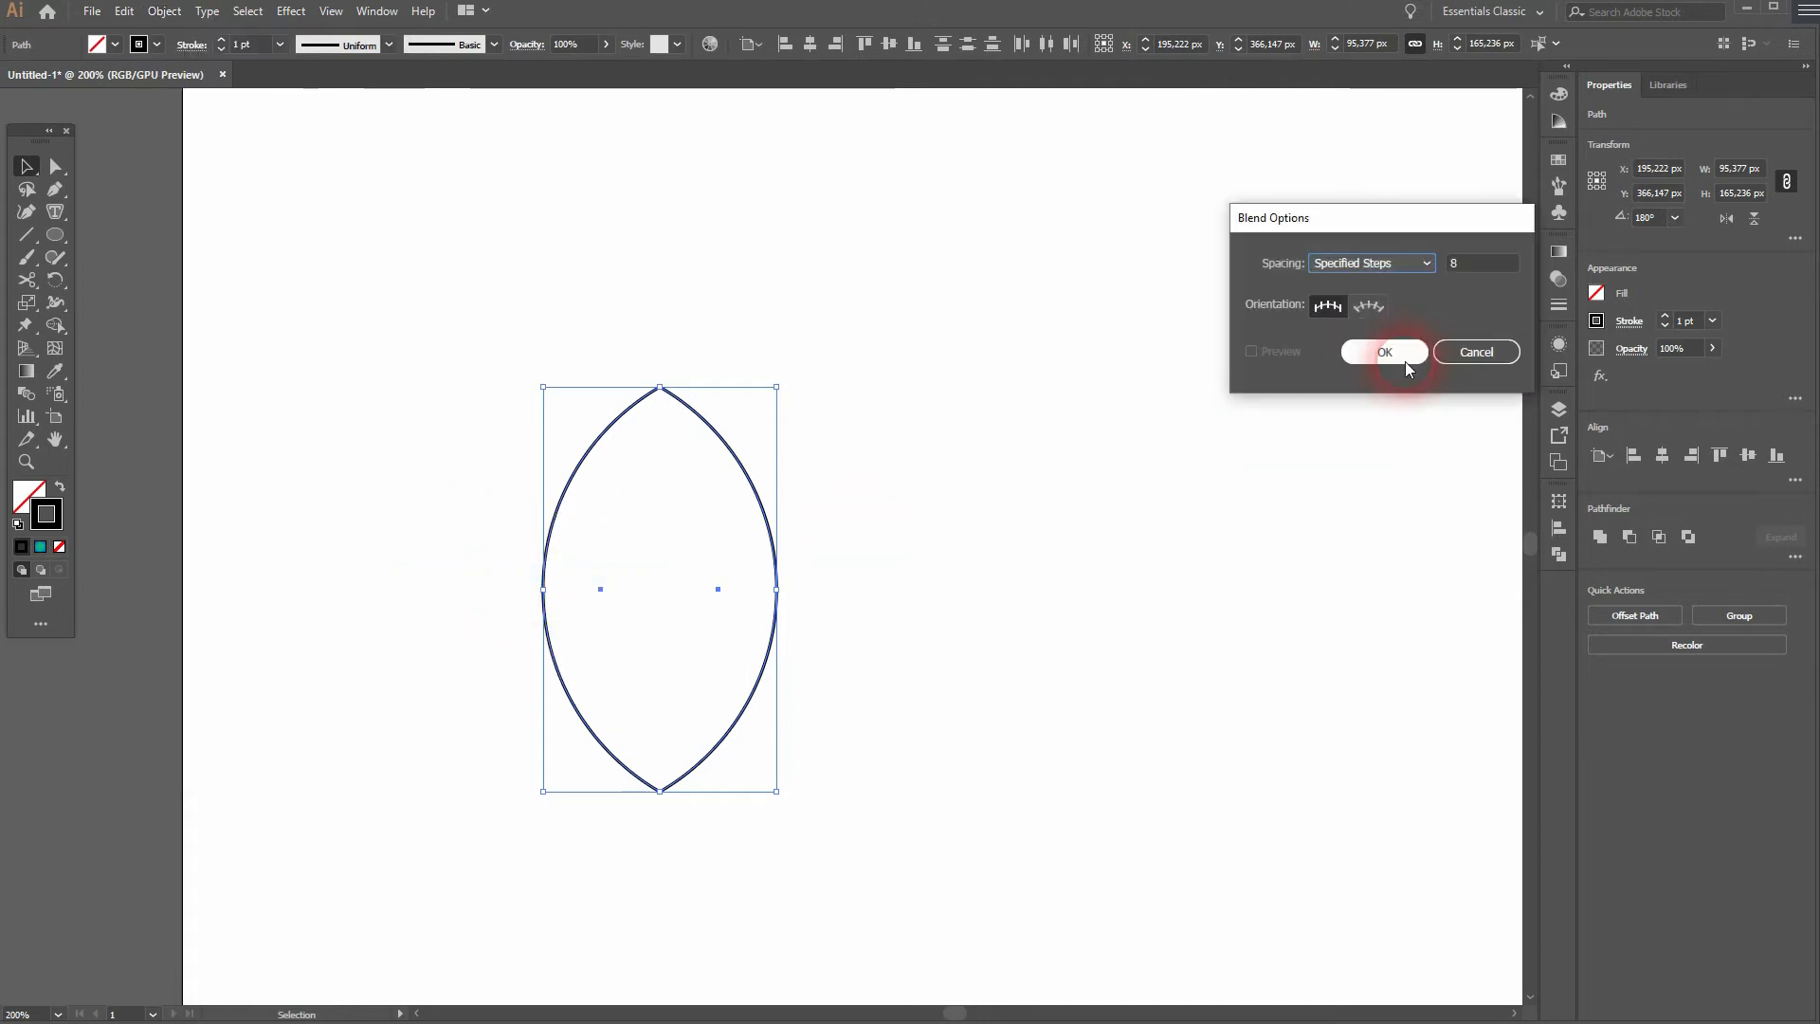
{"action": "left_click", "coordinate": [1412, 263]}
{"action": "left_click", "coordinate": [1408, 305]}
{"action": "left_click", "coordinate": [1480, 262]}
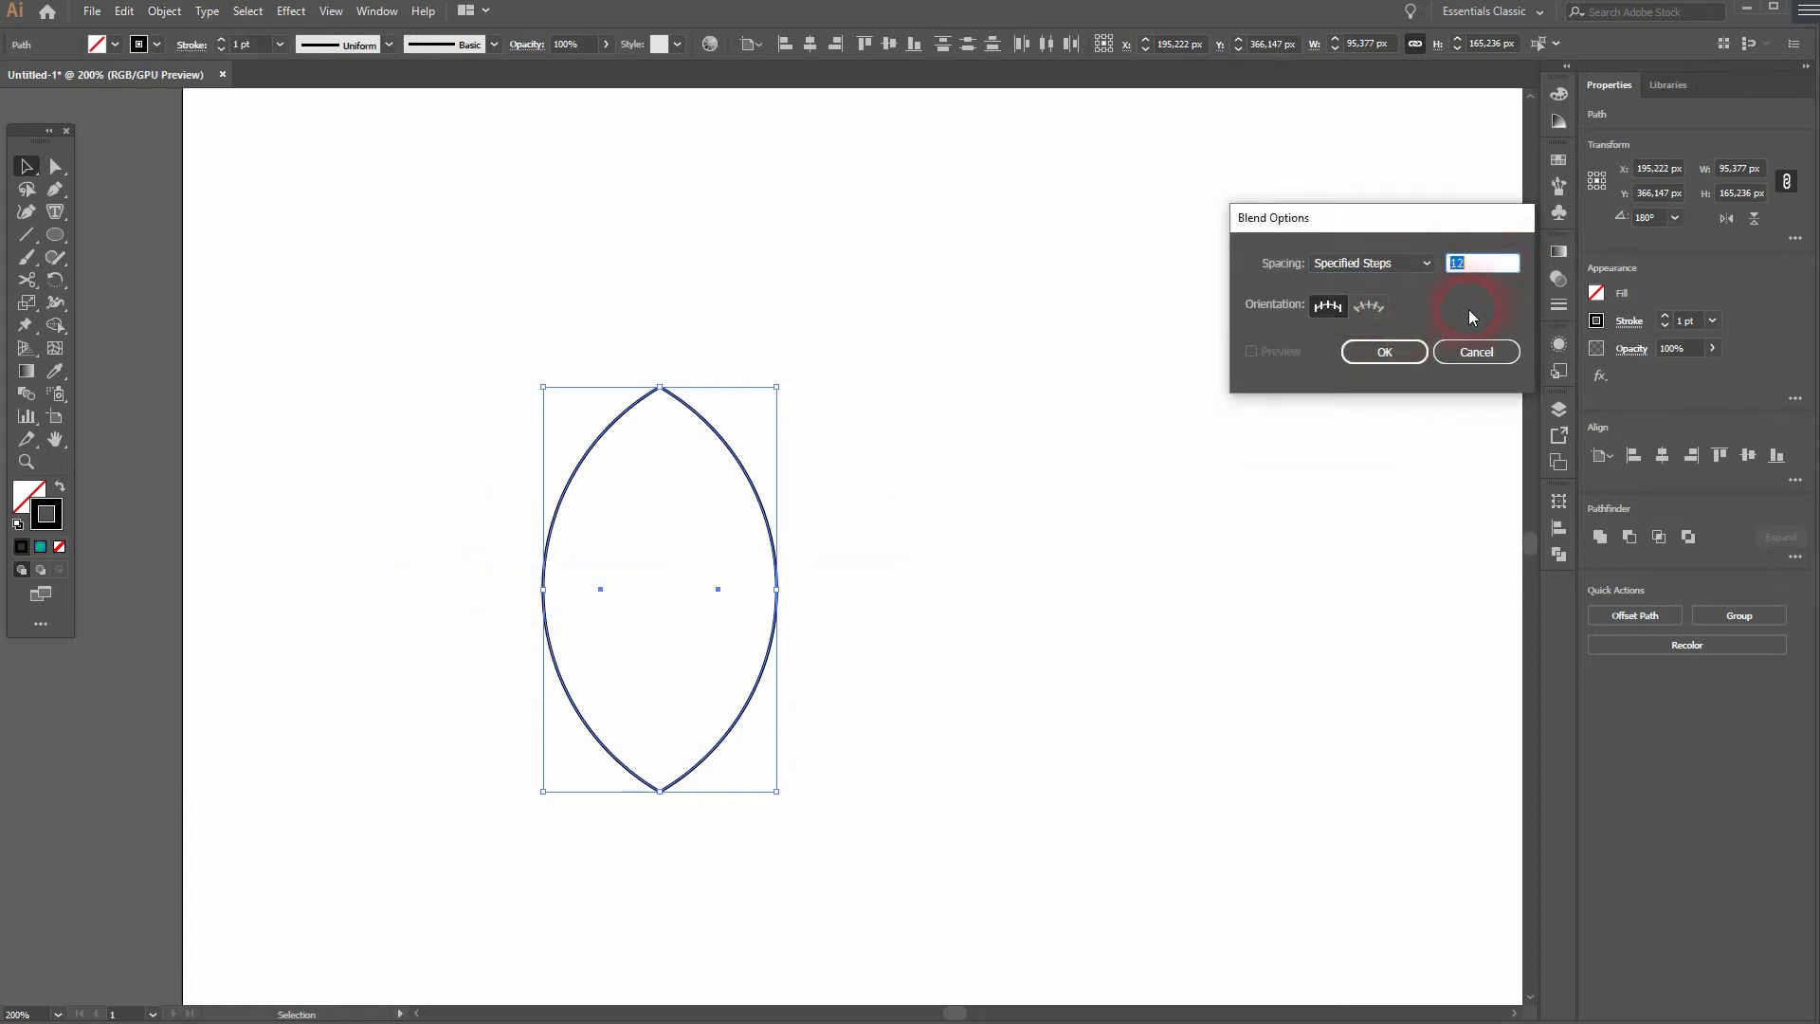
{"action": "left_click", "coordinate": [1413, 356]}
Step: Make a blend between the two arcs
{"action": "left_click", "coordinate": [163, 12]}
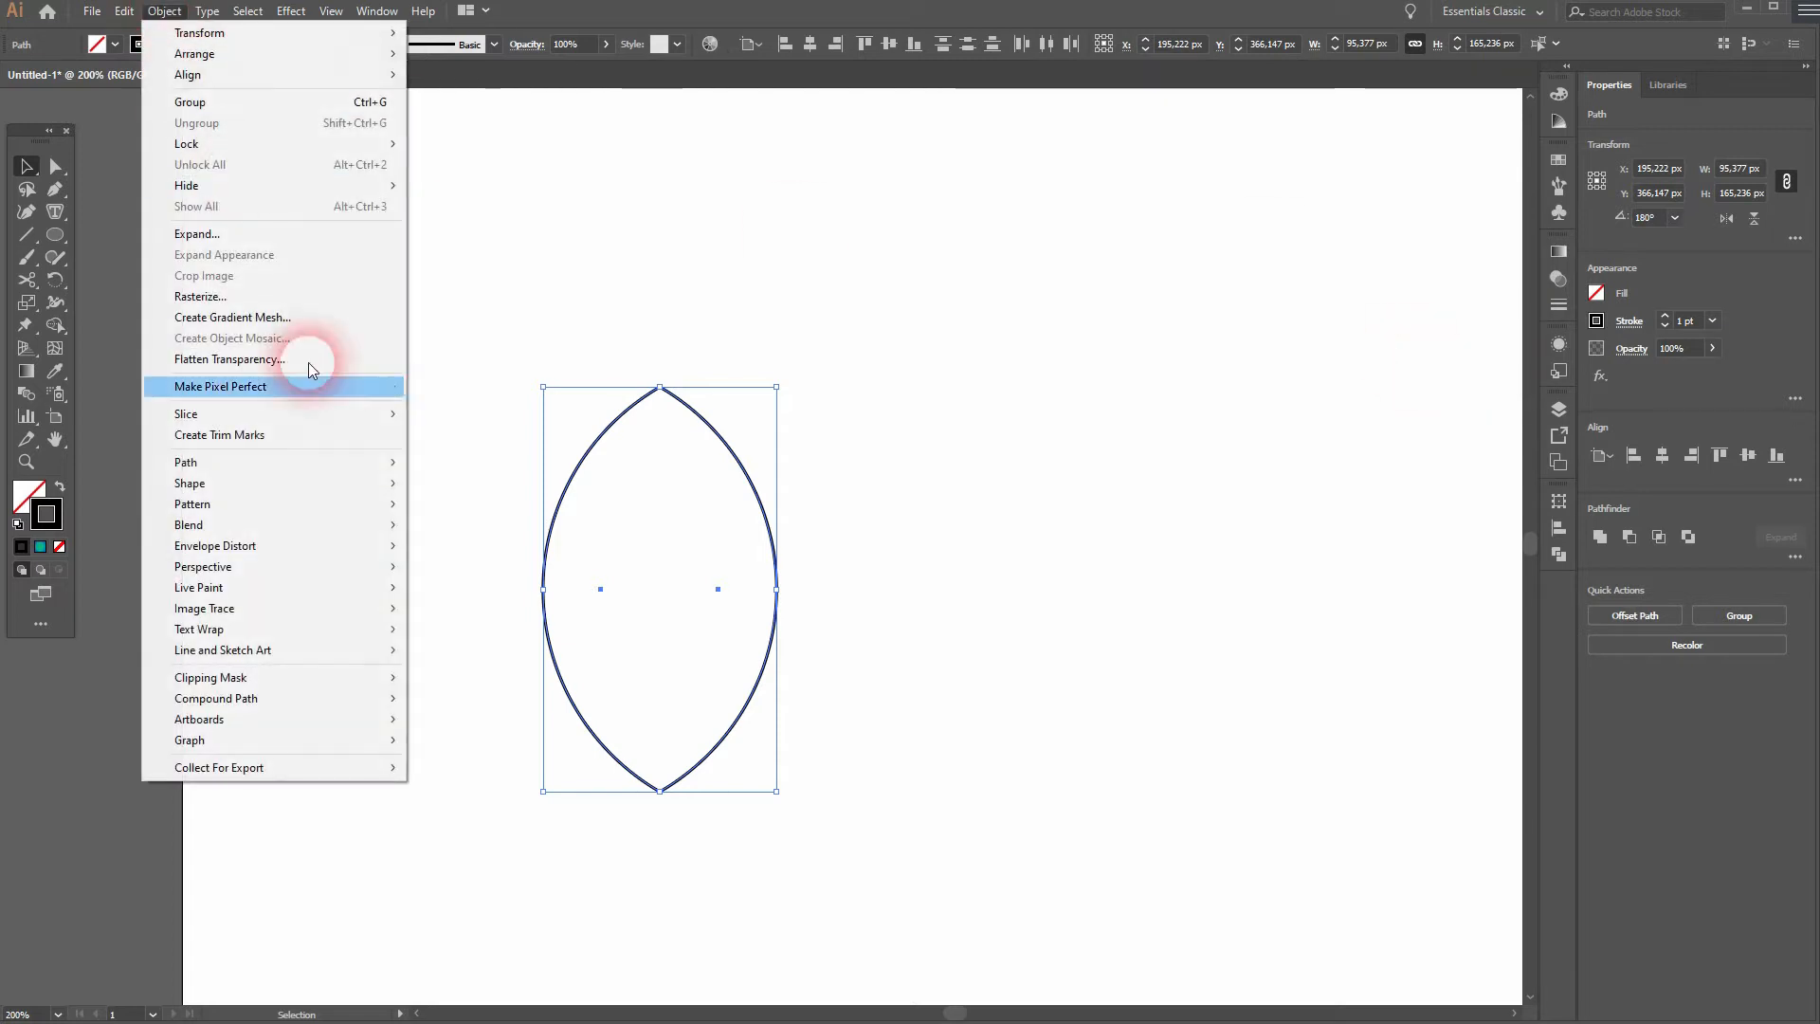
{"action": "mouse_move", "coordinate": [355, 524]}
{"action": "left_click", "coordinate": [508, 526]}
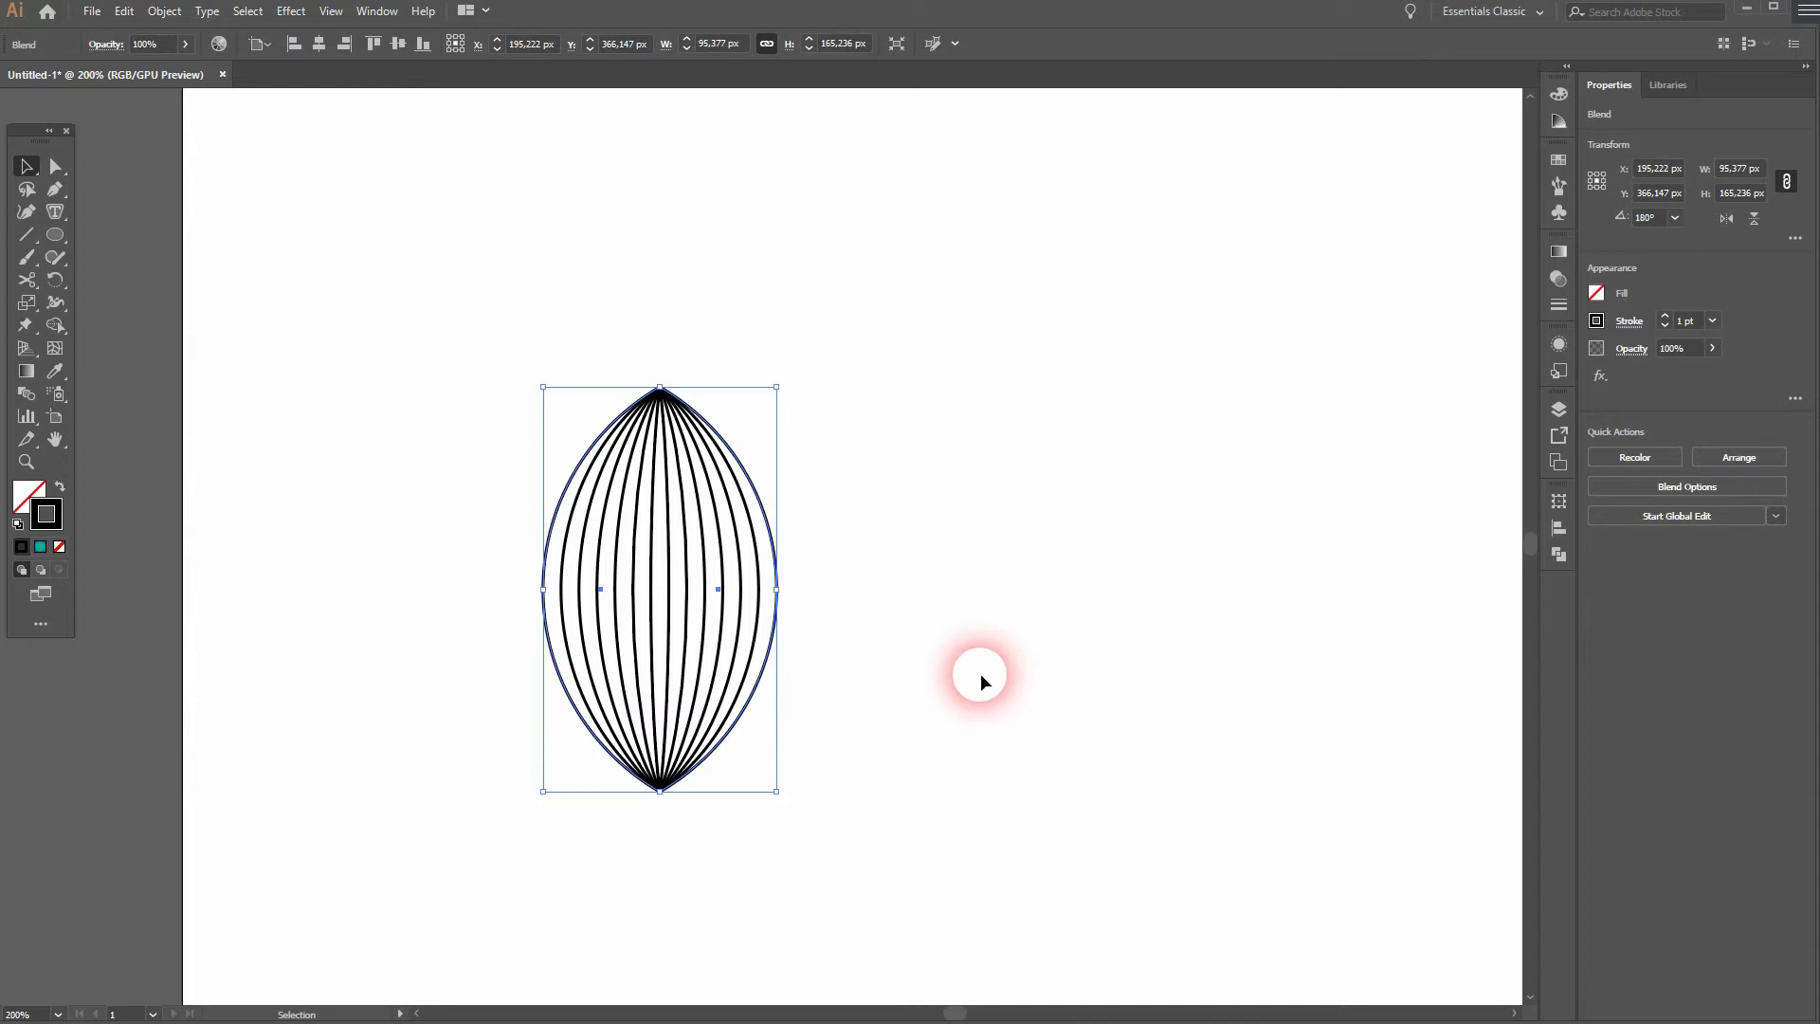
Step: Try a 2 pt stroke weight on the blended lines and restore it to 1 pt
{"action": "left_click_drag", "start_coordinate": [445, 318], "coordinate": [880, 687]}
{"action": "left_click", "coordinate": [376, 11]}
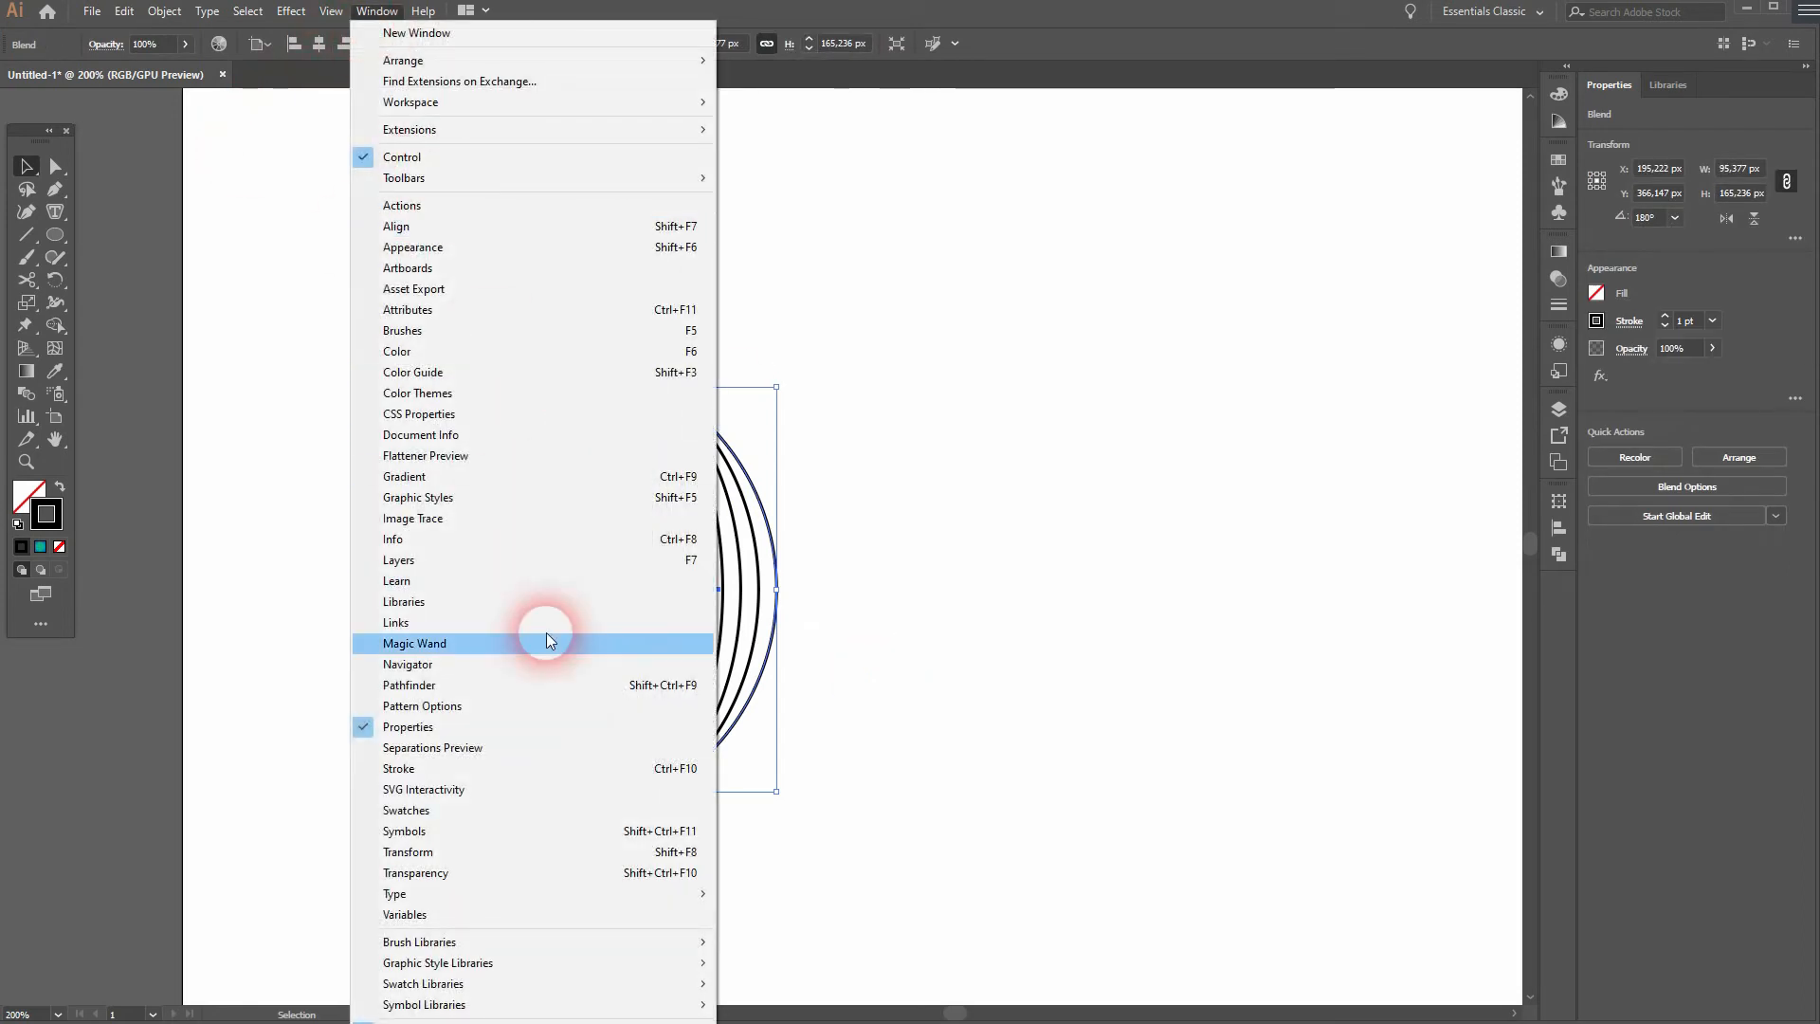
{"action": "left_click", "coordinate": [582, 767]}
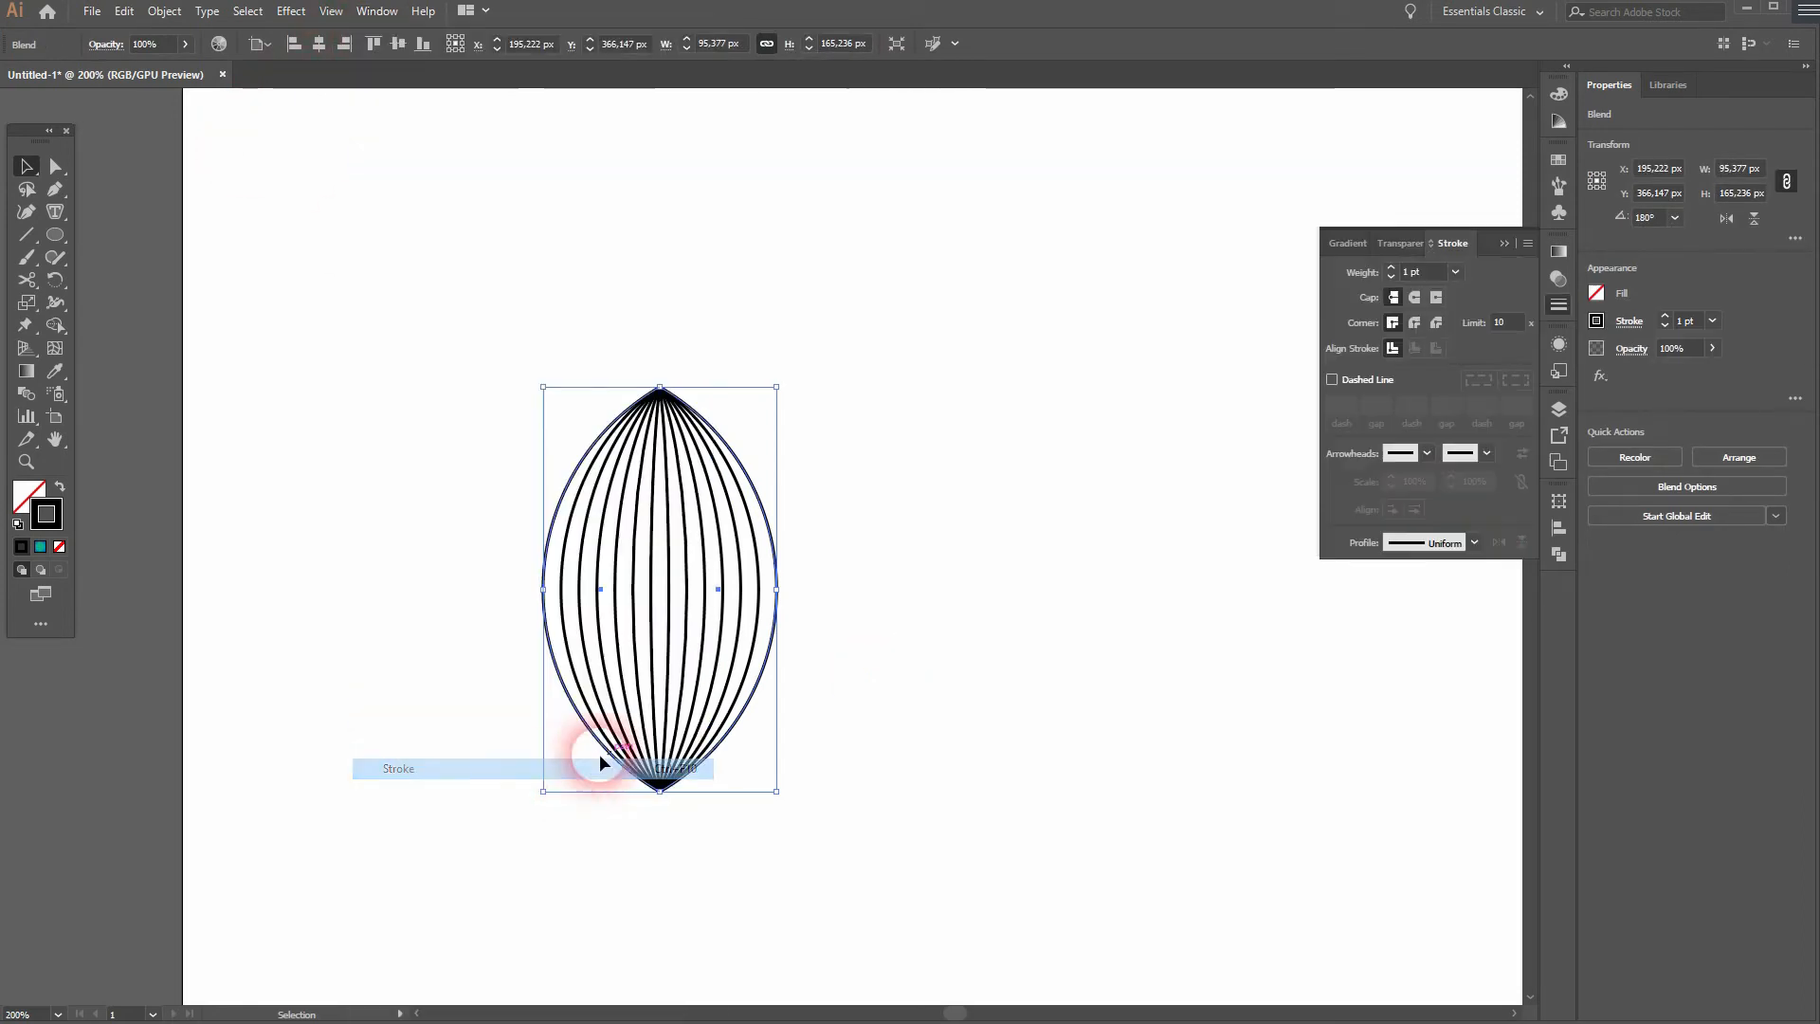
{"action": "left_click", "coordinate": [1391, 269]}
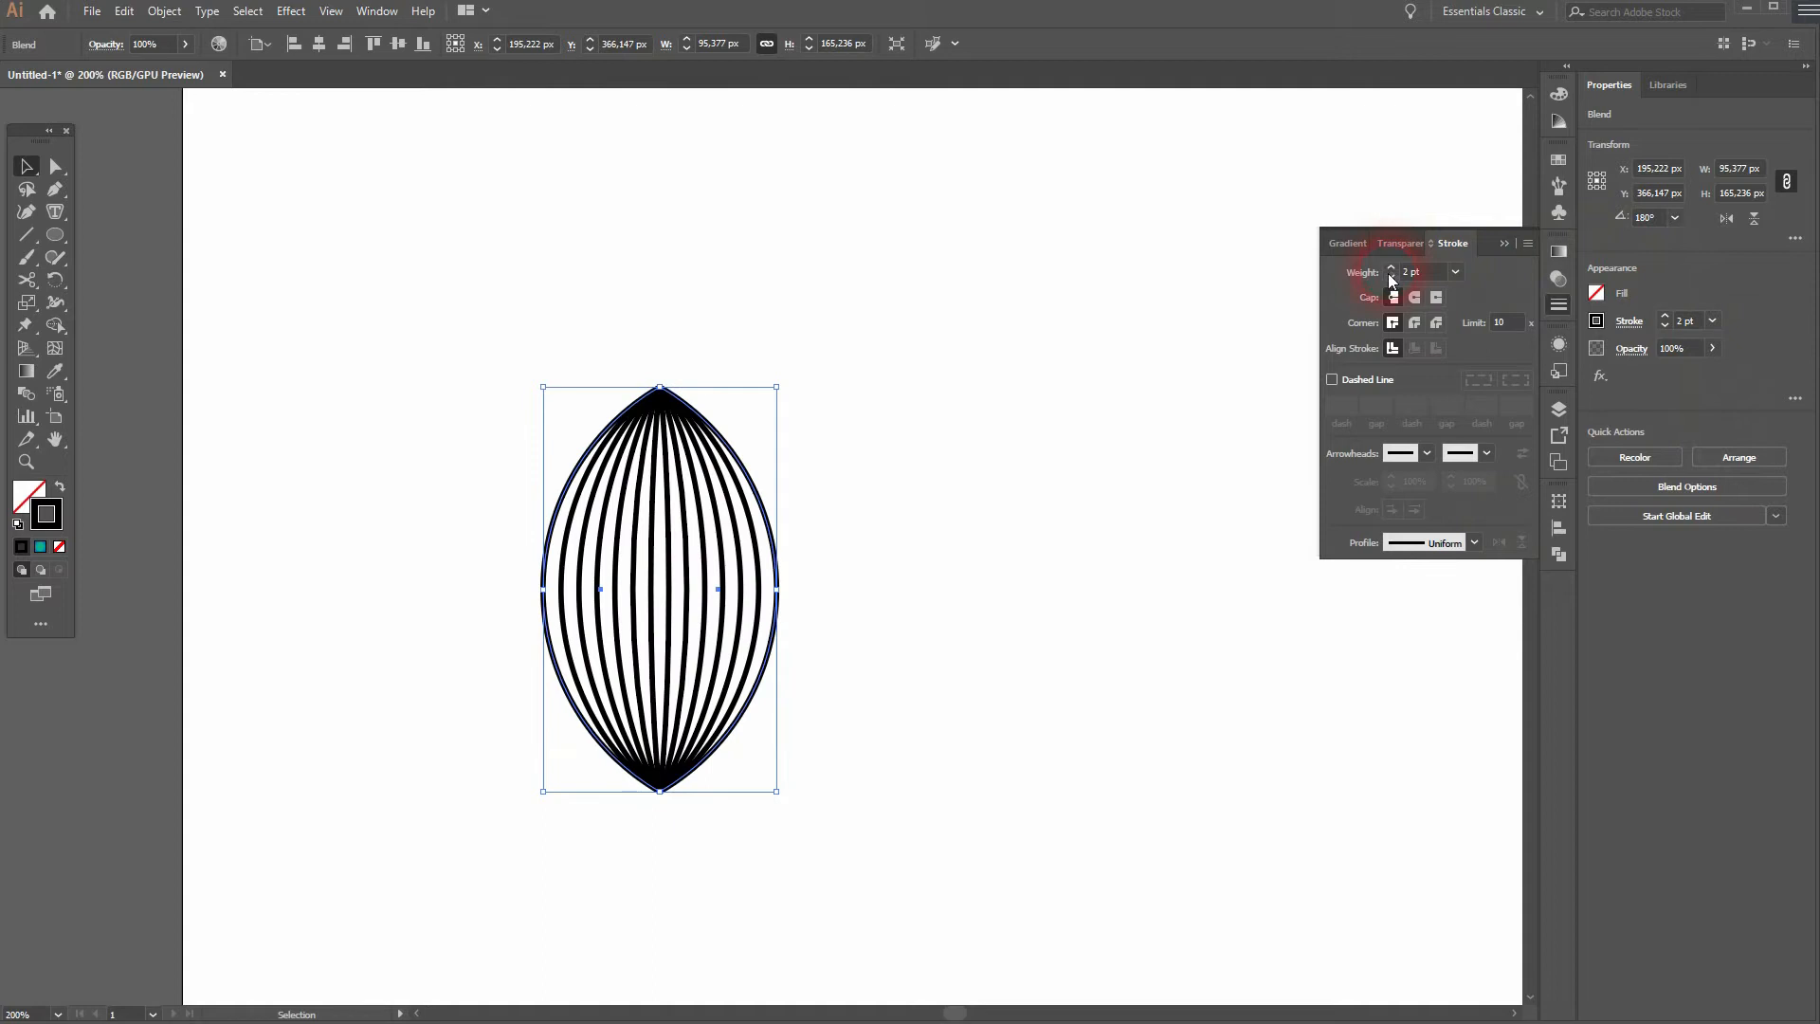
{"action": "left_click", "coordinate": [1391, 277]}
{"action": "left_click", "coordinate": [1436, 299]}
{"action": "left_click", "coordinate": [1521, 234]}
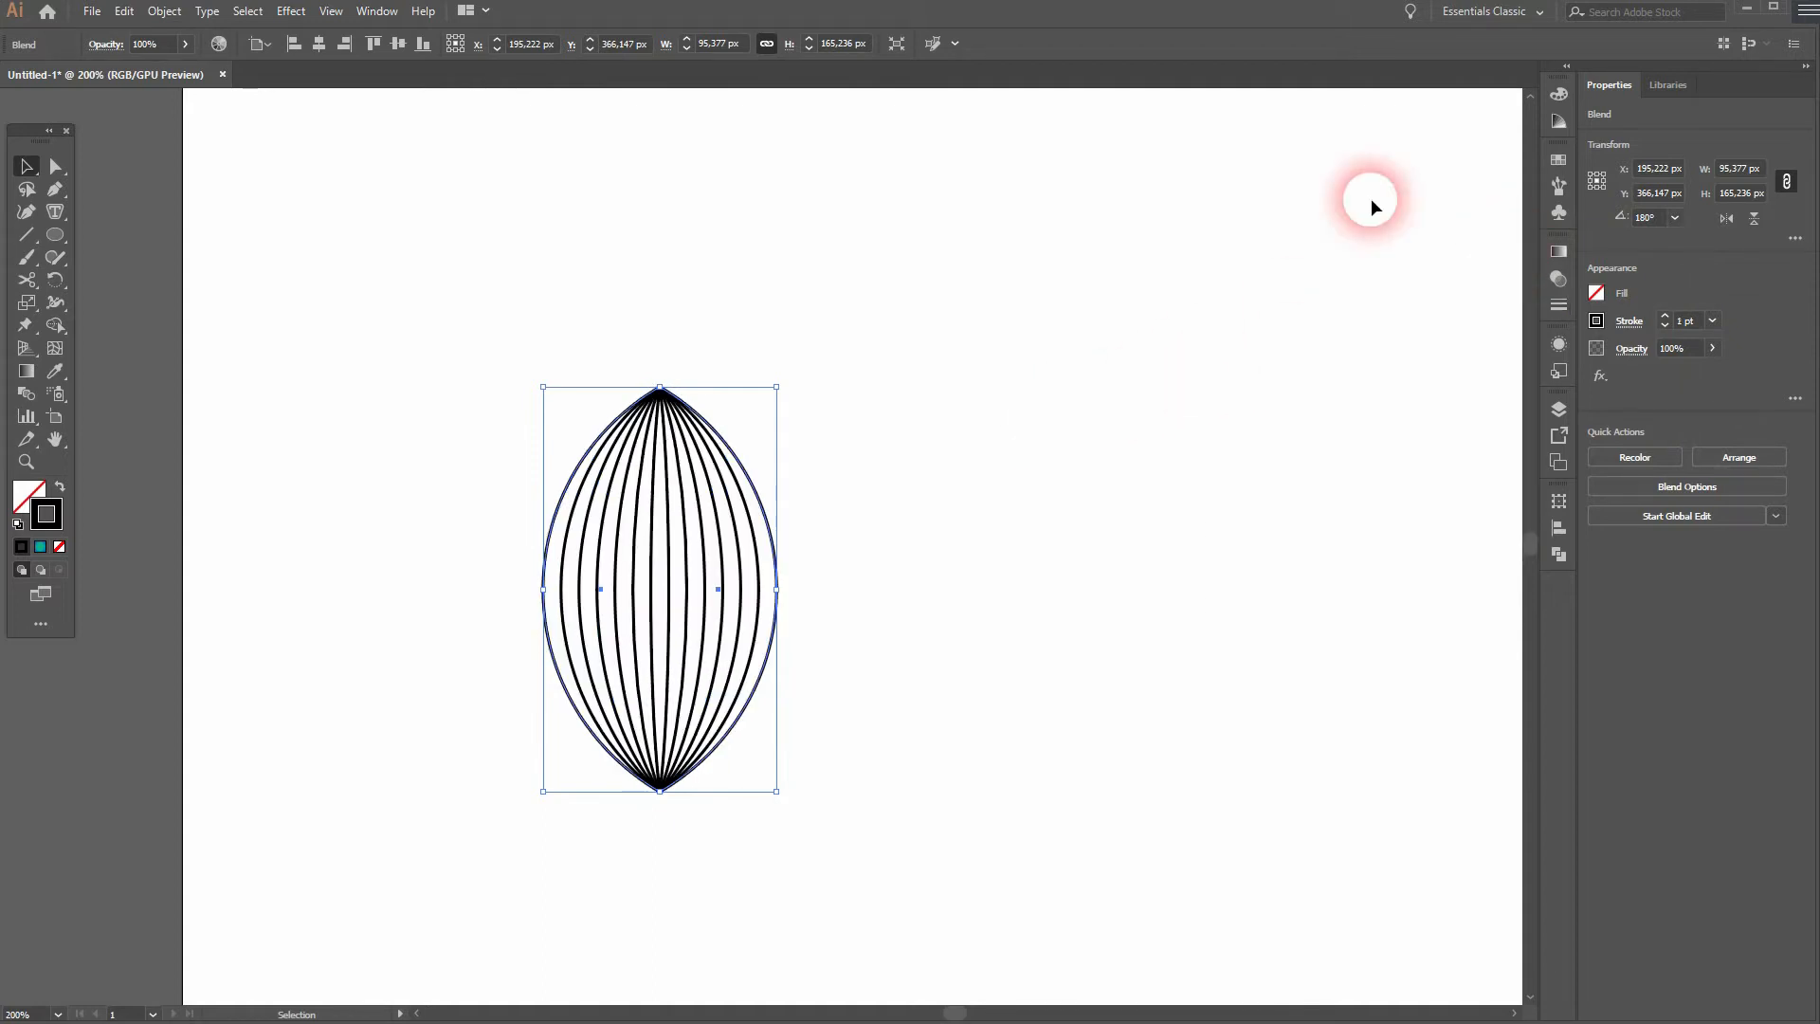
Step: Apply a white-to-black linear gradient to the stroke of the blended lines
{"action": "left_click", "coordinate": [379, 13]}
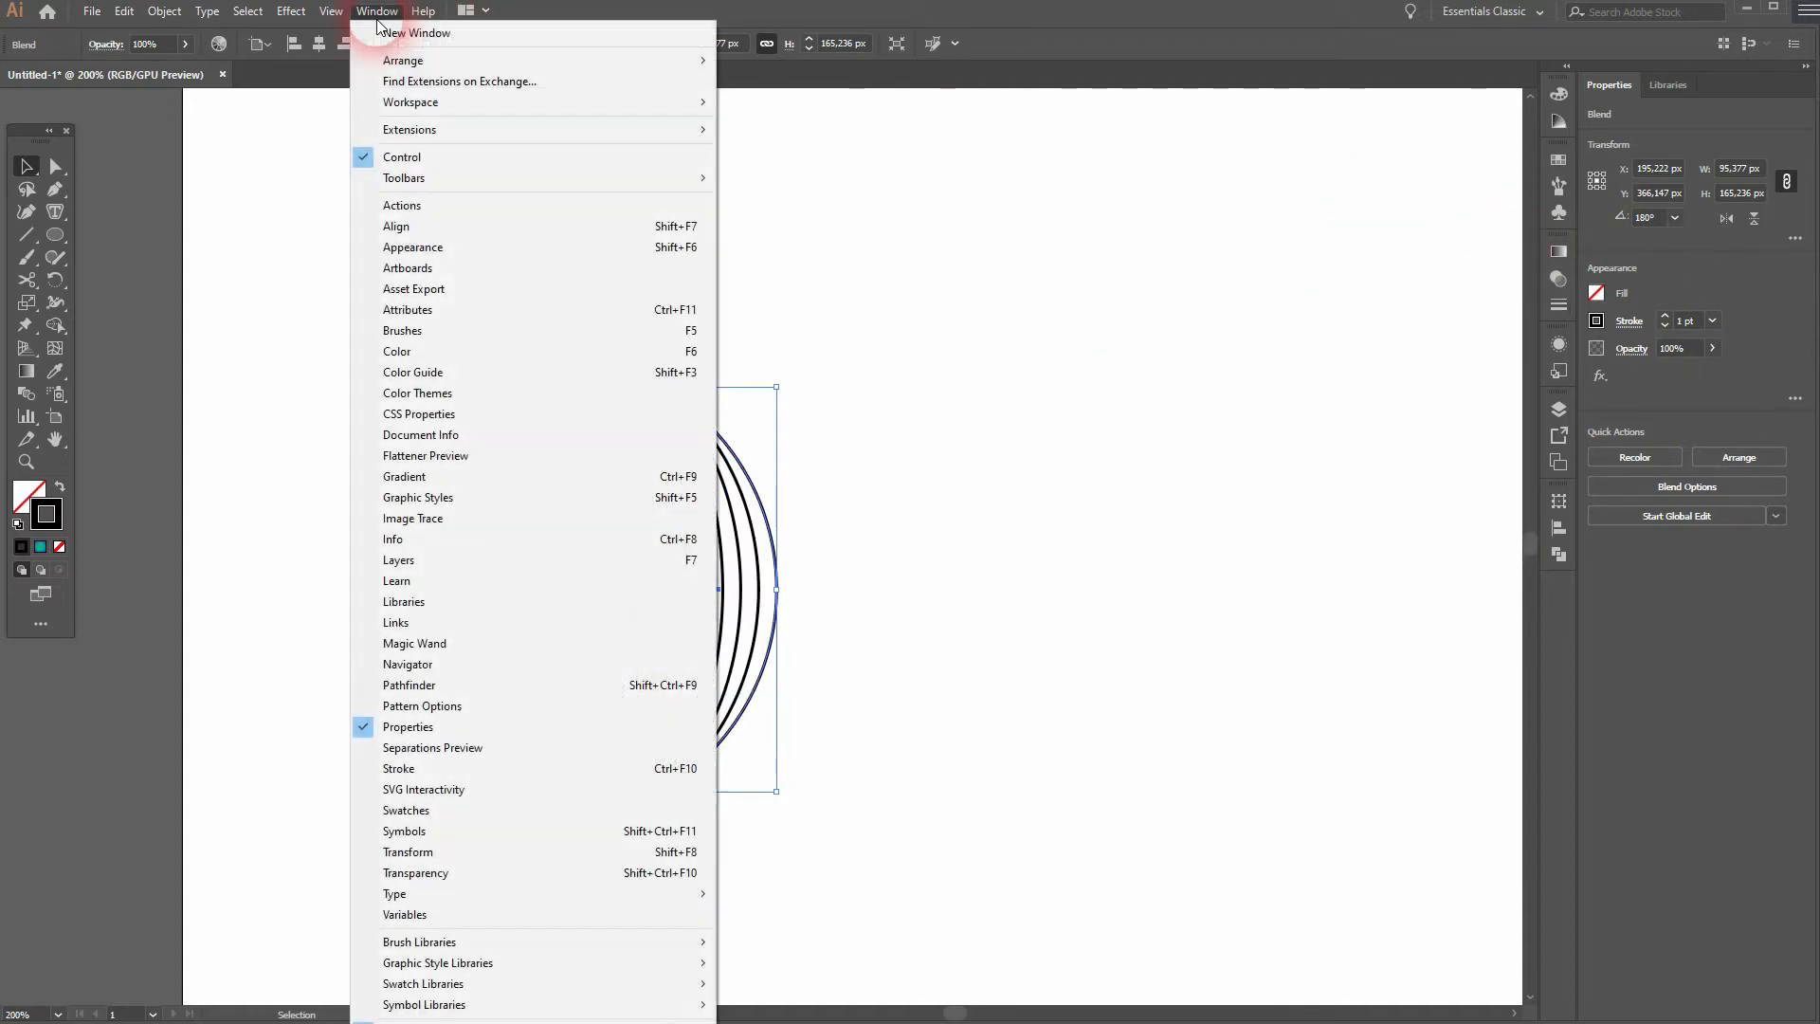
{"action": "left_click", "coordinate": [587, 476]}
{"action": "left_click", "coordinate": [1361, 276]}
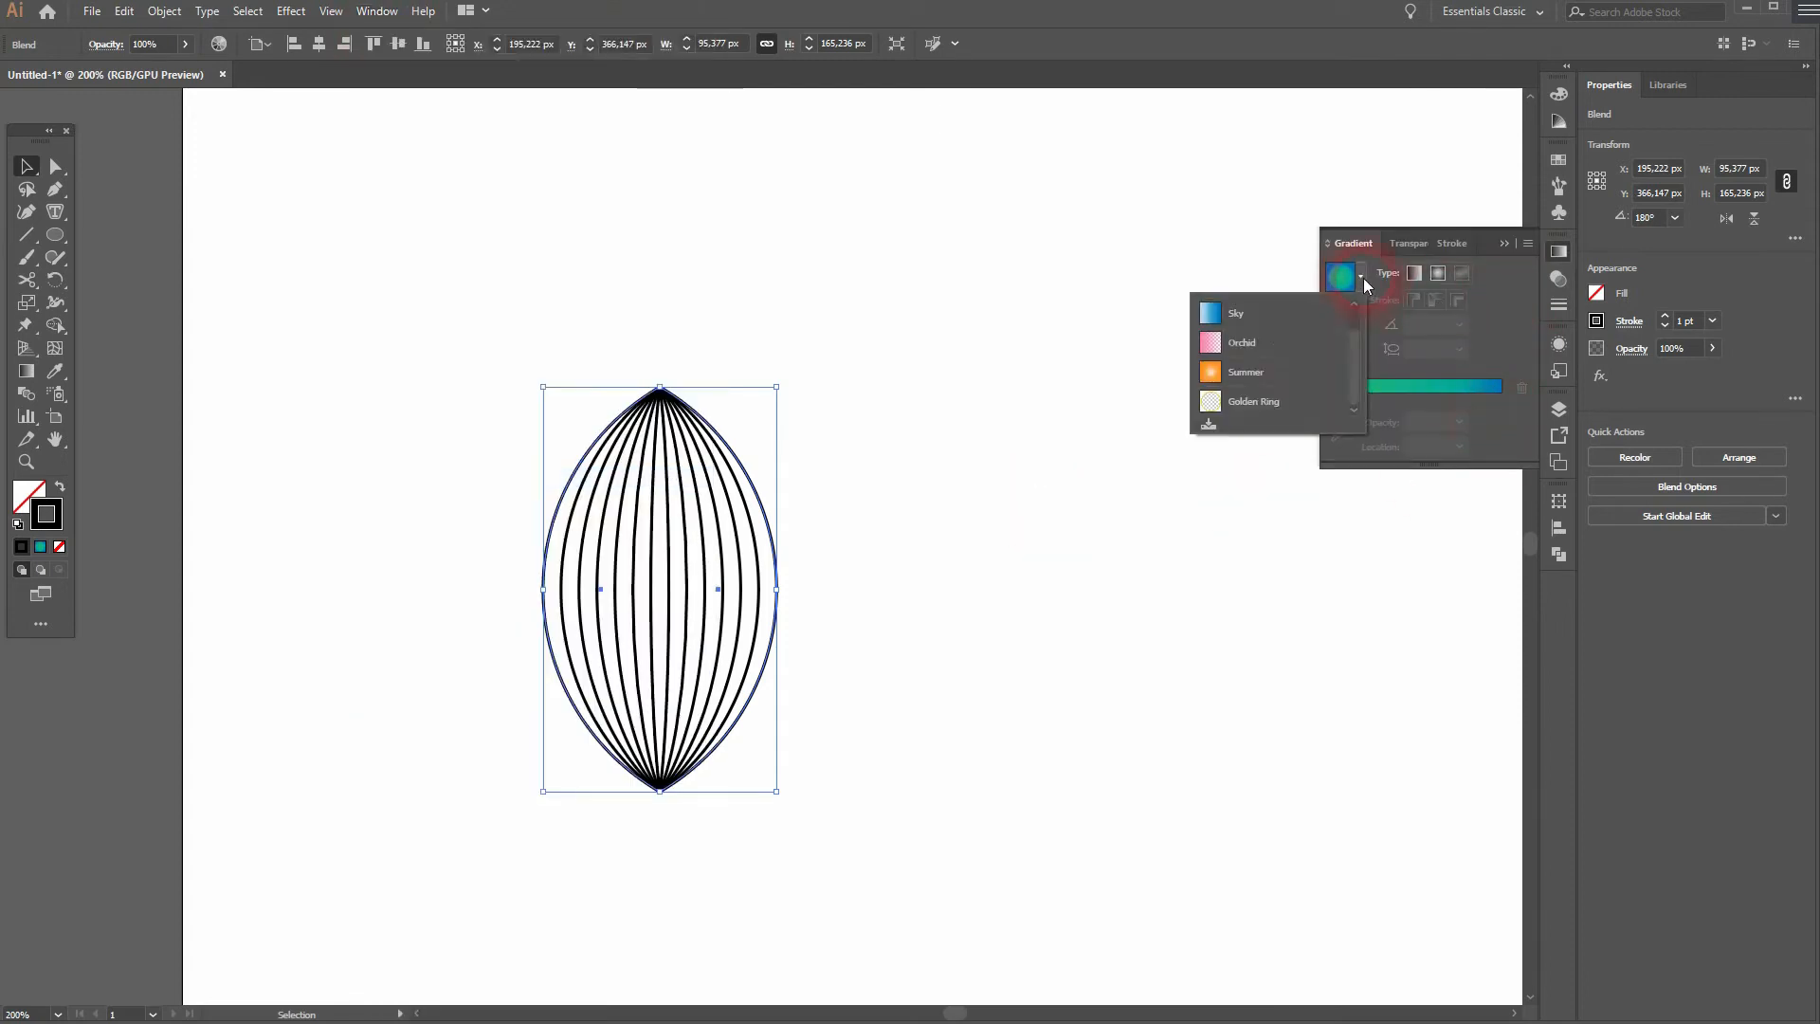
{"action": "left_click", "coordinate": [1219, 316]}
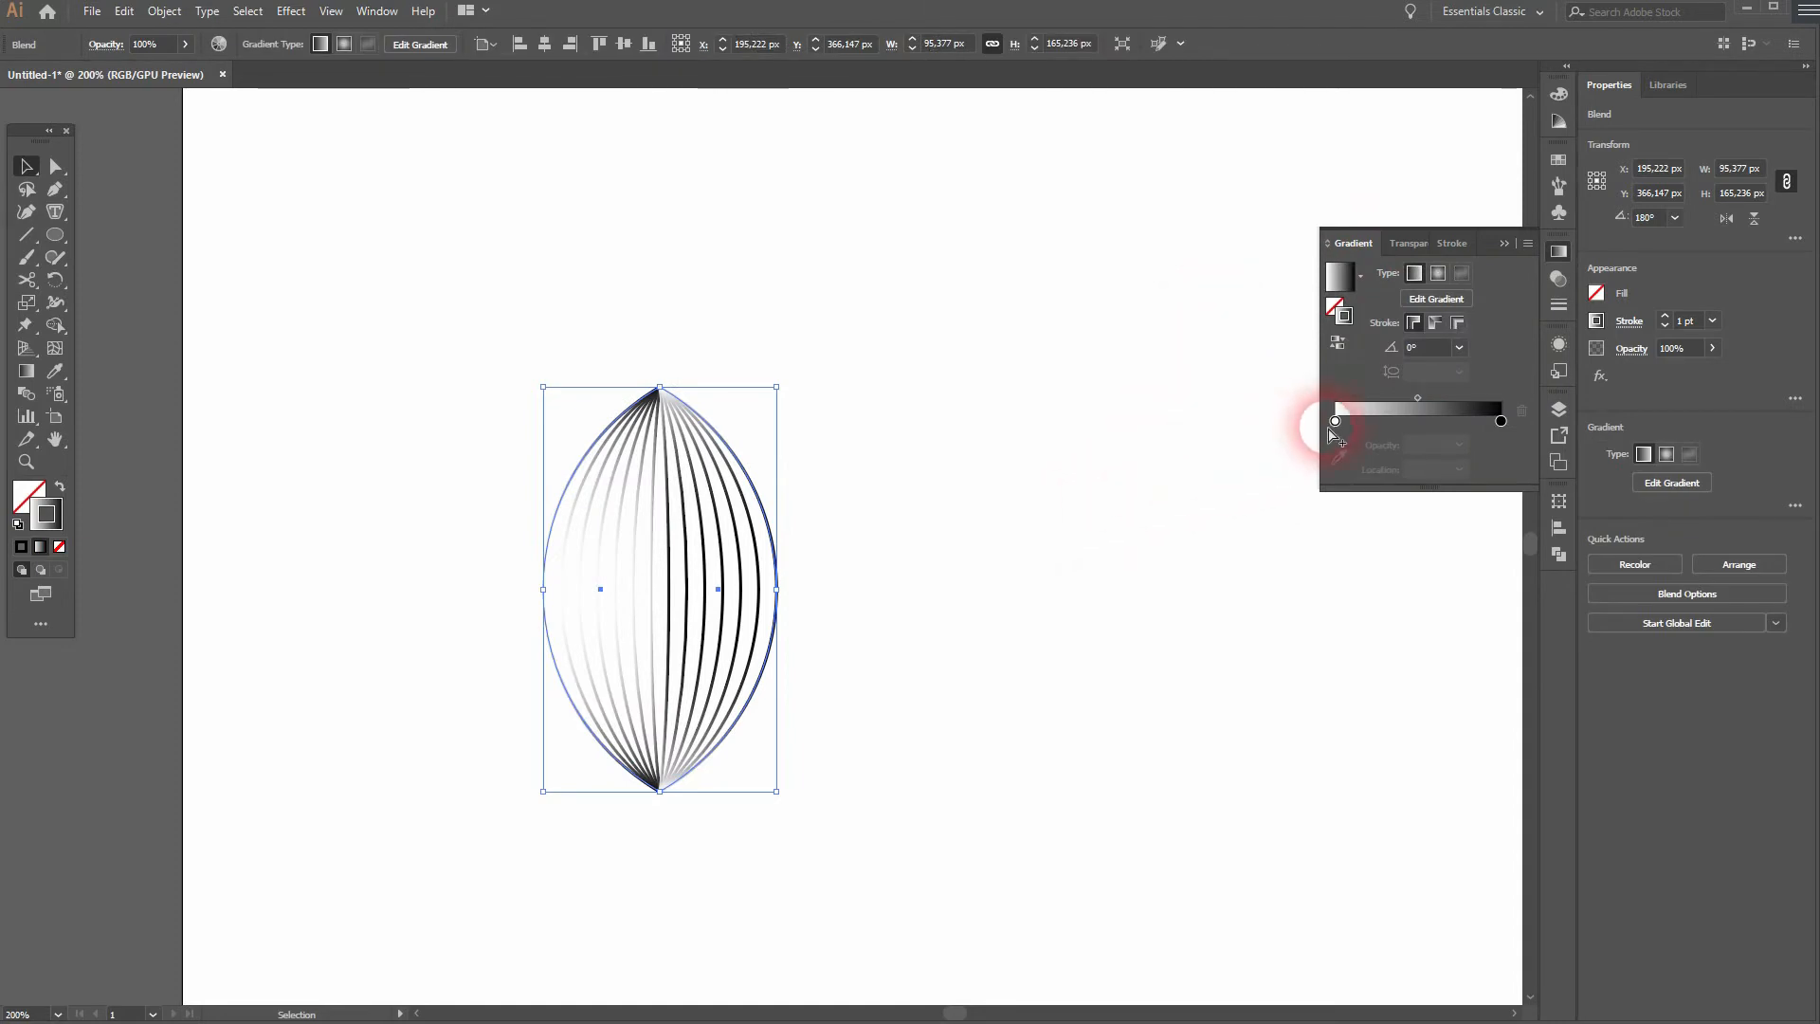
{"action": "left_click", "coordinate": [1346, 318]}
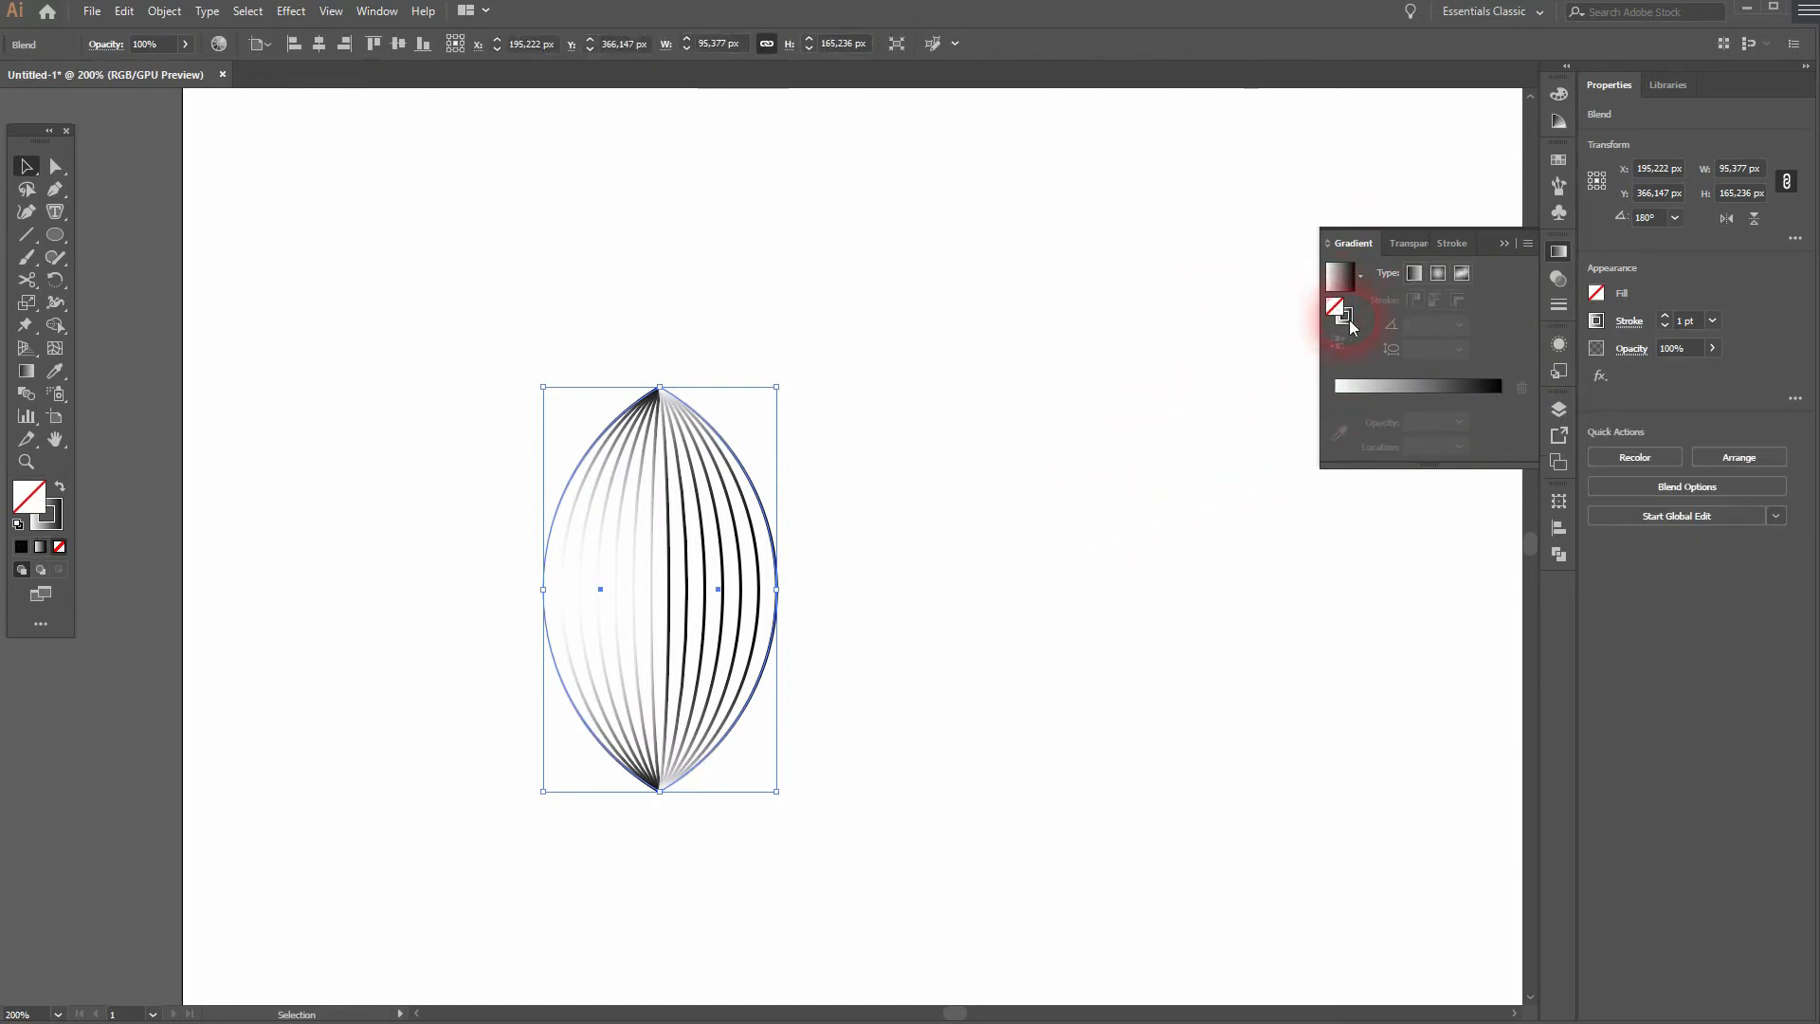
{"action": "left_click", "coordinate": [1346, 319]}
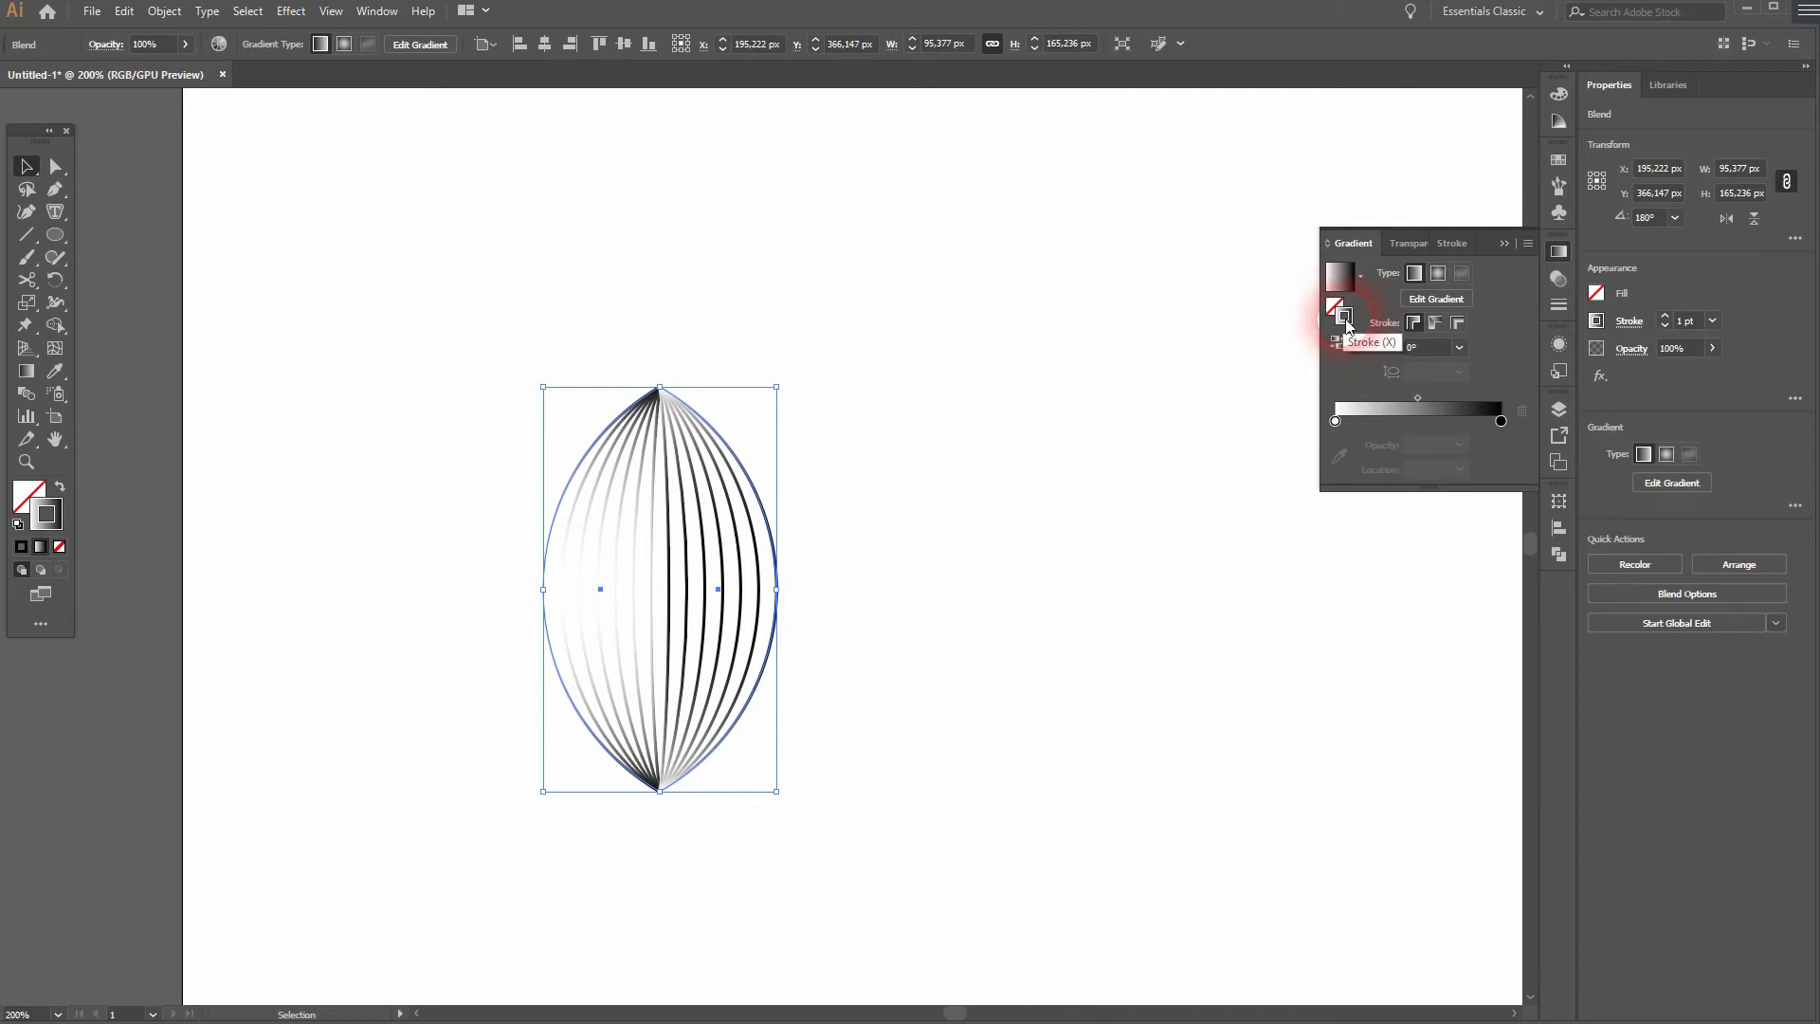
Step: Recolor the stroke gradient with a green start stop and a dark blue end stop, and change its type to radial
{"action": "double_click", "coordinate": [1335, 421]}
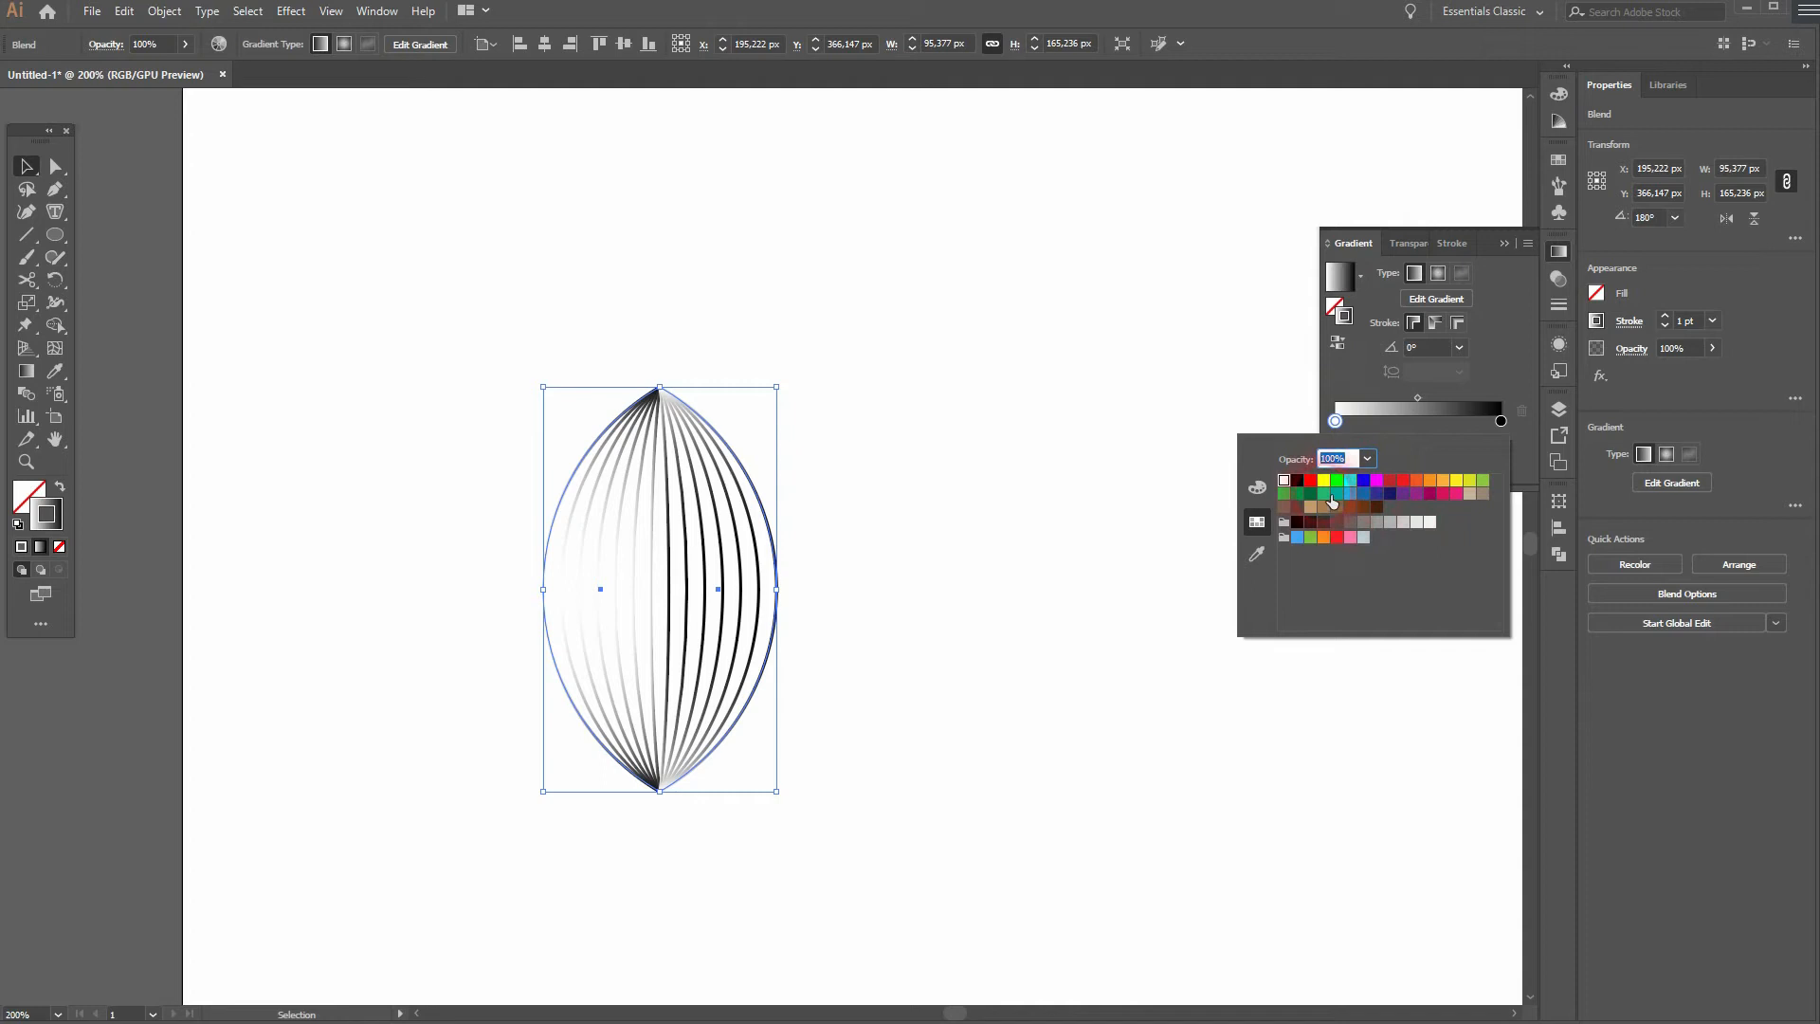
{"action": "left_click", "coordinate": [1330, 494]}
{"action": "left_click", "coordinate": [1502, 422]}
{"action": "double_click", "coordinate": [1502, 422]}
{"action": "left_click", "coordinate": [1363, 494]}
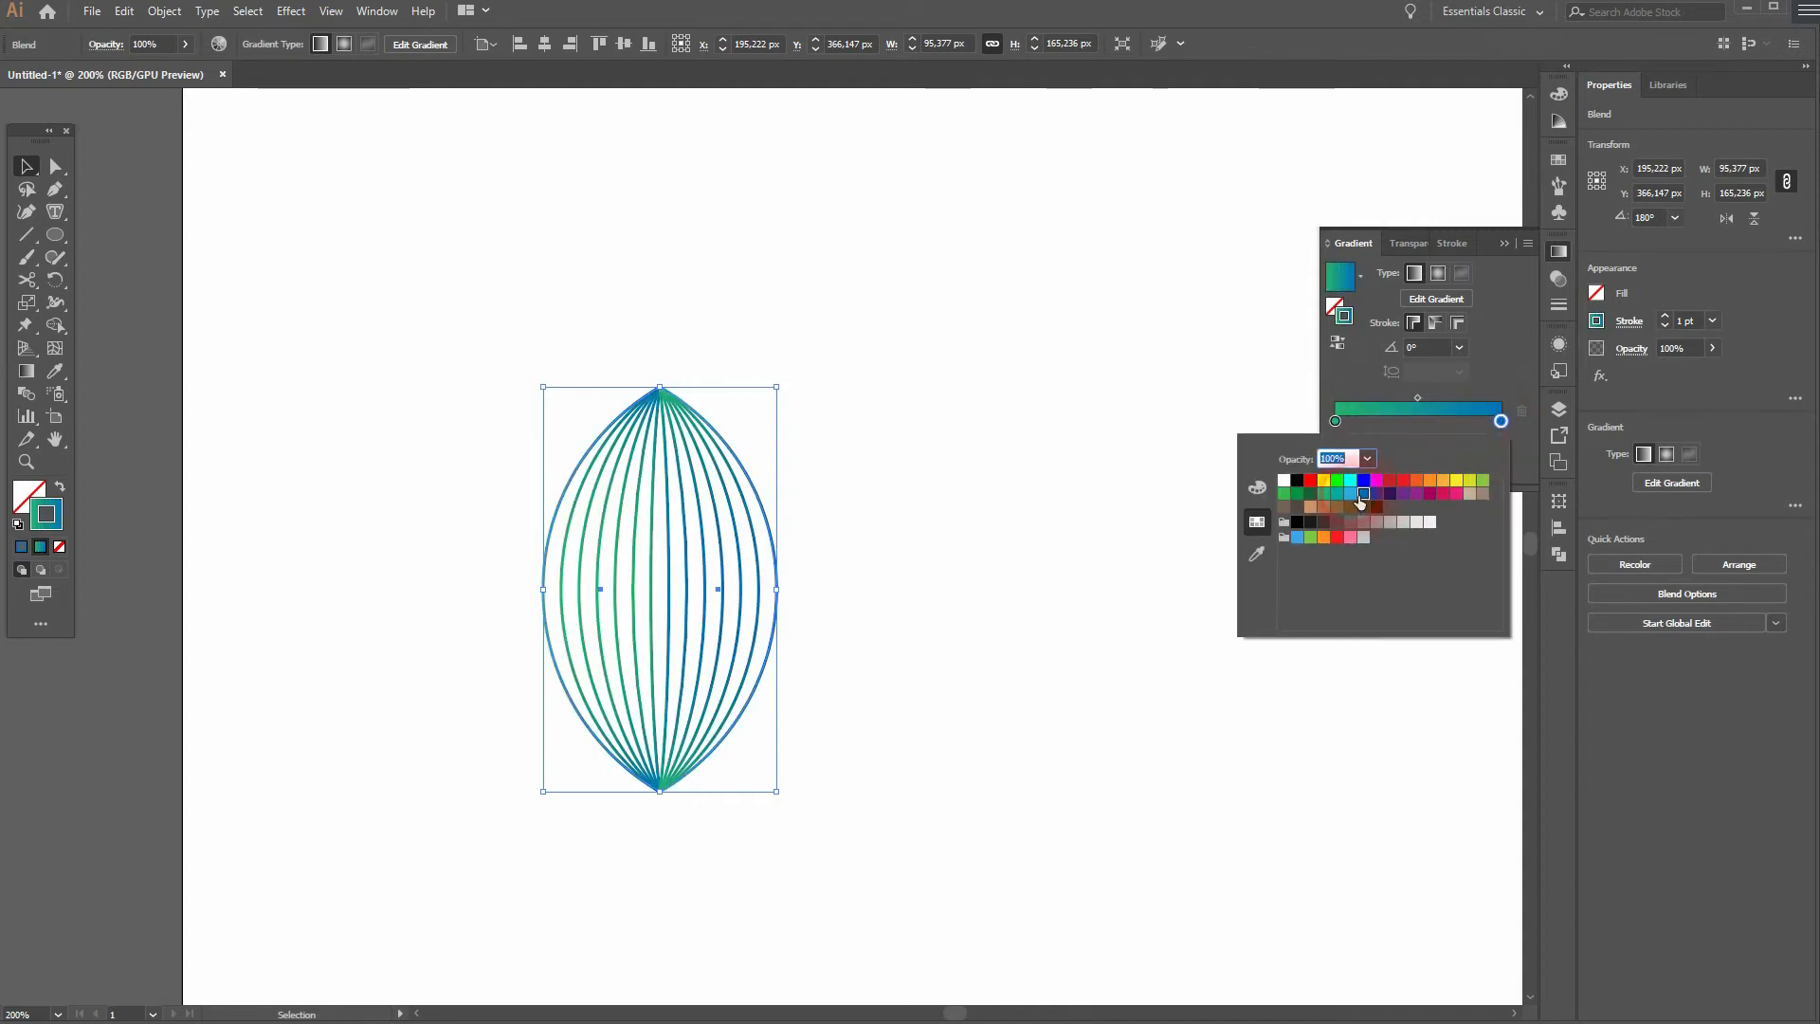
{"action": "left_click", "coordinate": [1354, 495]}
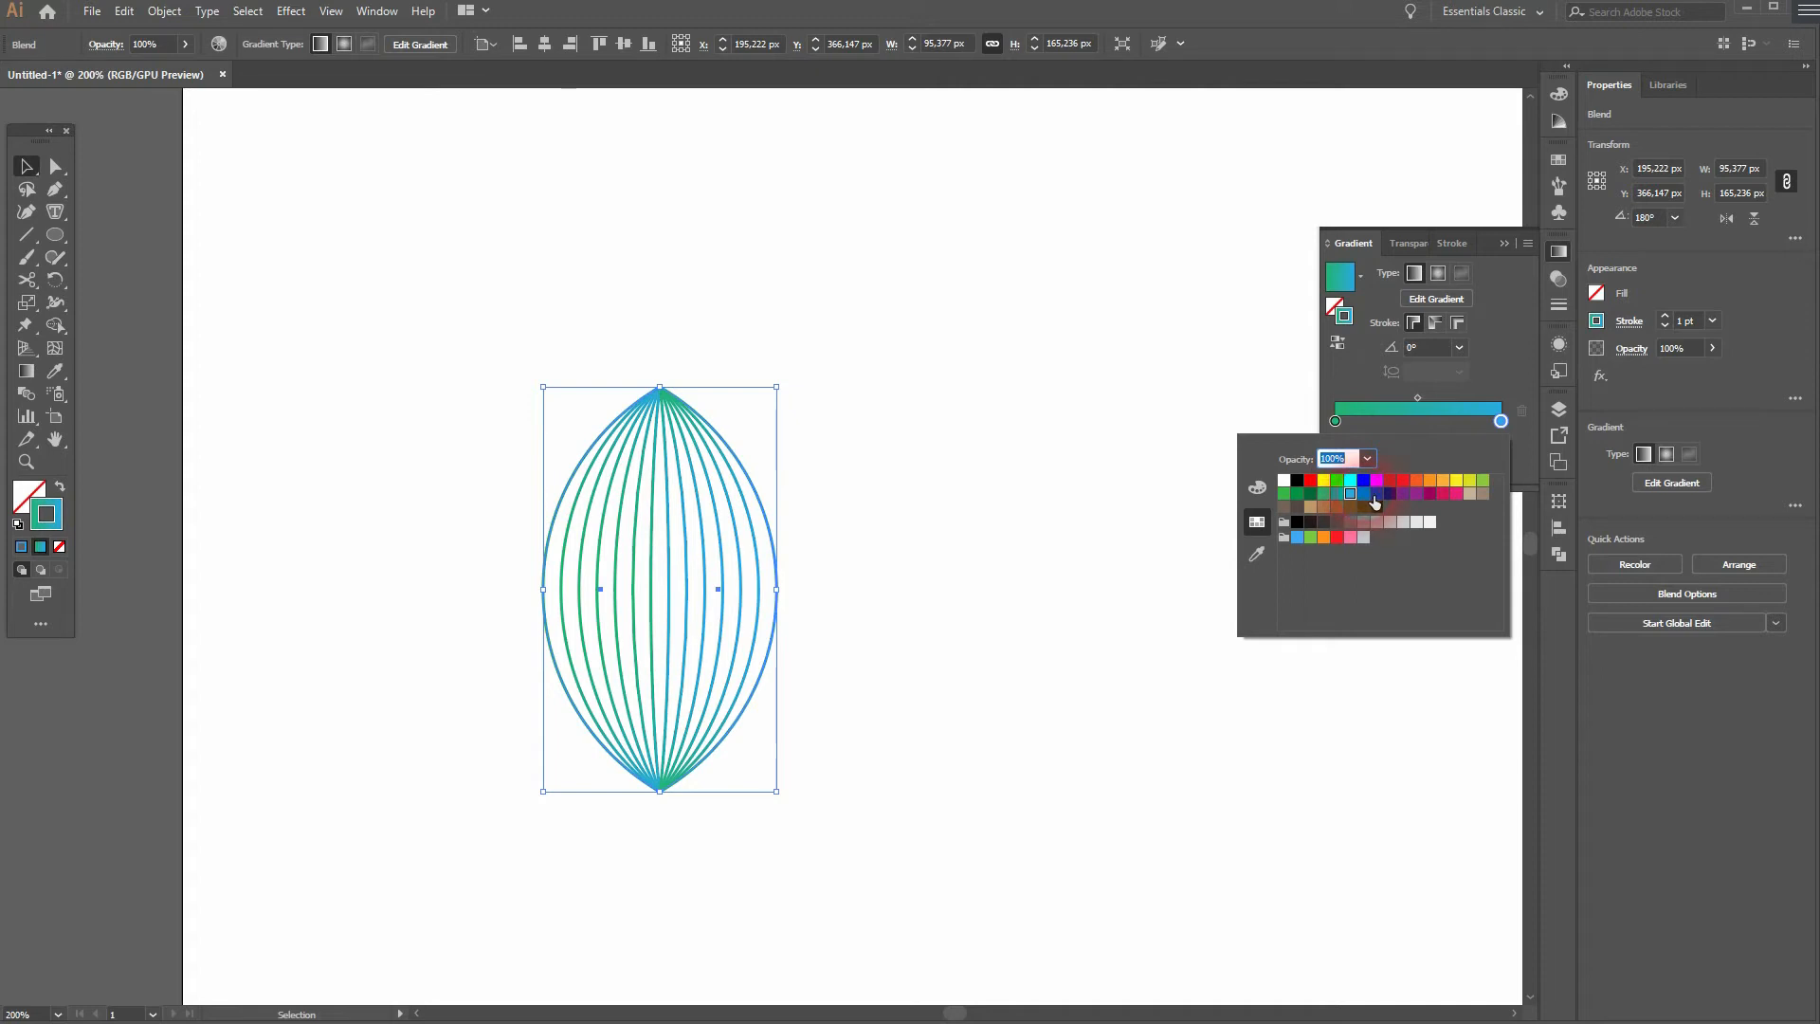
{"action": "left_click", "coordinate": [1370, 496]}
{"action": "left_click", "coordinate": [1522, 354]}
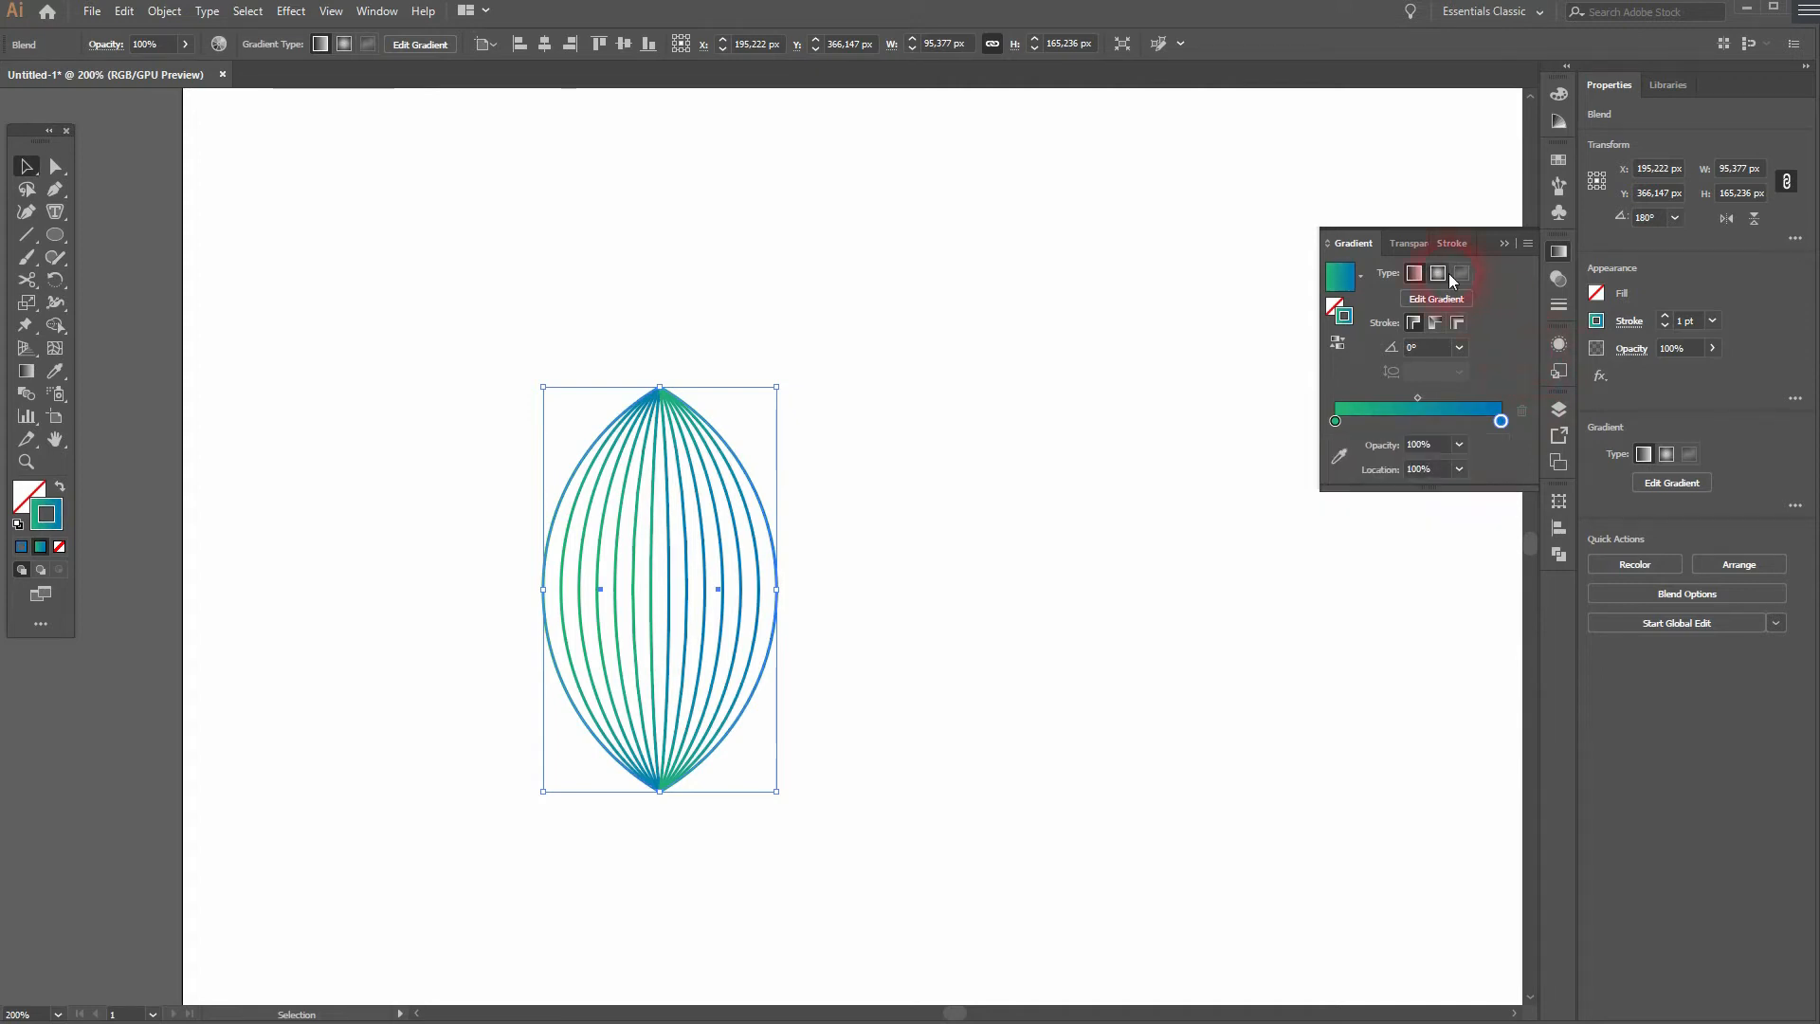
{"action": "left_click", "coordinate": [1435, 275]}
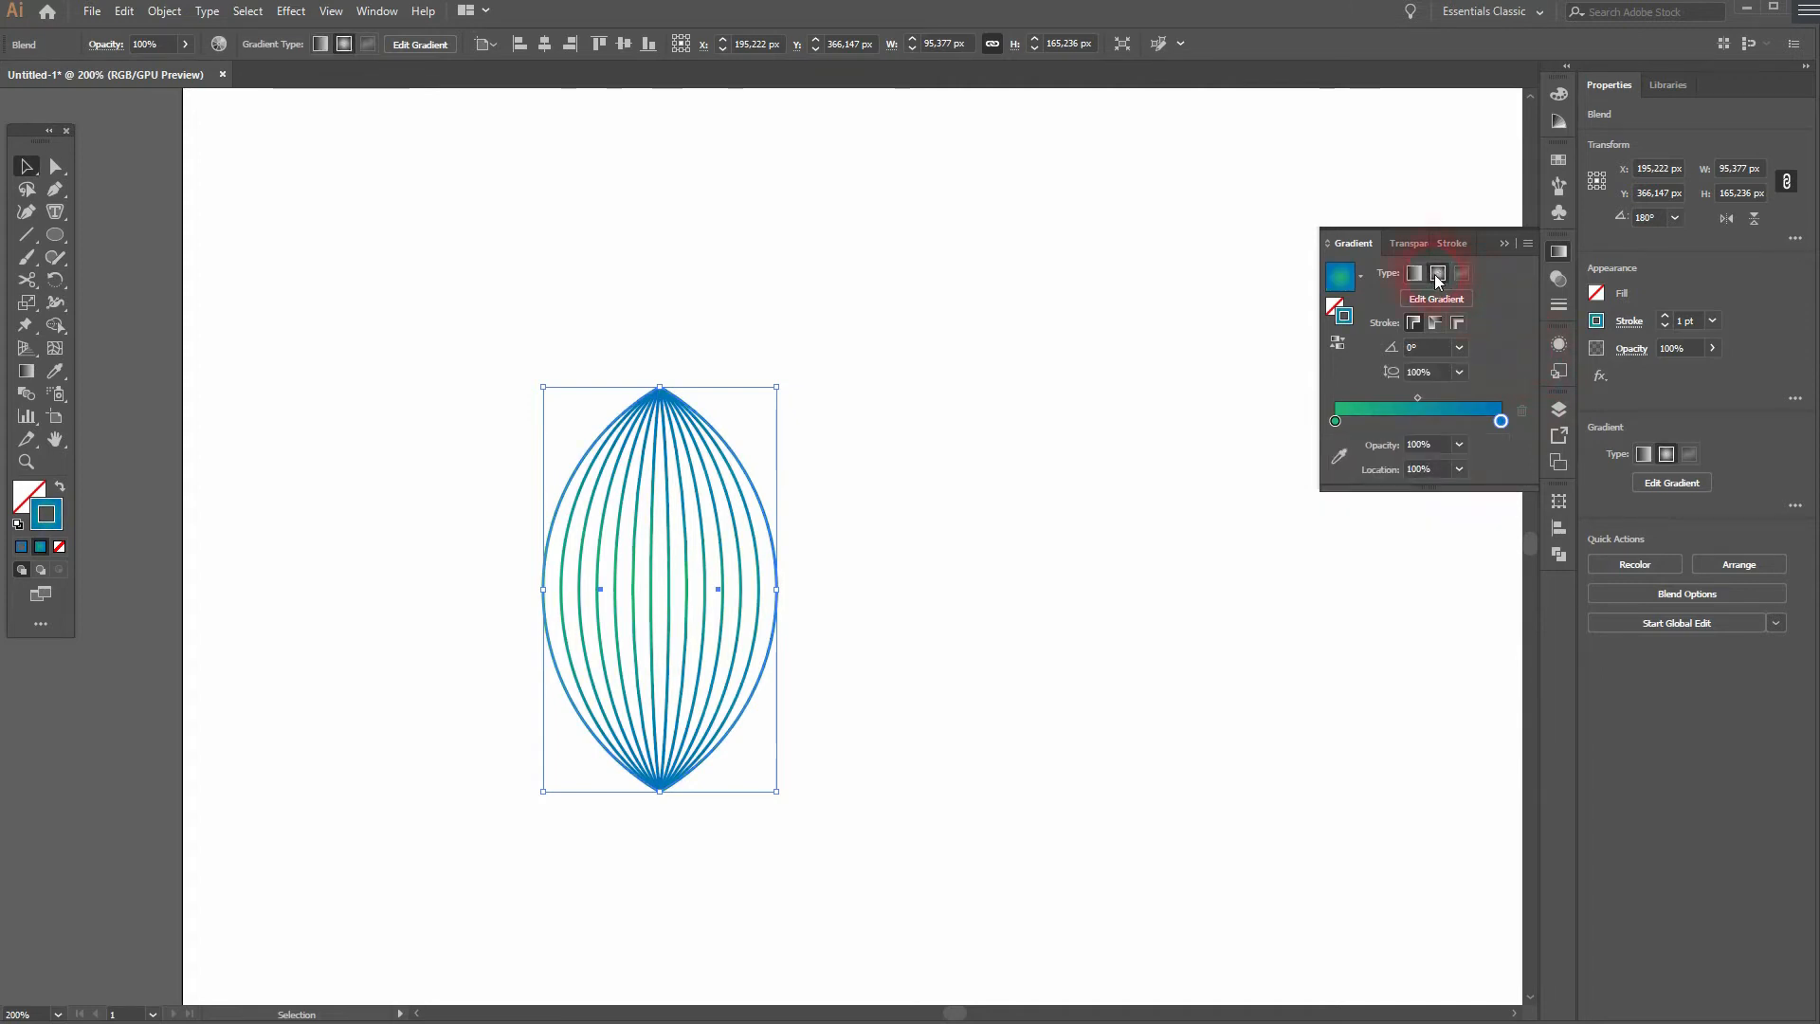
Step: Add a teal-green middle stop at about 70% to the leaf's radial stroke gradient
{"action": "left_click", "coordinate": [1453, 420]}
{"action": "double_click", "coordinate": [1451, 421]}
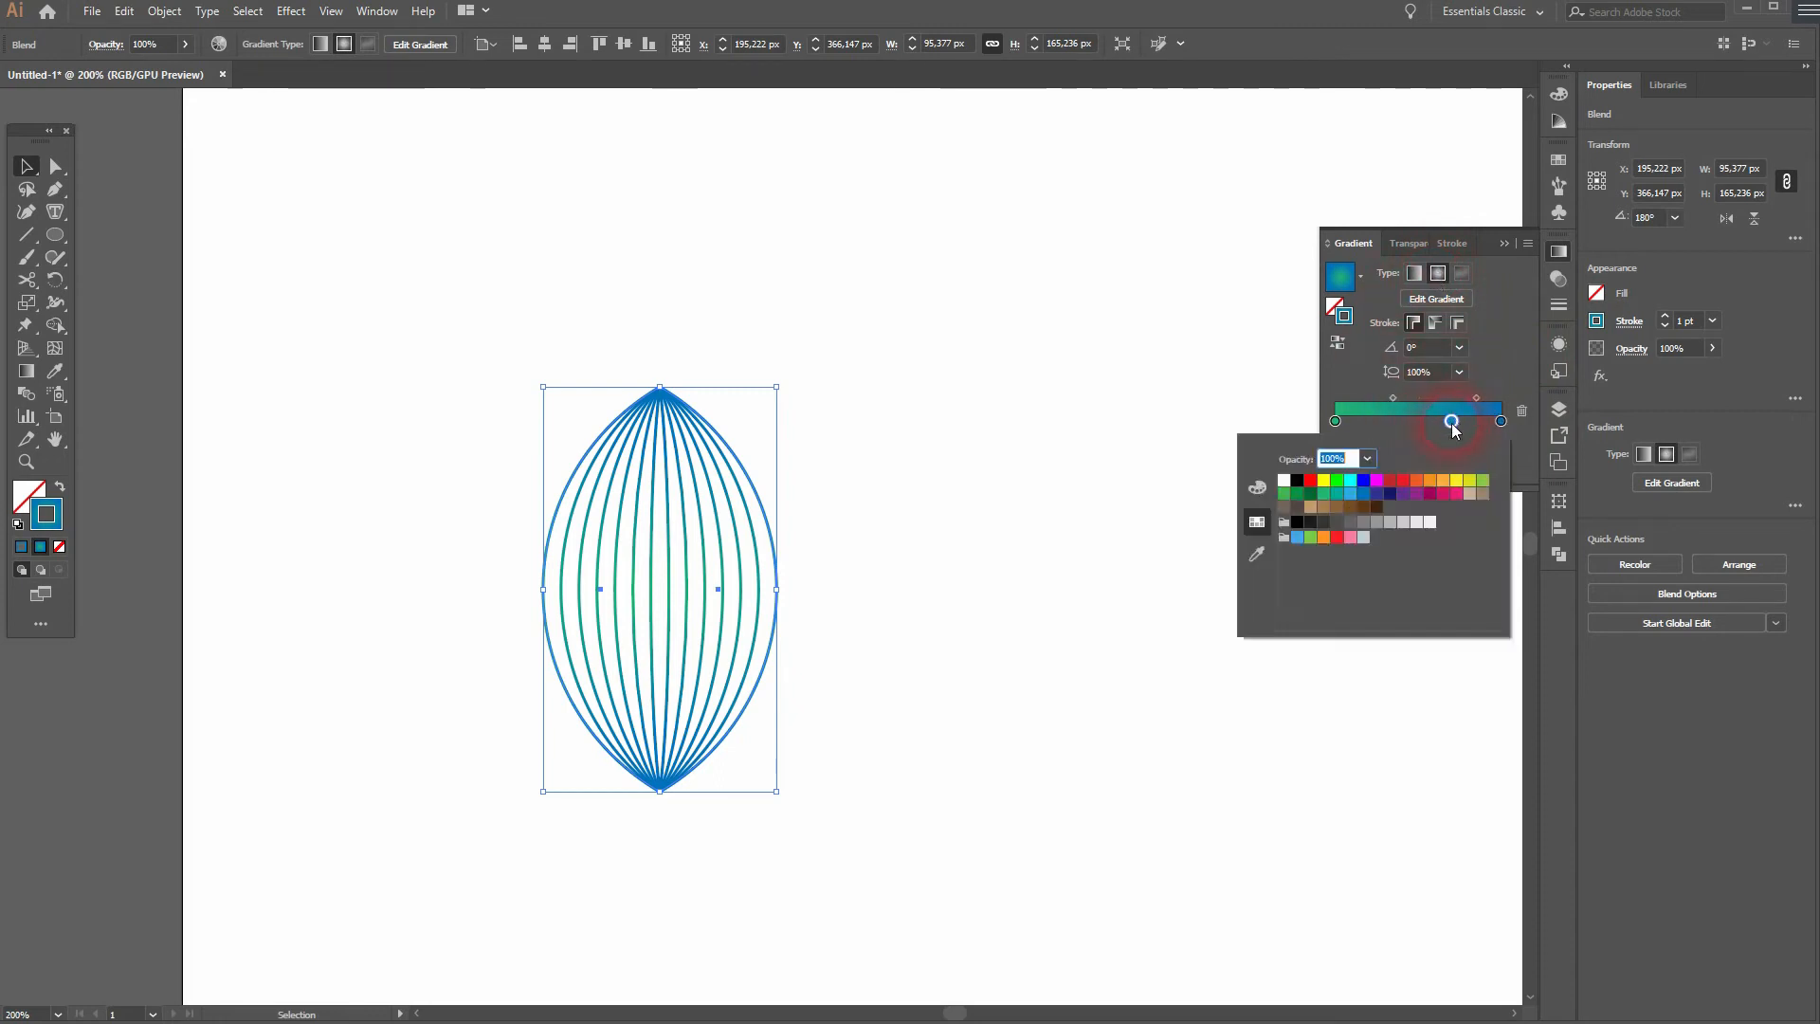
{"action": "left_click", "coordinate": [1338, 494]}
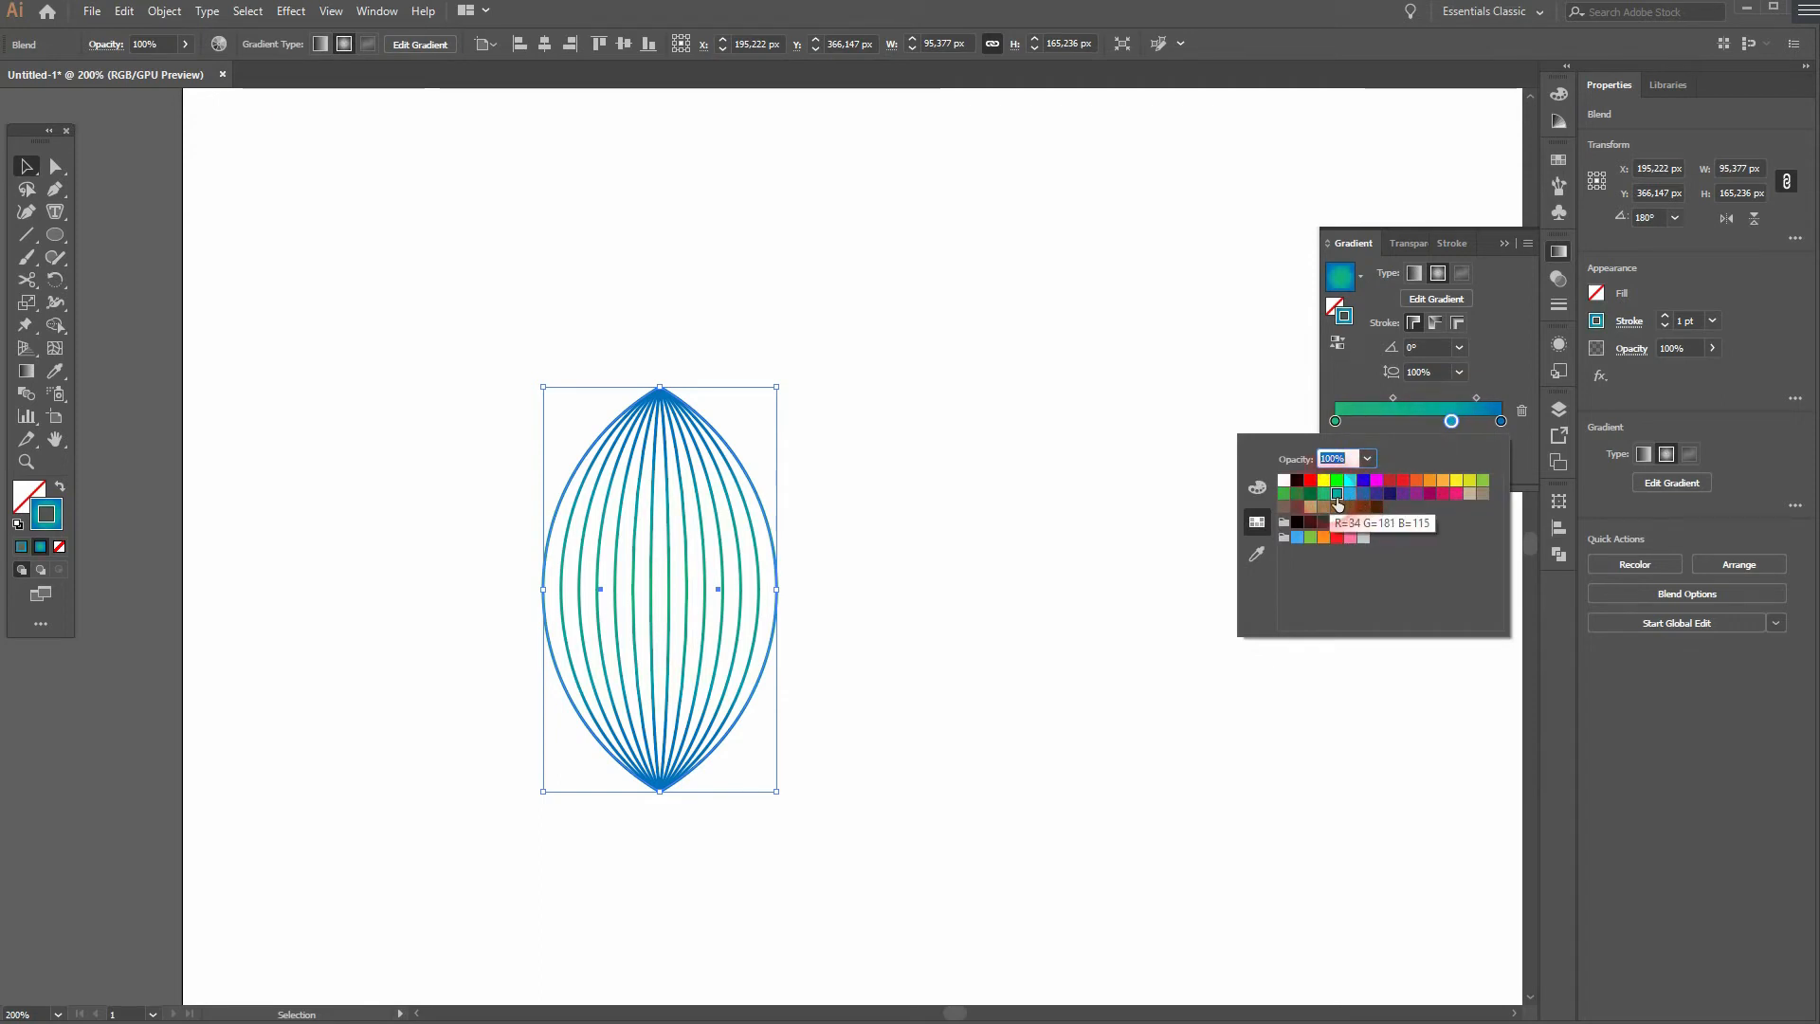
{"action": "left_click", "coordinate": [1458, 354]}
{"action": "left_click", "coordinate": [1498, 332]}
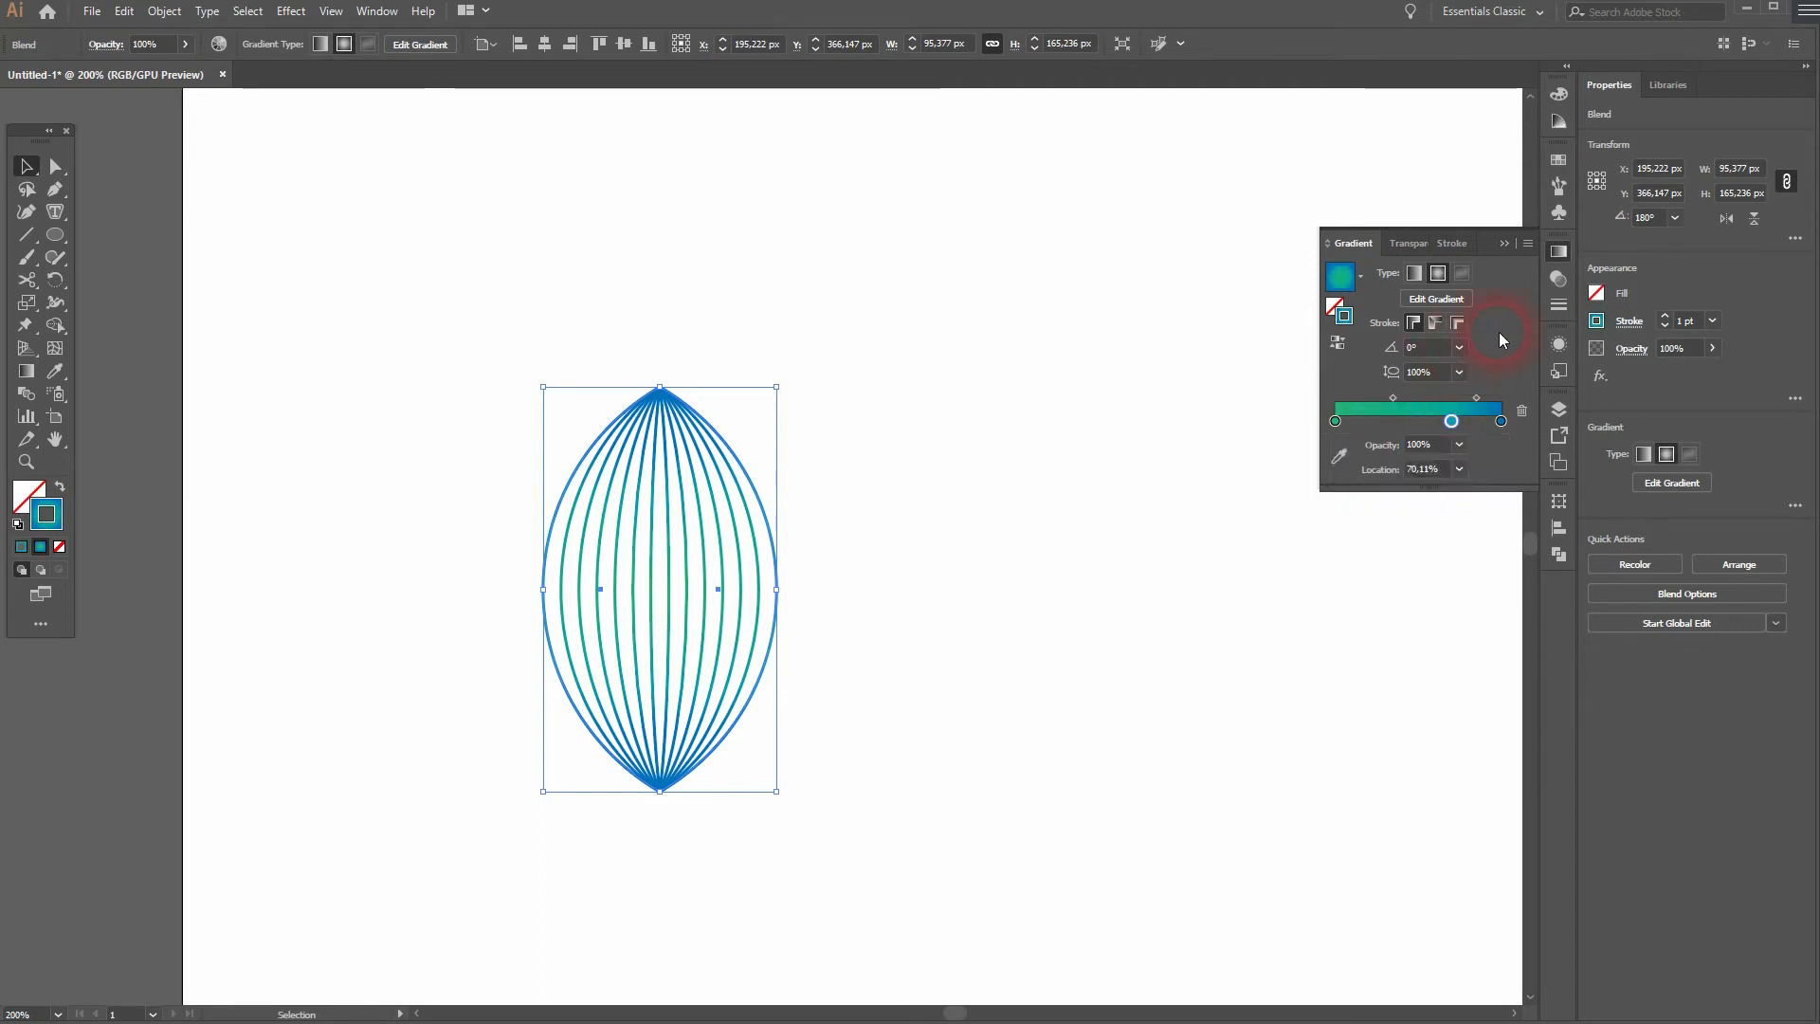
{"action": "left_click", "coordinate": [982, 616]}
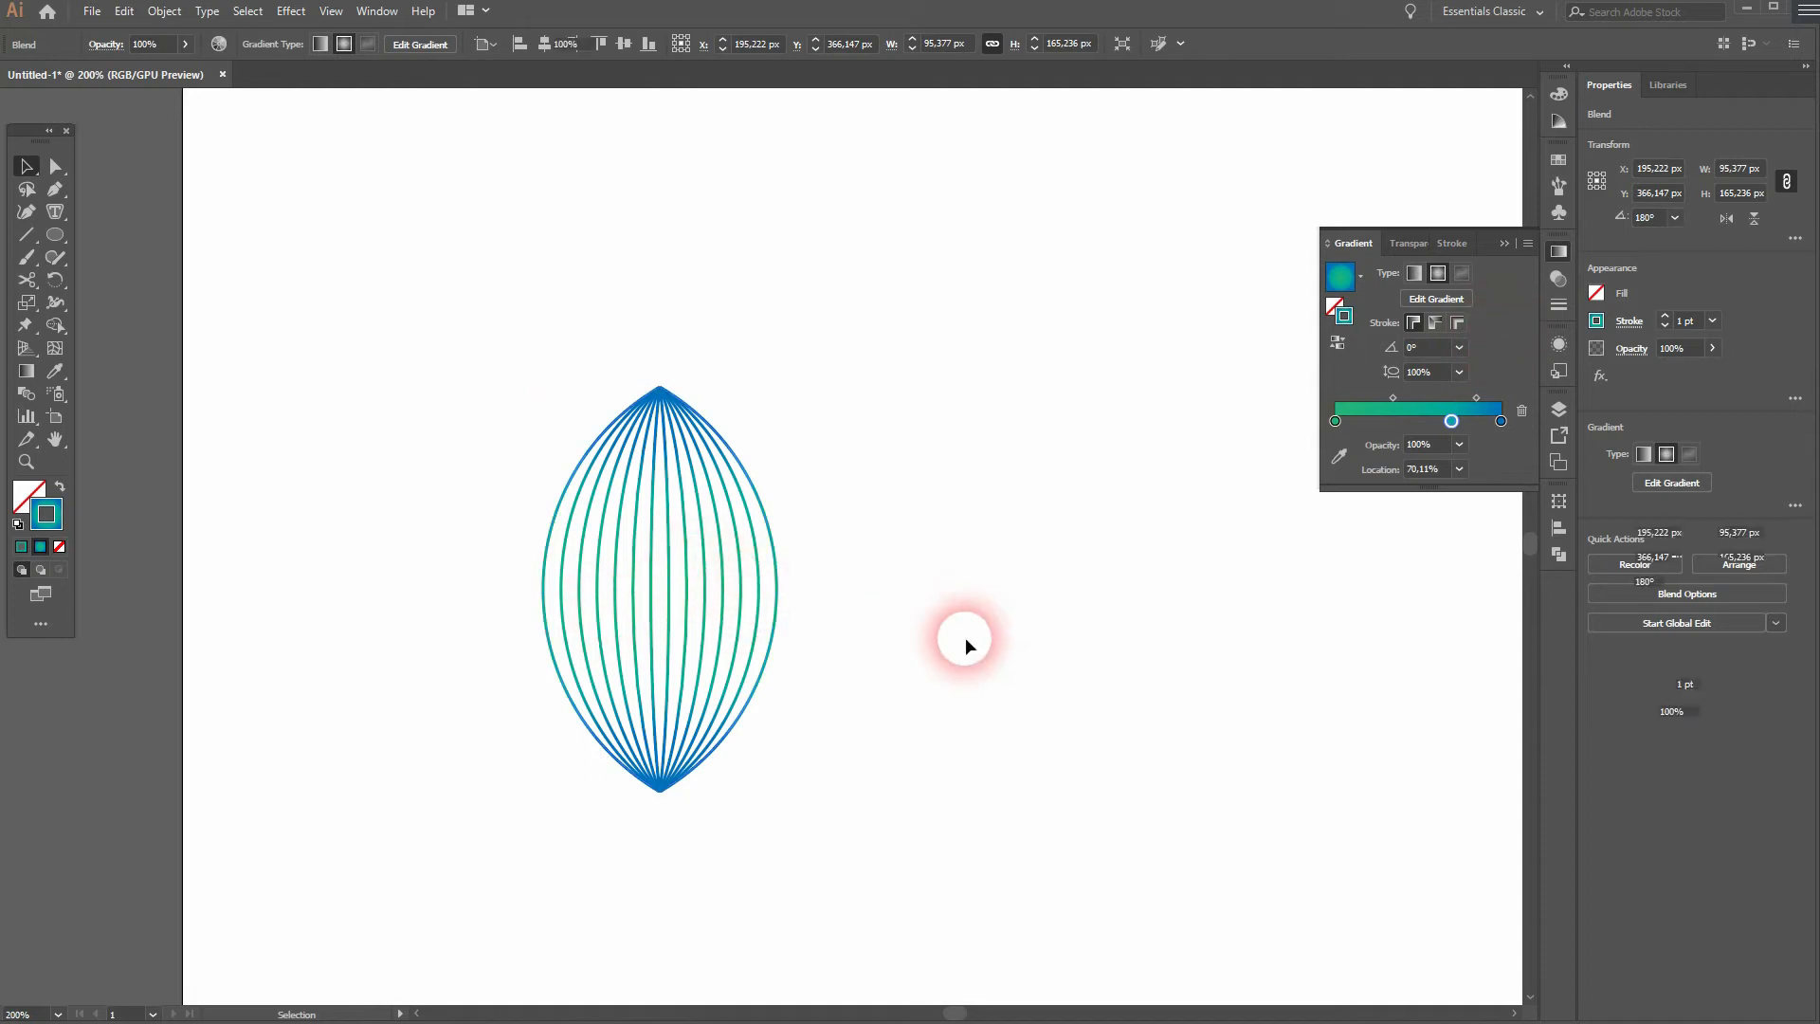
Step: Rotate a copy of the leaf by 30° and join its lower tip to the upright leaf's base
{"action": "left_click_drag", "start_coordinate": [479, 853], "coordinate": [1120, 554]}
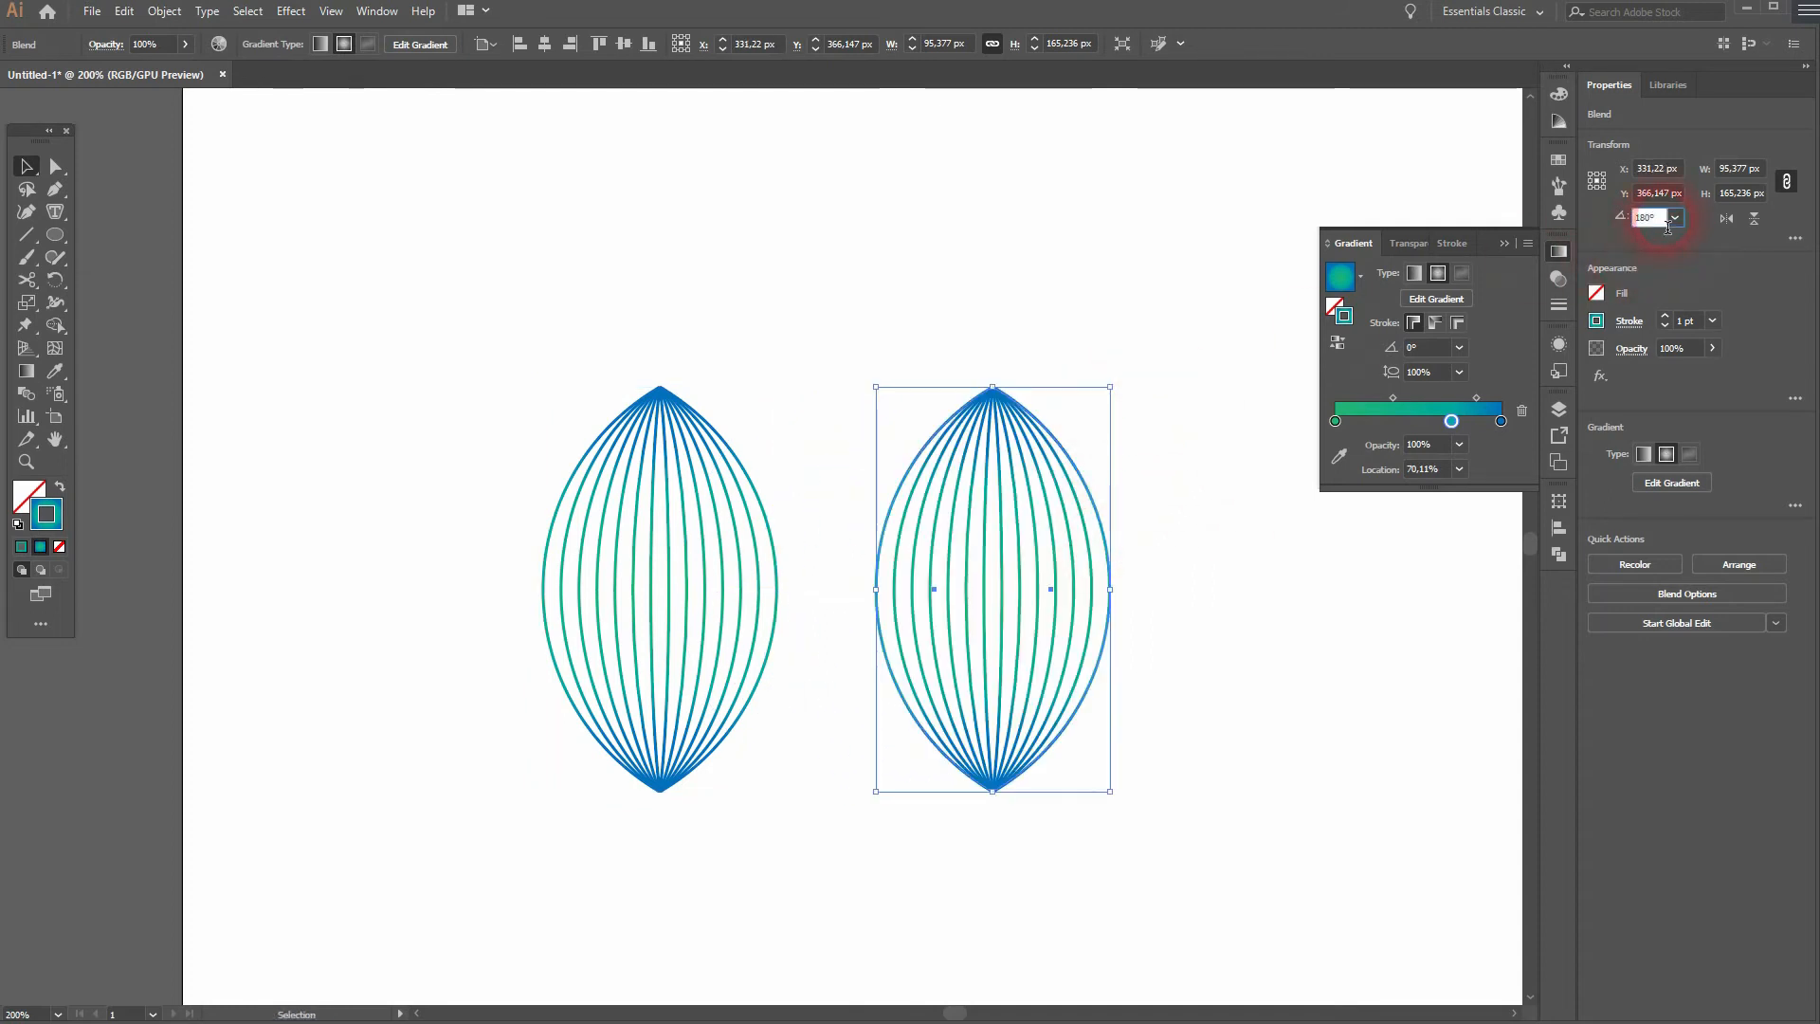
{"action": "type", "text": "+30"}
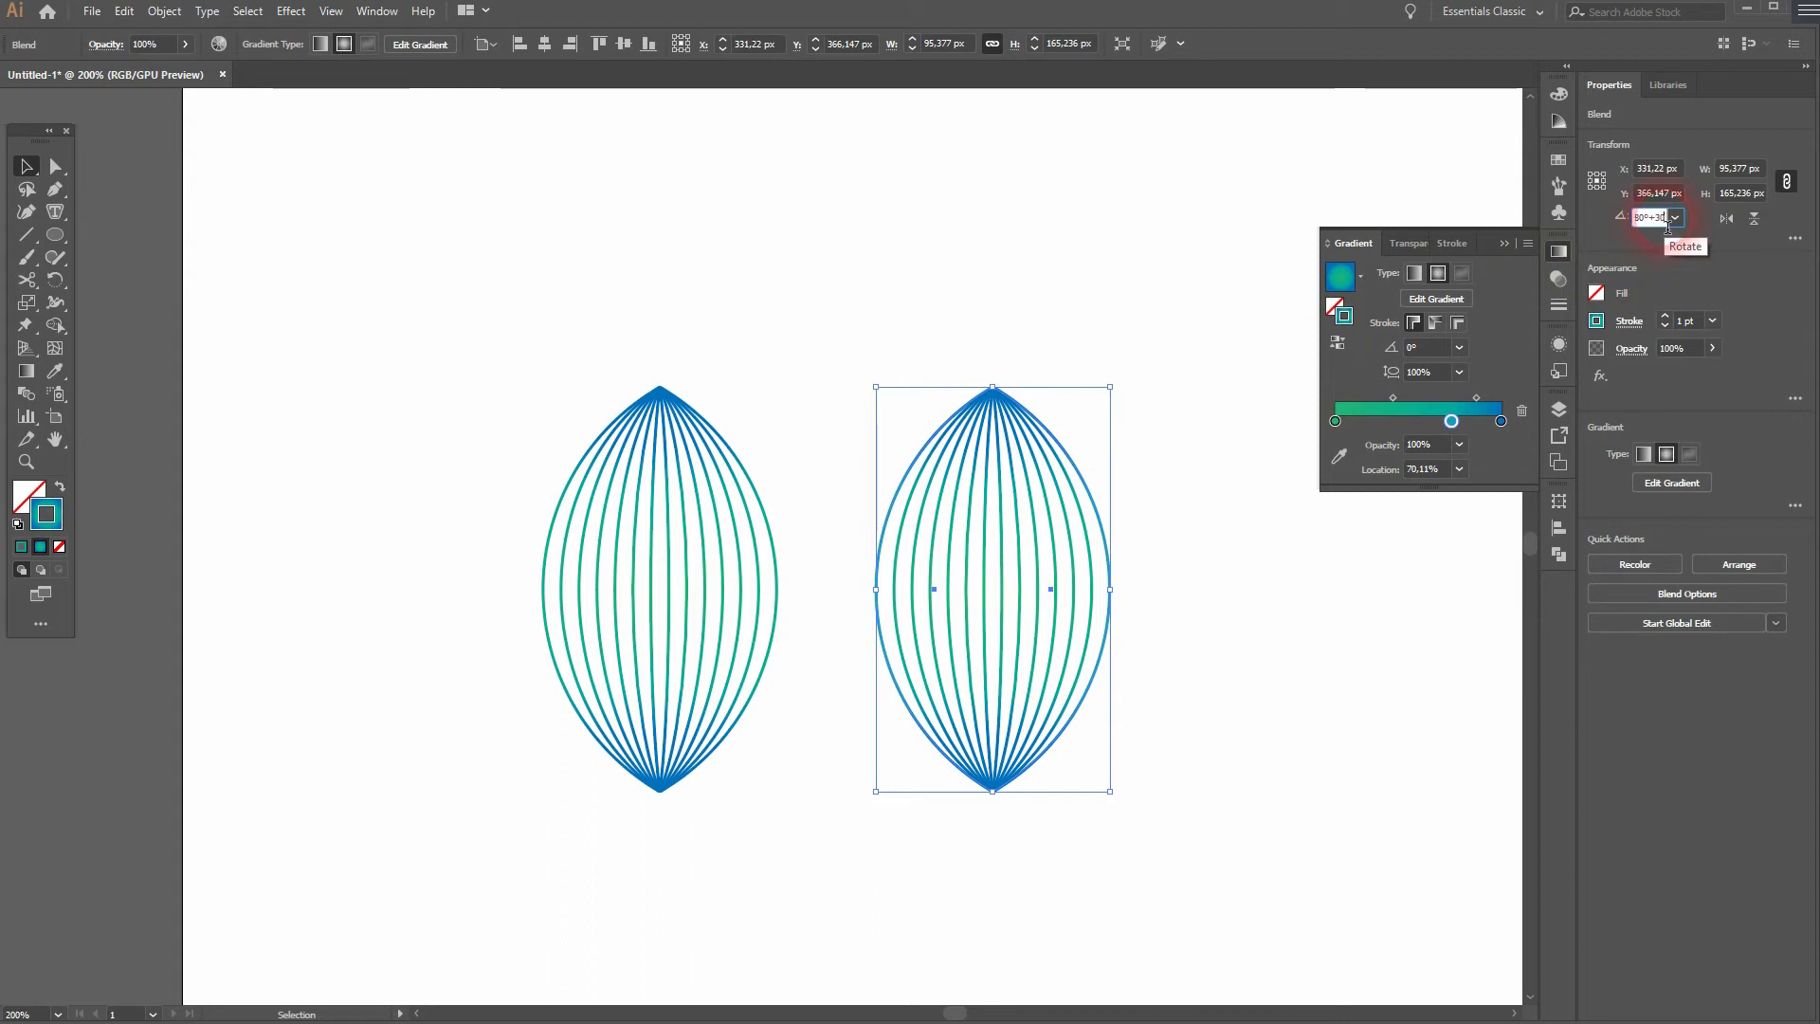
{"action": "key", "text": "Return"}
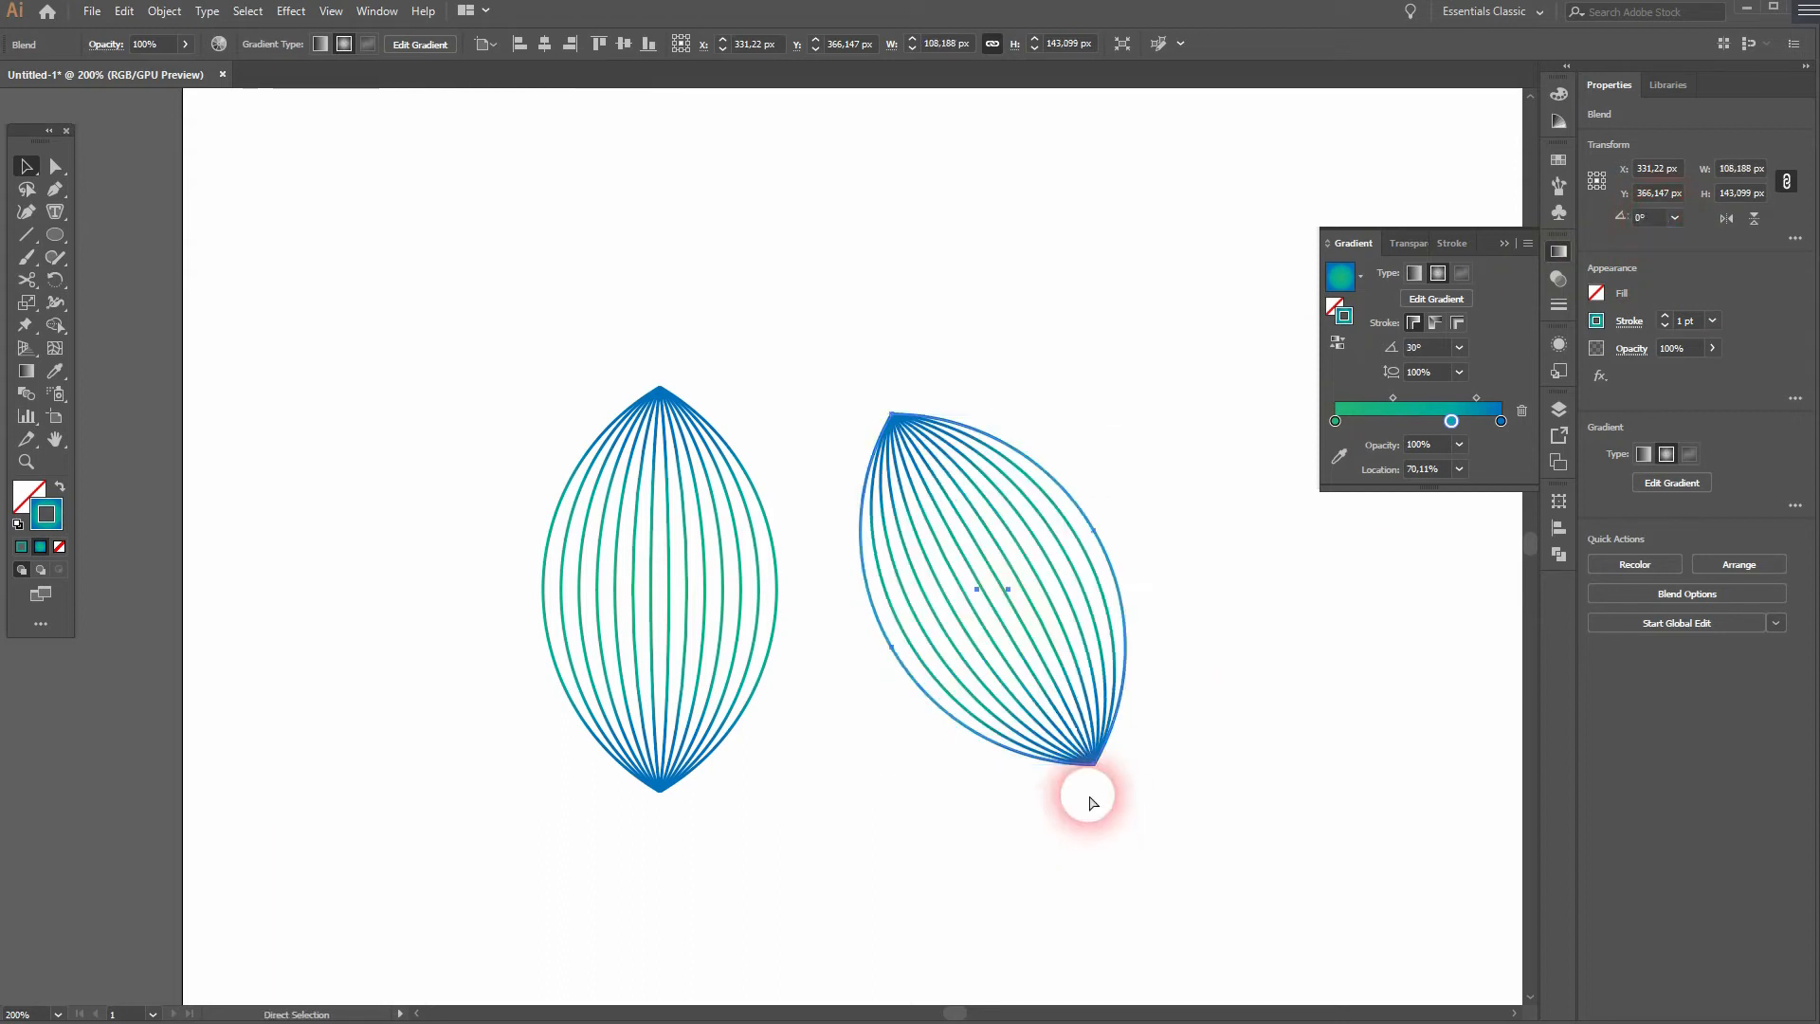
{"action": "left_click_drag", "start_coordinate": [1093, 762], "coordinate": [665, 799]}
{"action": "left_click_drag", "start_coordinate": [555, 464], "coordinate": [981, 465]}
{"action": "key", "text": "ctrl"}
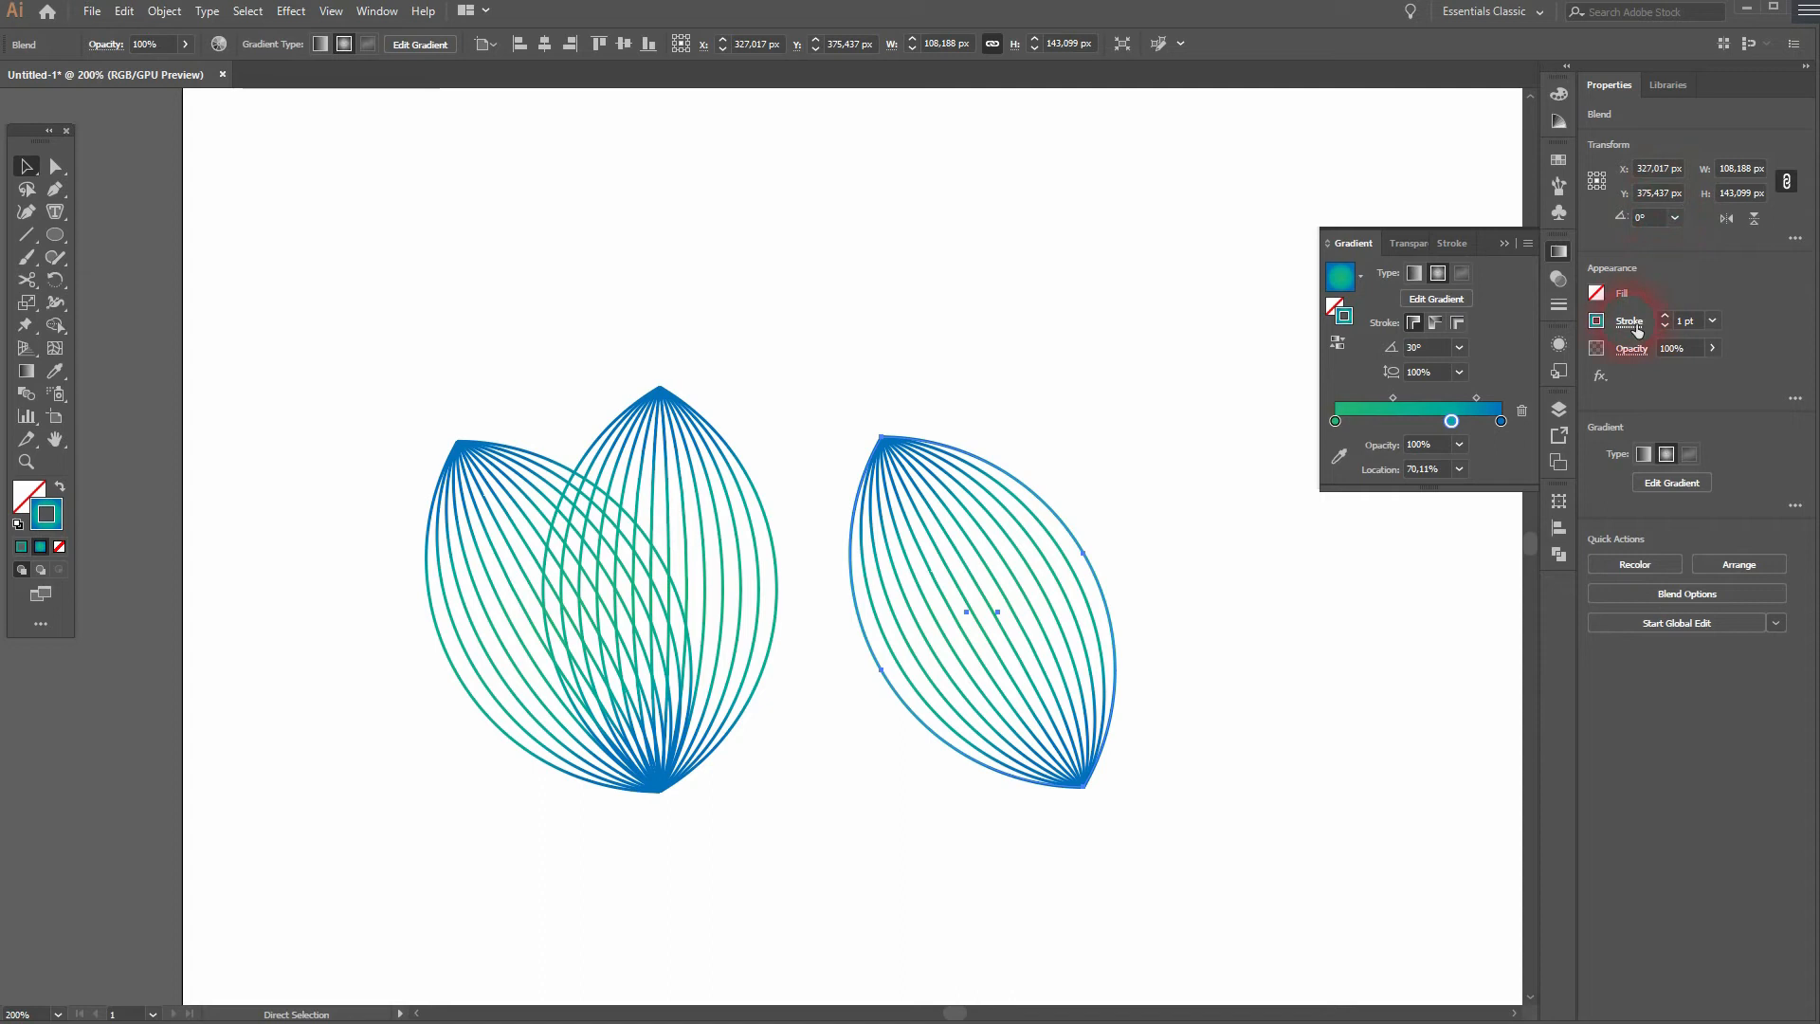
{"action": "key", "text": "ctrl+z"}
Step: Reflect a copy of the tilted leaf across the vertical axis and join its lower tip to the shared base
{"action": "right_click", "coordinate": [458, 477]}
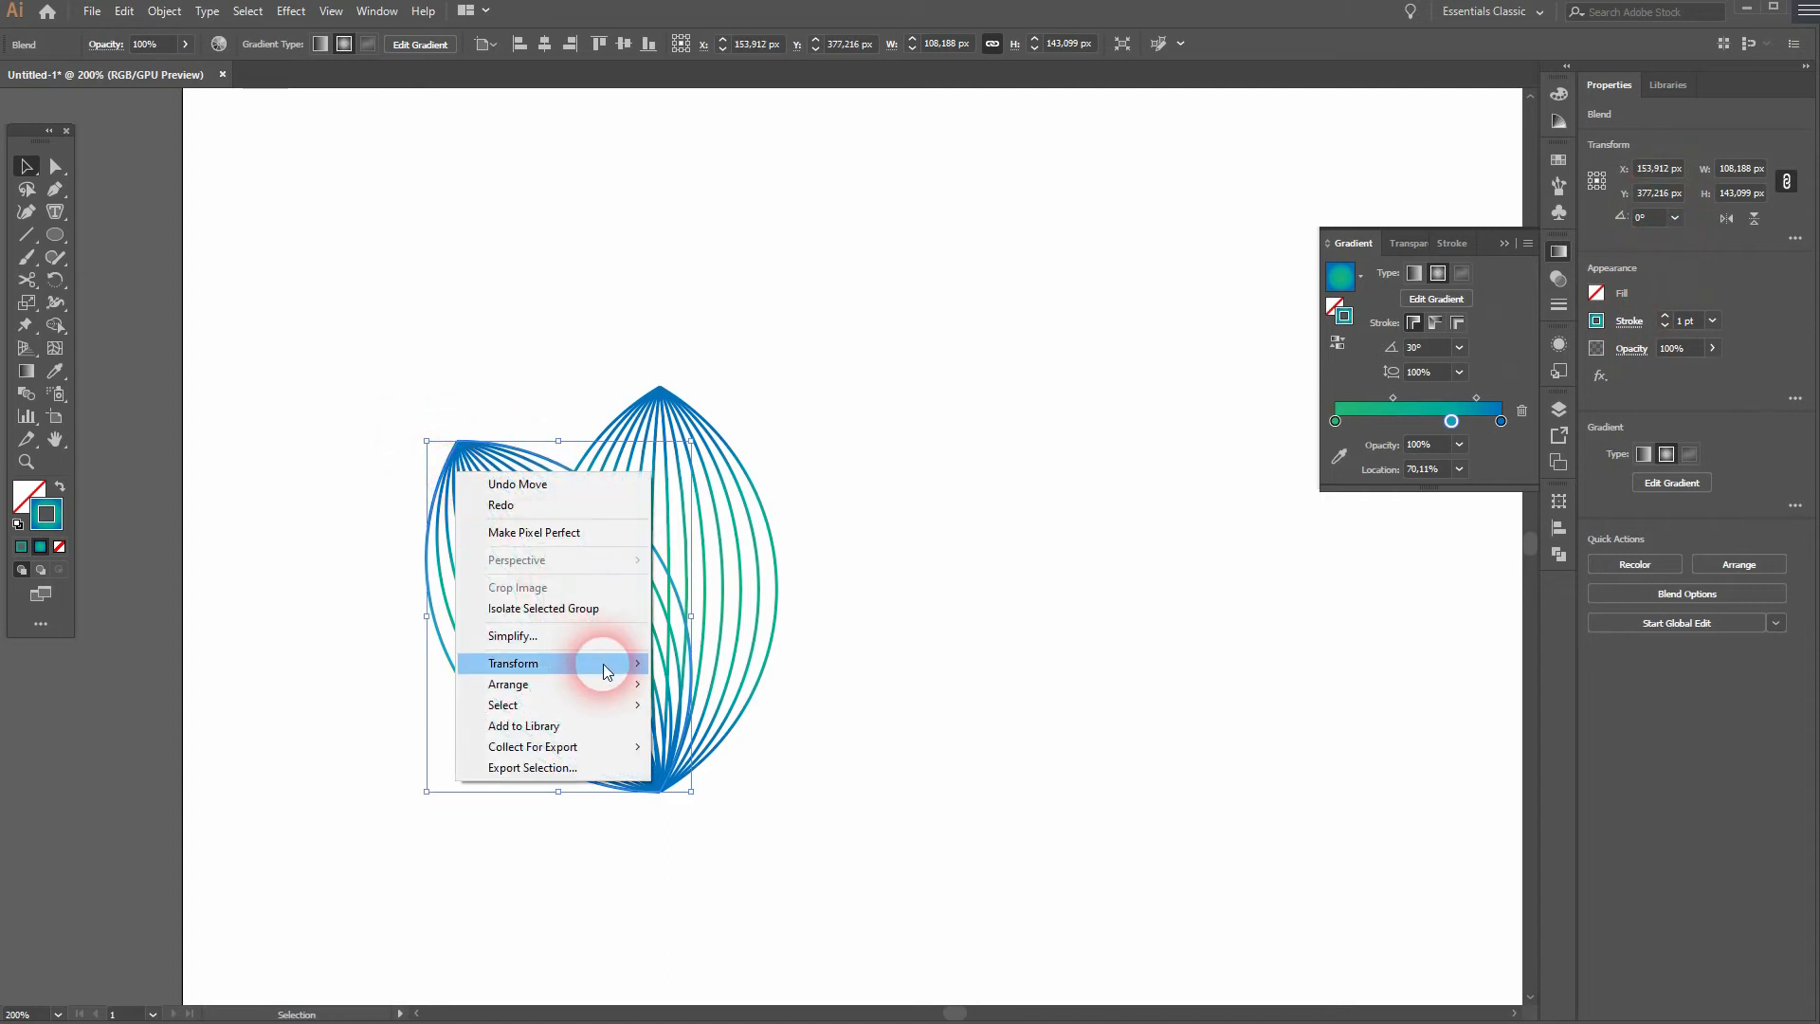
{"action": "mouse_move", "coordinate": [603, 663]}
{"action": "left_click", "coordinate": [808, 736]}
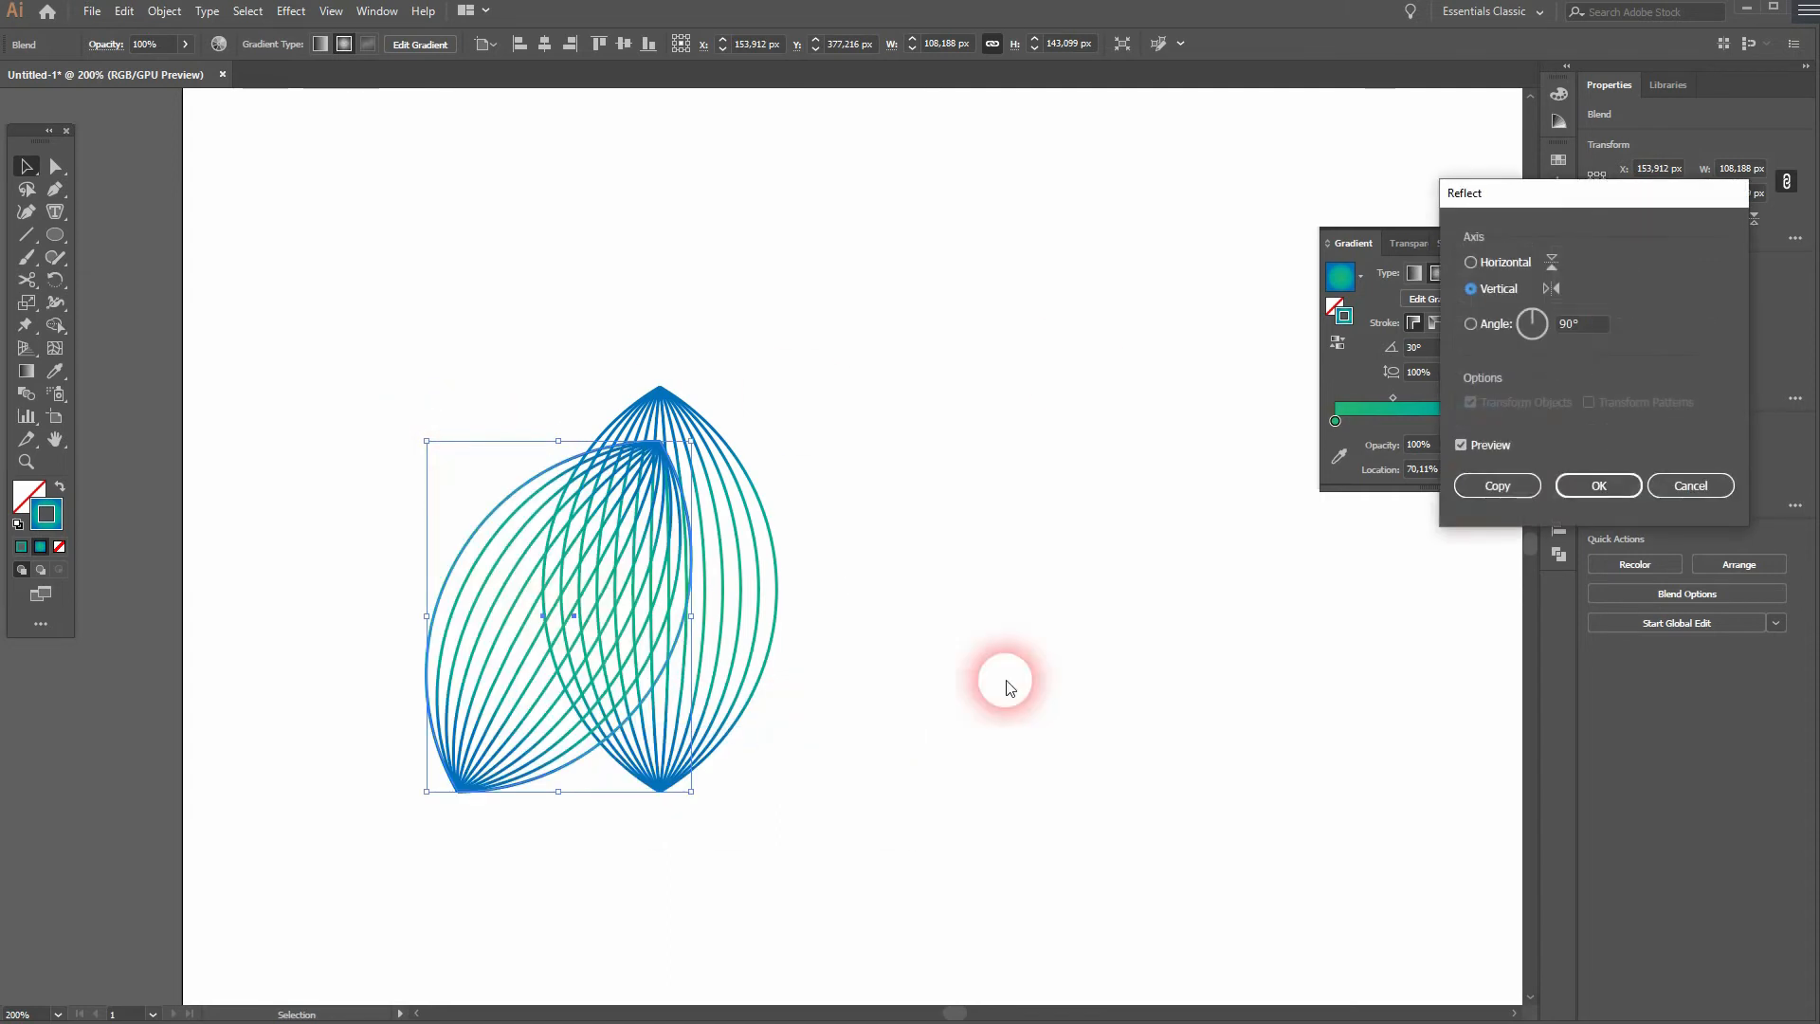
{"action": "left_click", "coordinate": [1498, 485]}
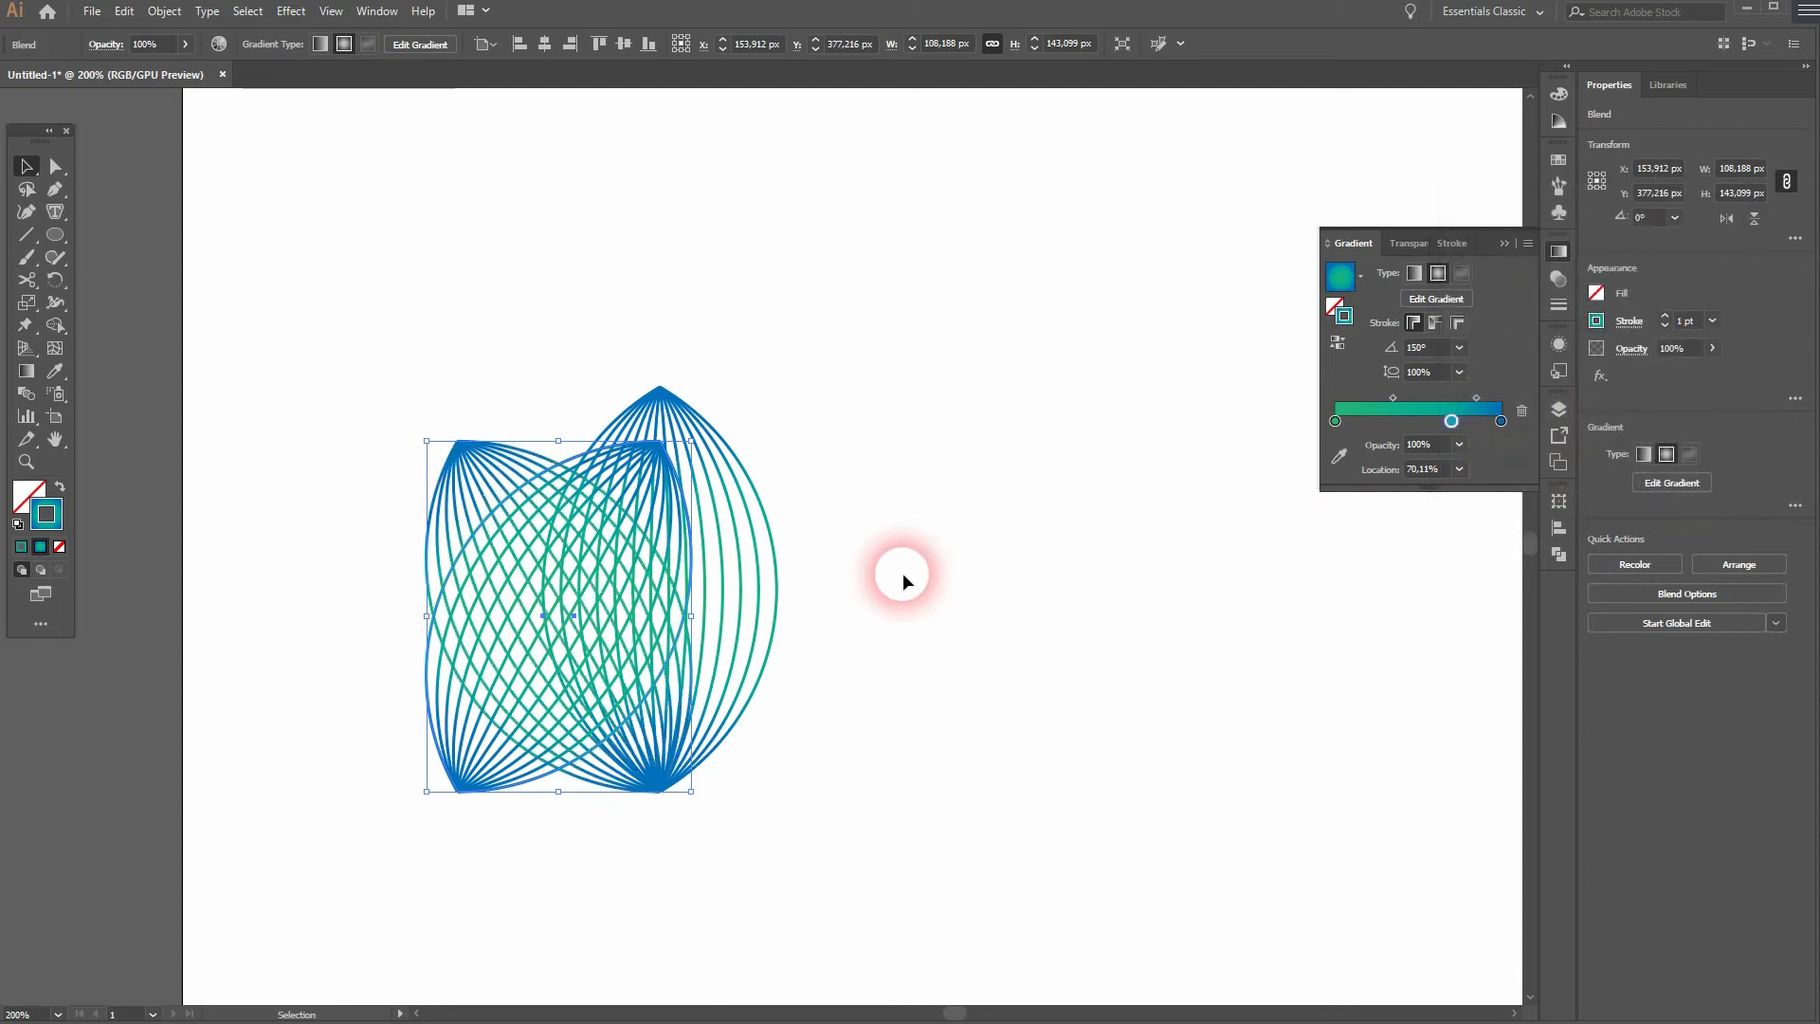
{"action": "left_click_drag", "start_coordinate": [459, 789], "coordinate": [664, 791]}
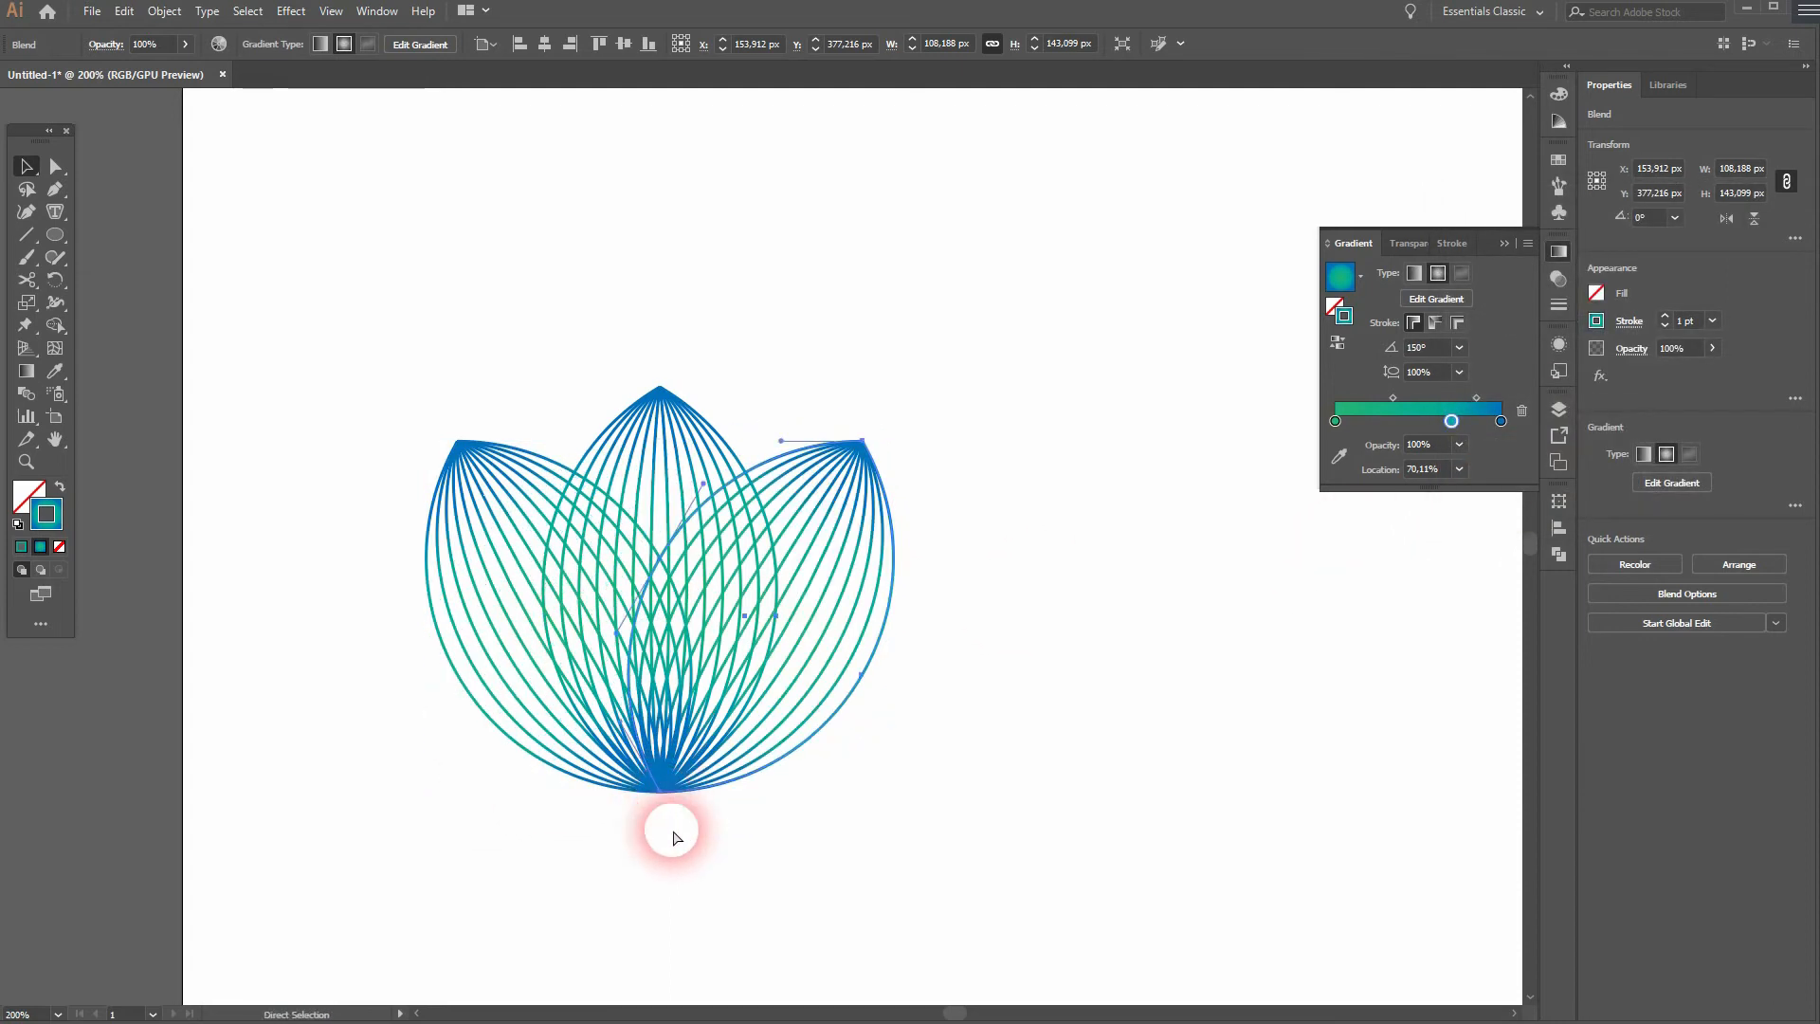
{"action": "left_click", "coordinate": [654, 843]}
Step: Try a 2 pt stroke weight on all three leaves and restore it to 1 pt
{"action": "left_click_drag", "start_coordinate": [318, 843], "coordinate": [1087, 424]}
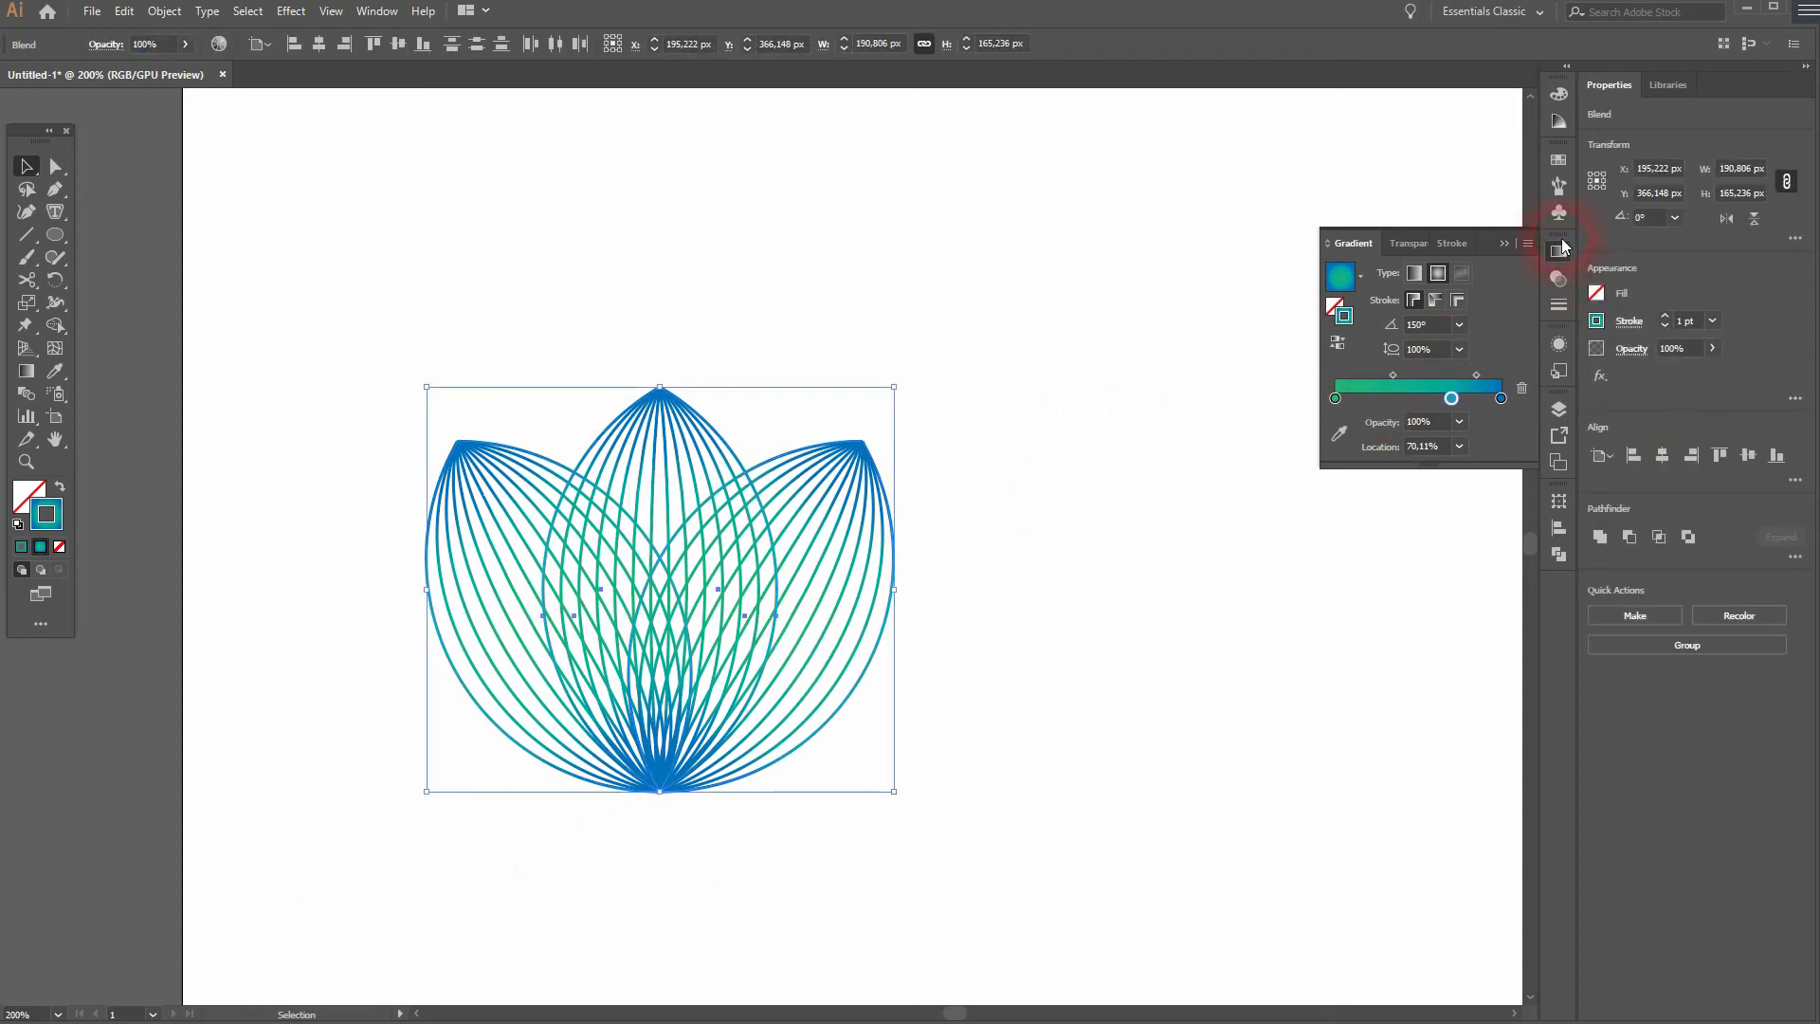
{"action": "left_click", "coordinate": [1558, 304]}
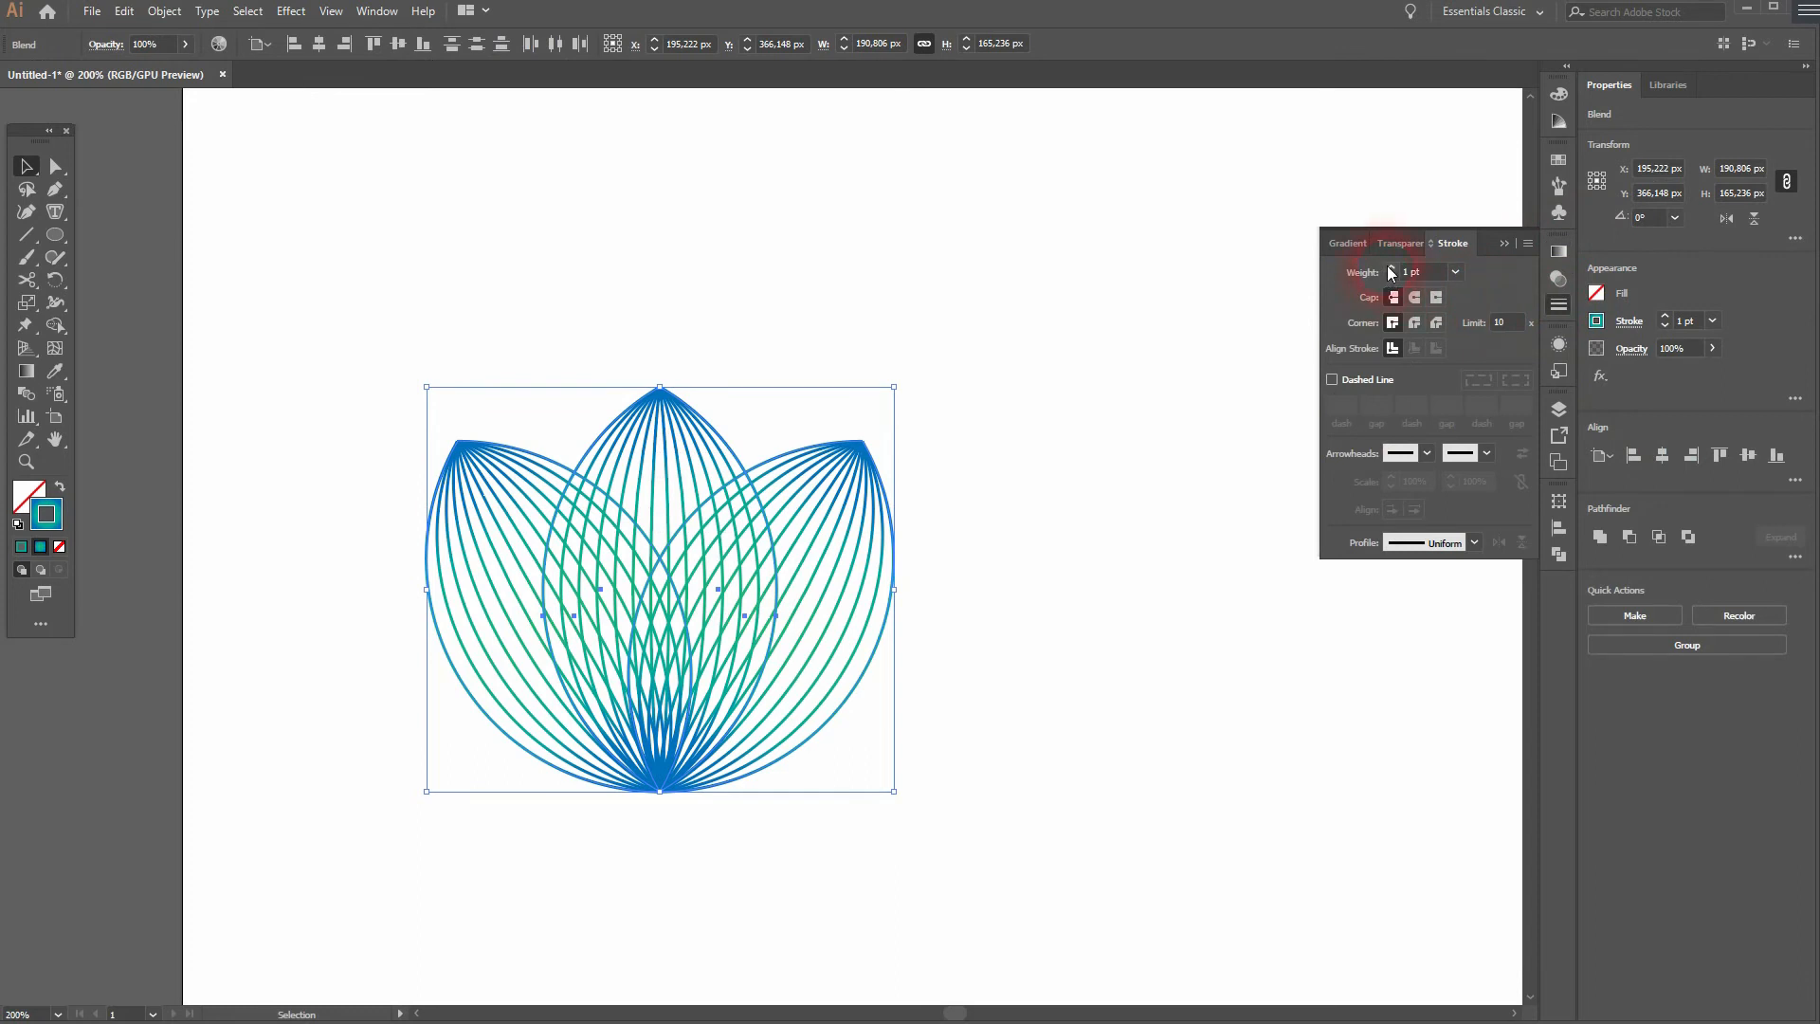
{"action": "left_click", "coordinate": [1391, 270]}
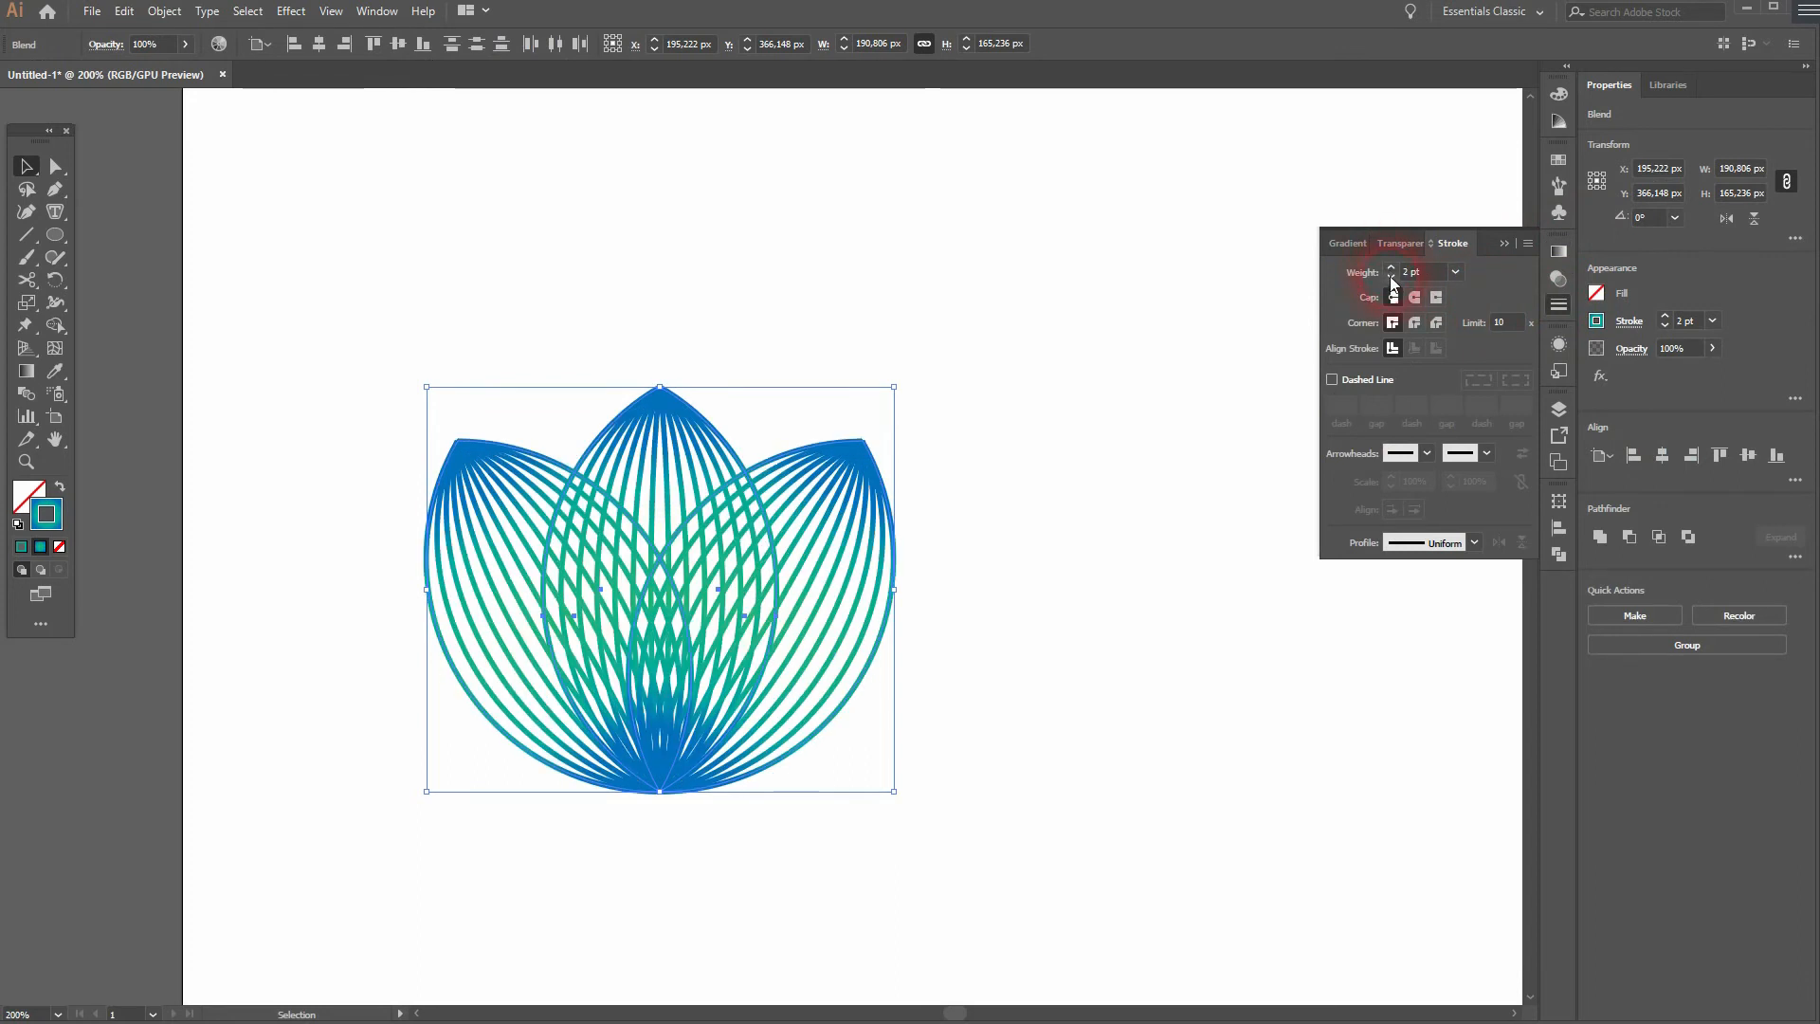
{"action": "left_click", "coordinate": [1391, 276]}
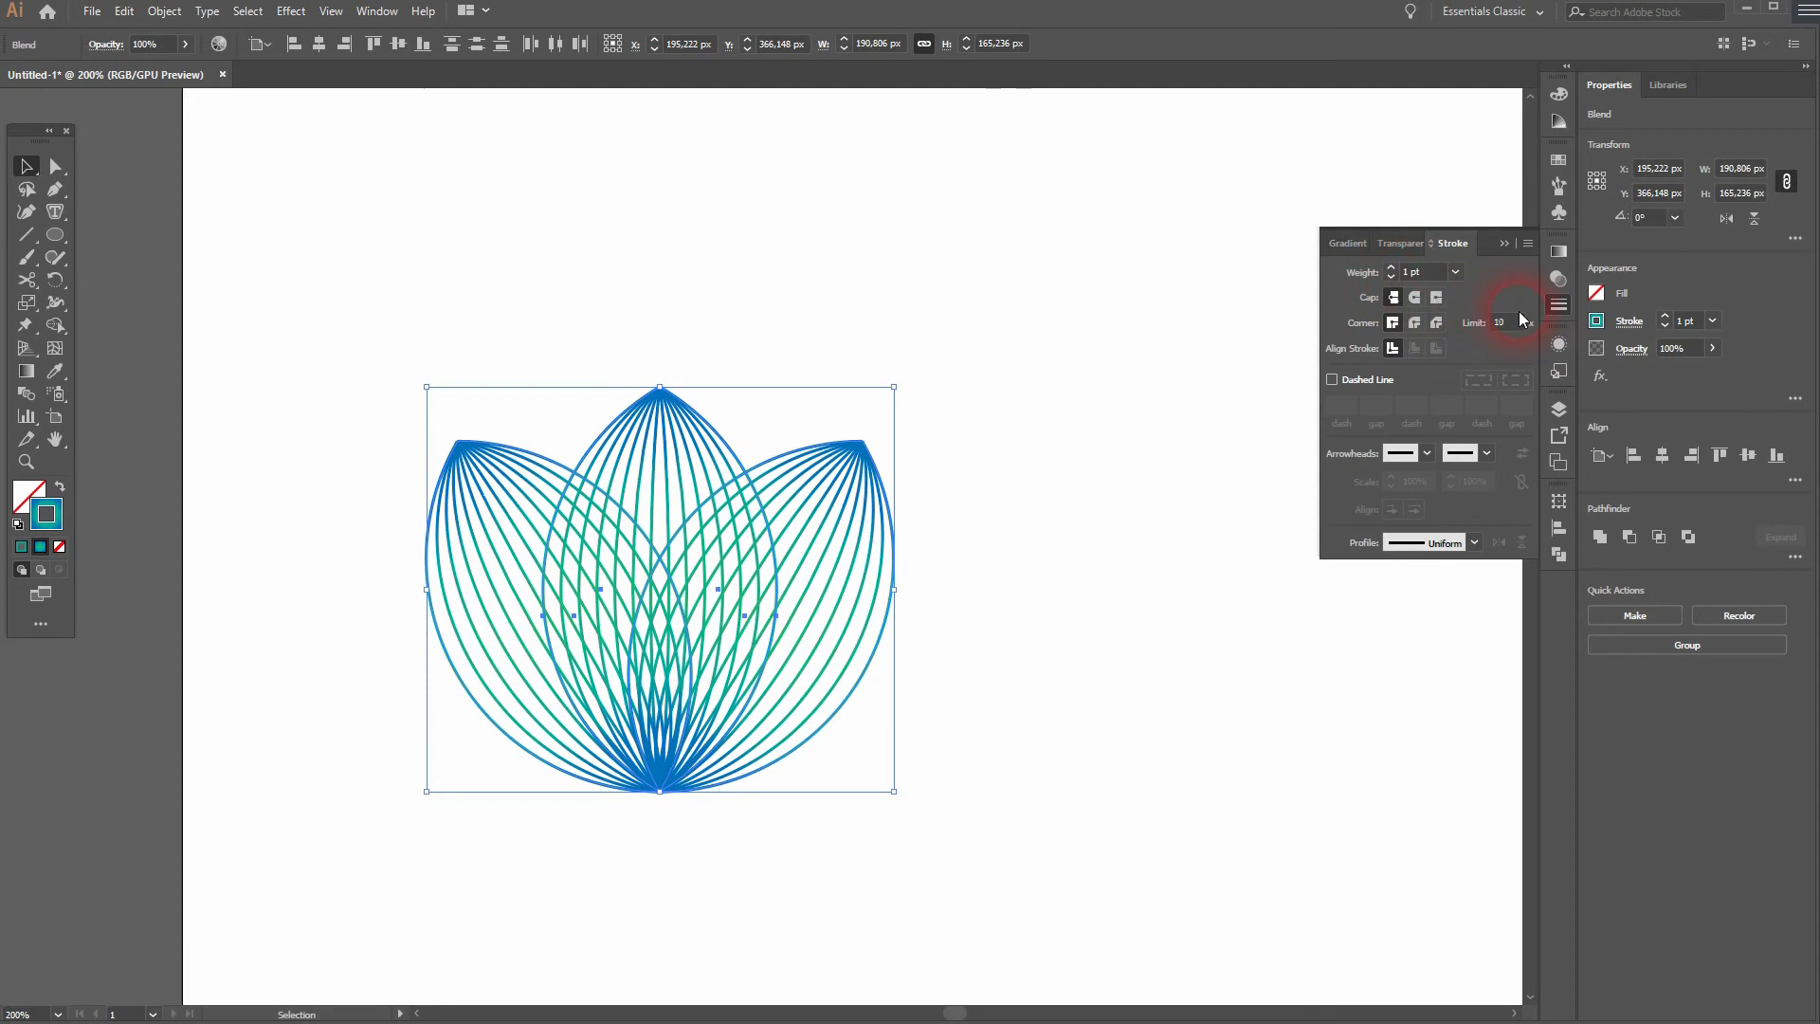
Step: Shift the middle stop of the three leaves' radial stroke gradient to about 87%
{"action": "left_click", "coordinate": [1559, 252]}
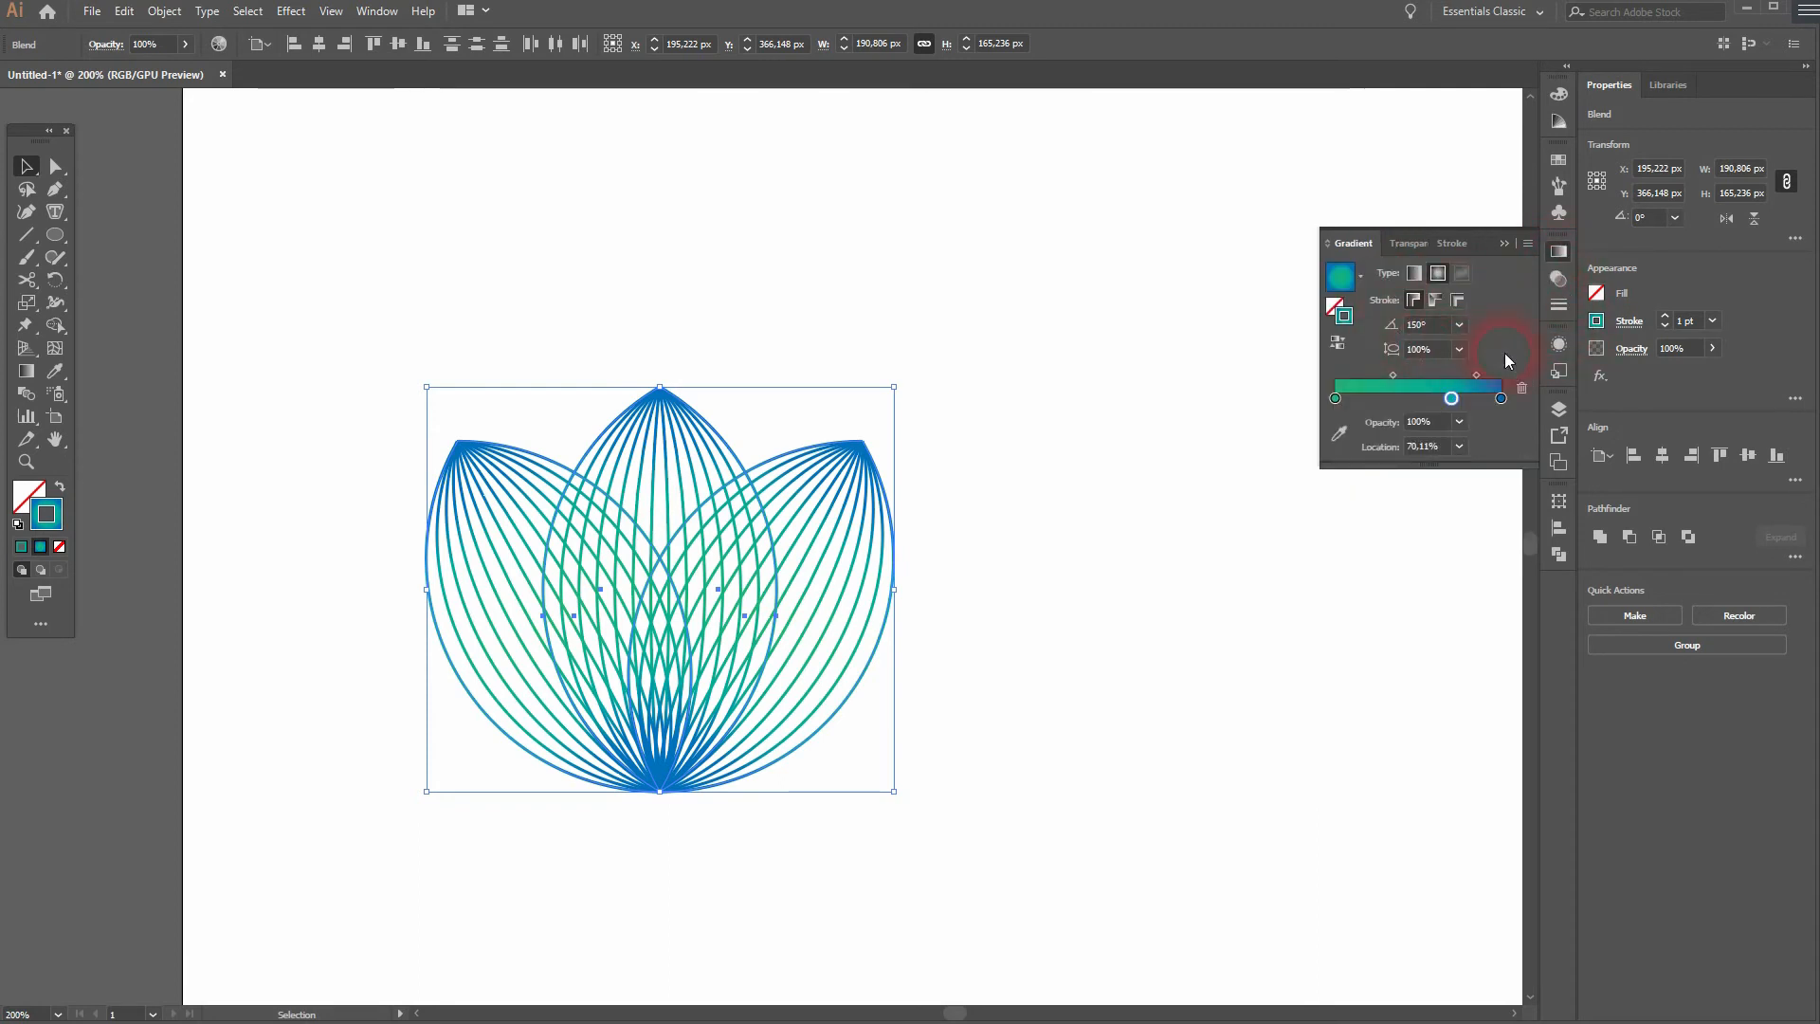
{"action": "mouse_move", "coordinate": [1455, 403]}
{"action": "left_mouse_down"}
{"action": "mouse_move", "coordinate": [1376, 402]}
{"action": "mouse_move", "coordinate": [1484, 404]}
{"action": "left_mouse_up"}
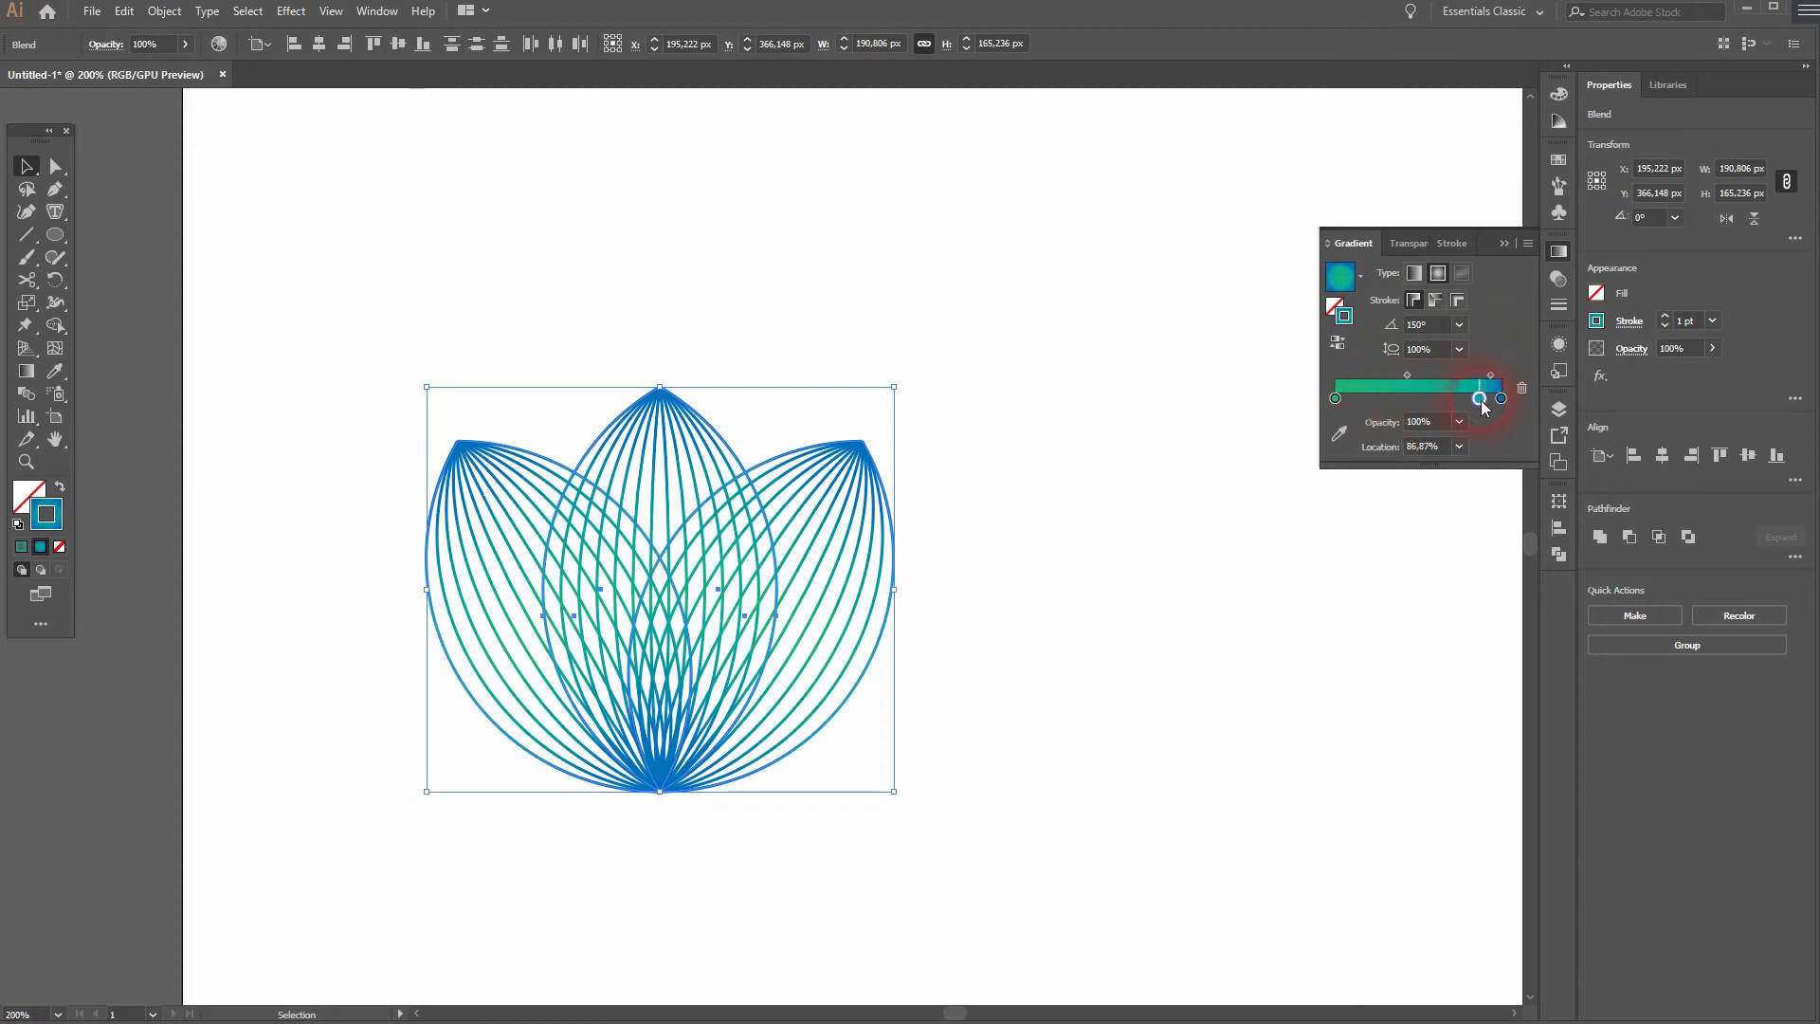
{"action": "left_click", "coordinate": [1437, 274]}
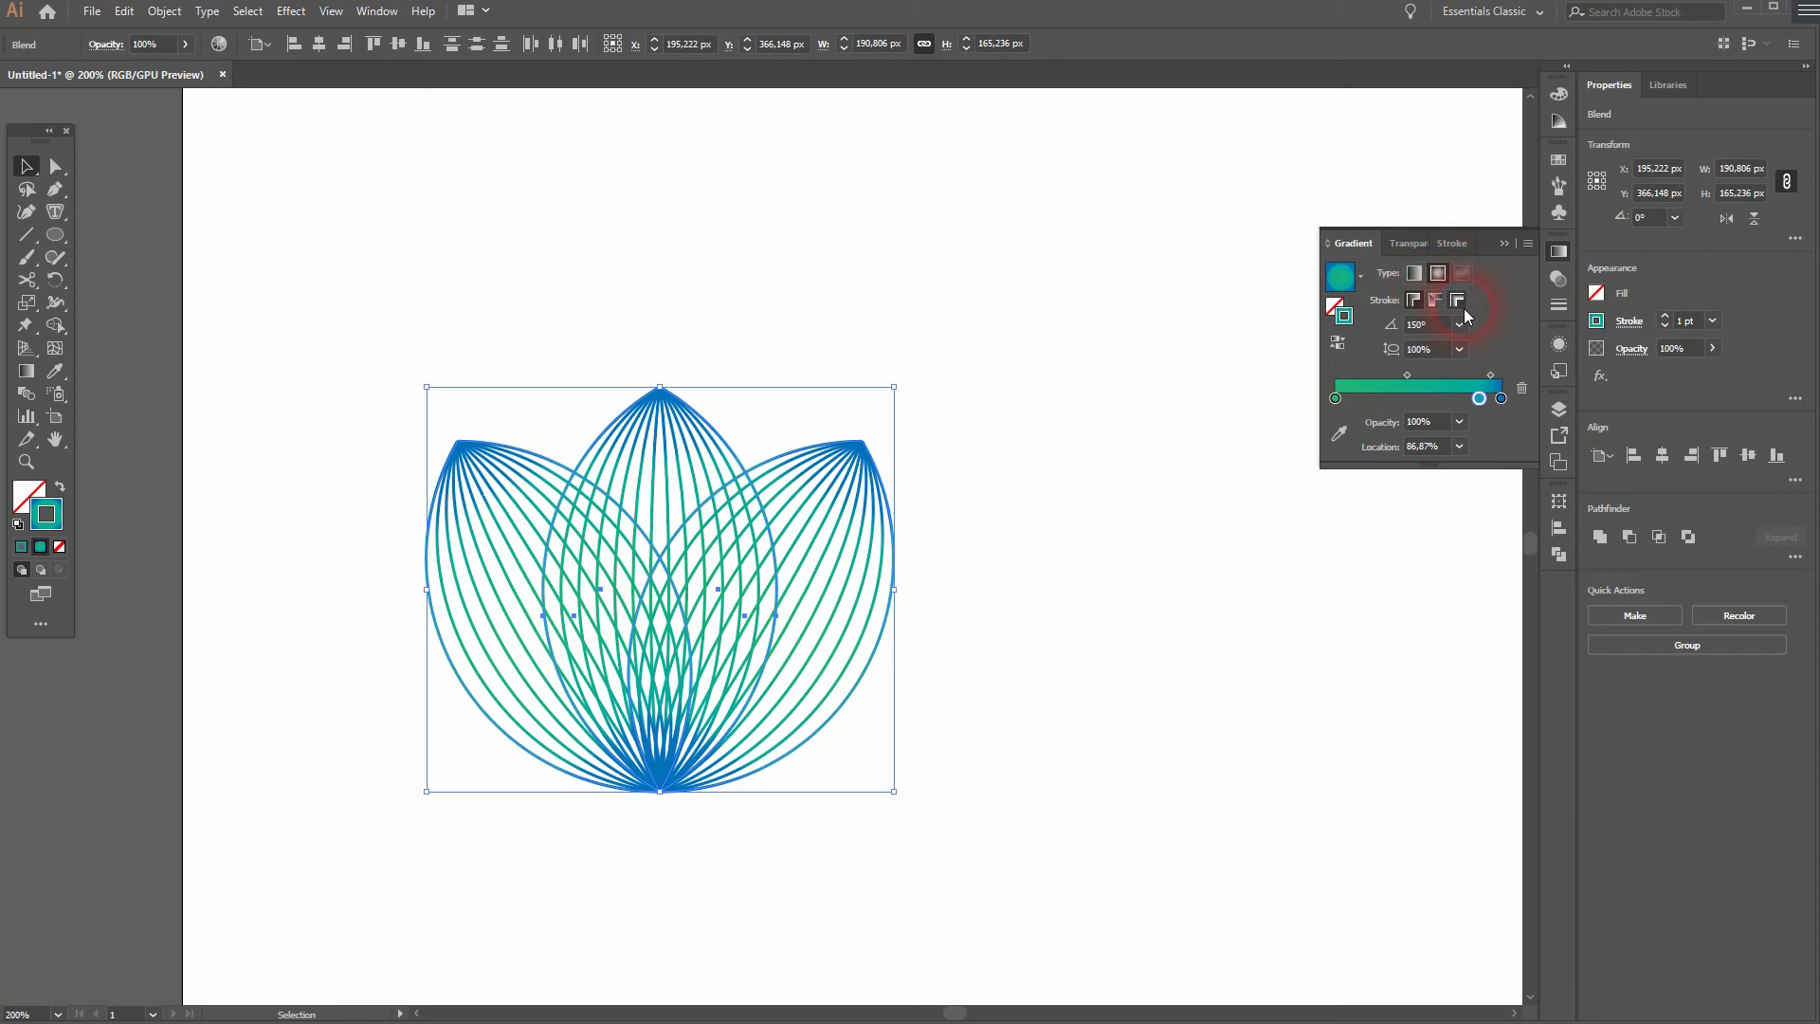
Step: Try applying the gradient along and across the strokes, and restore the within-stroke setting
{"action": "left_click", "coordinate": [1437, 300]}
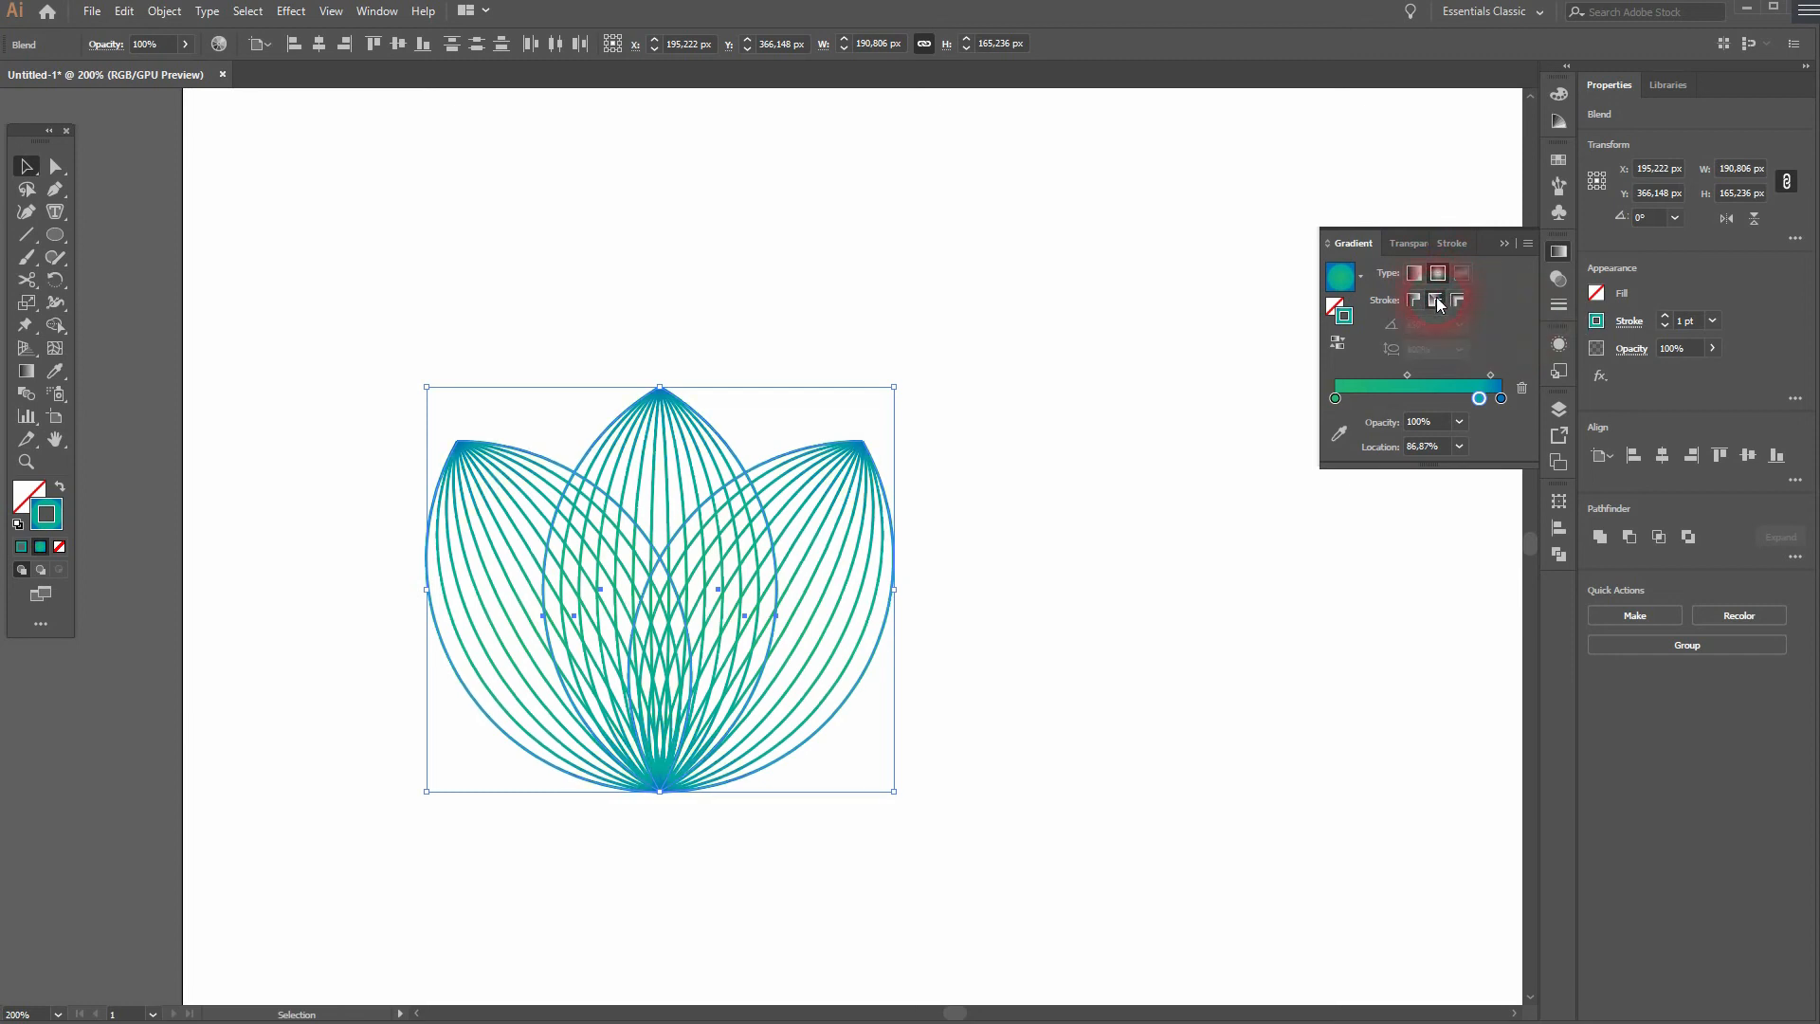
{"action": "left_click", "coordinate": [1458, 298]}
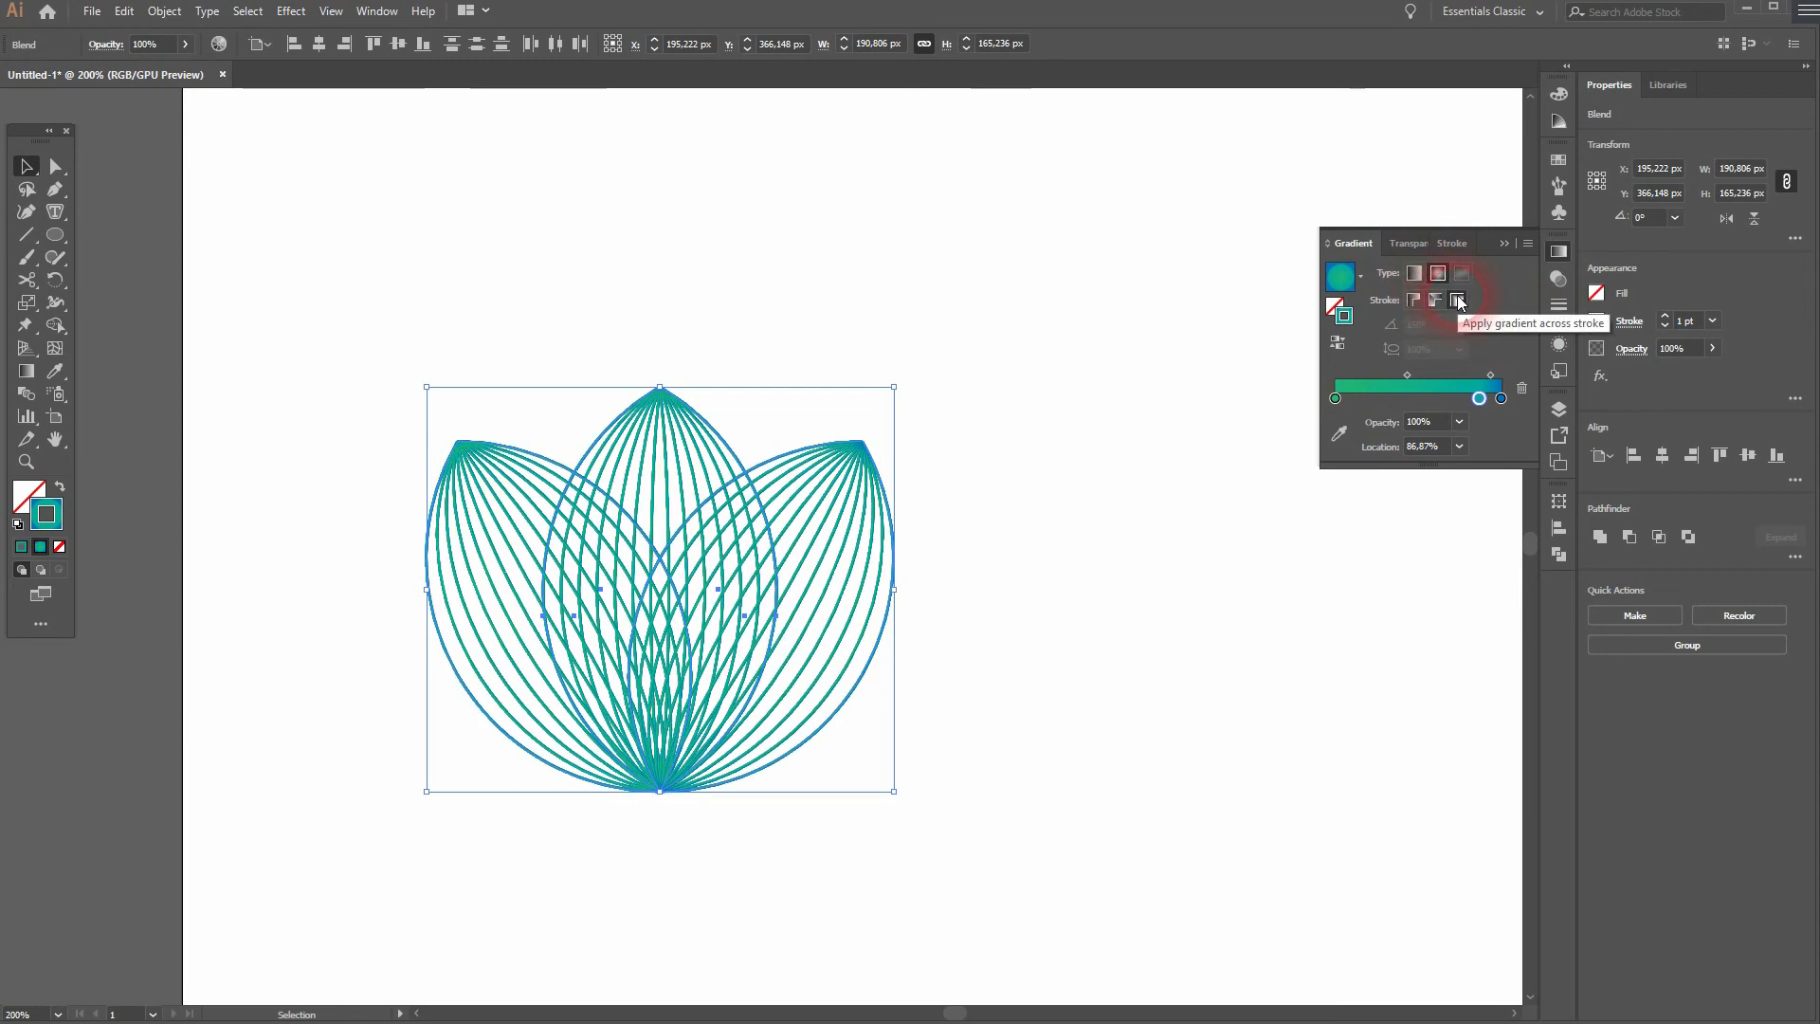
{"action": "left_click", "coordinate": [1414, 299]}
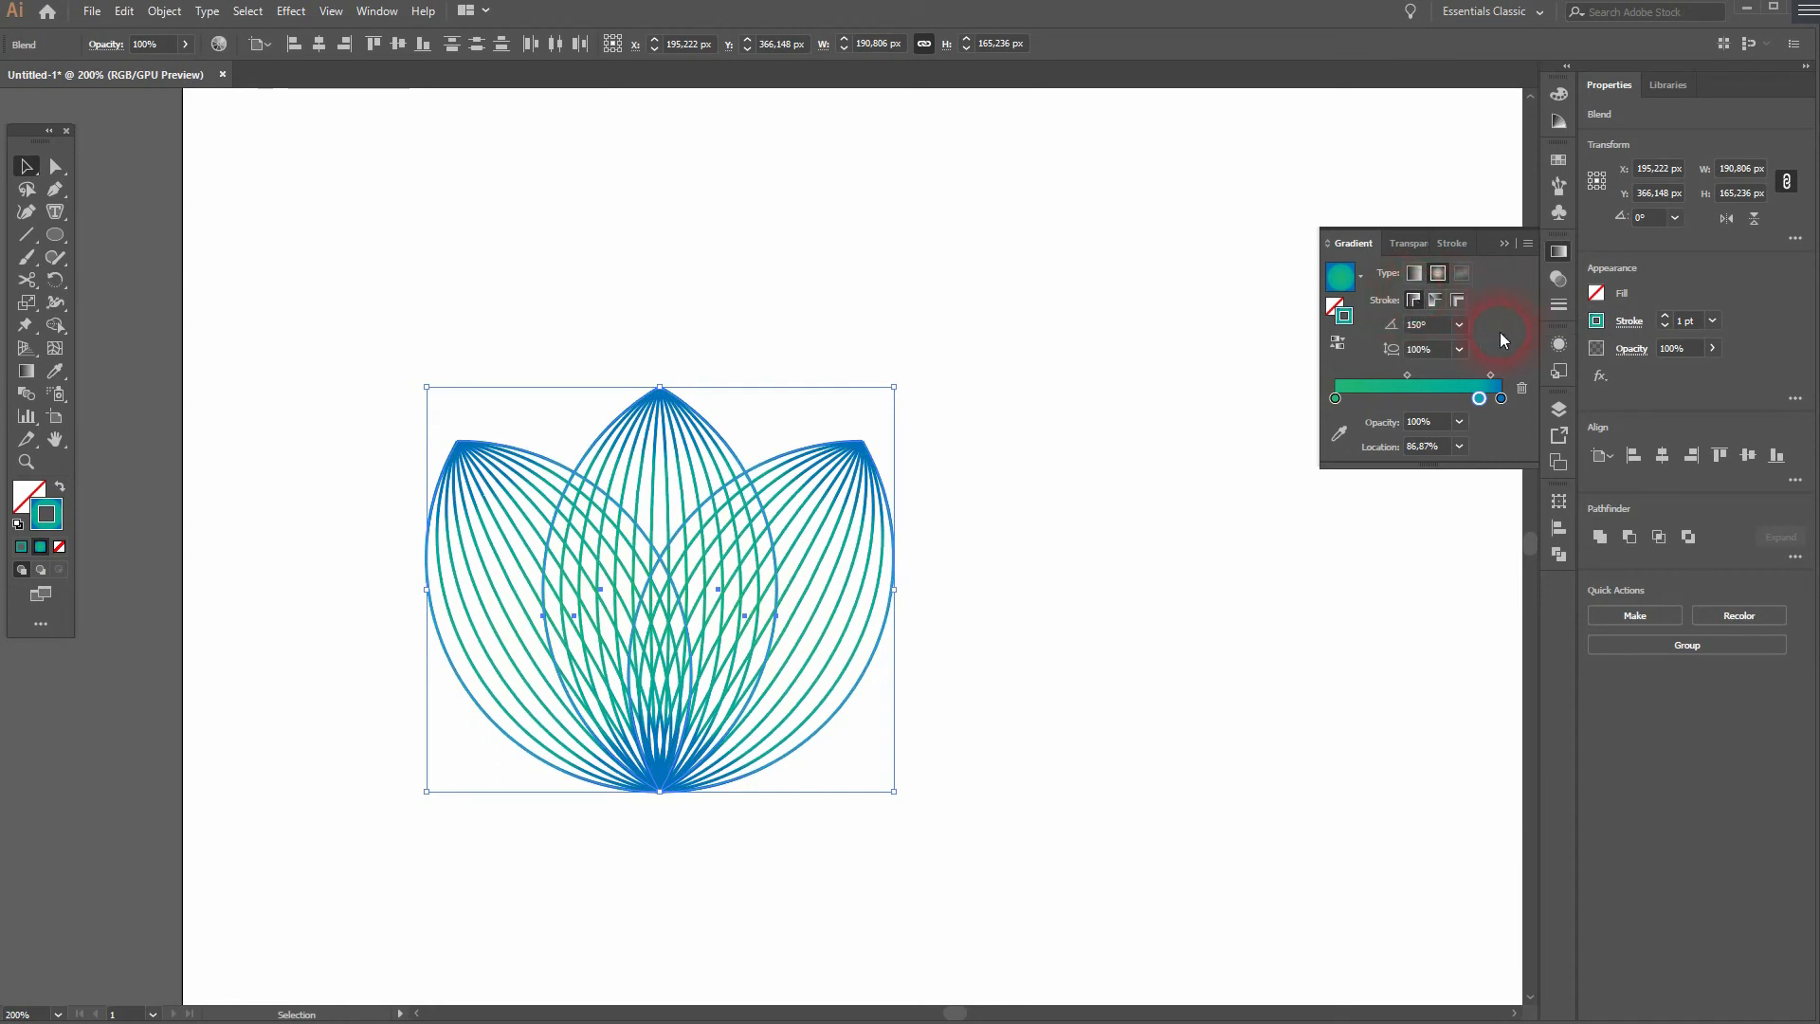
{"action": "left_click", "coordinate": [1504, 244]}
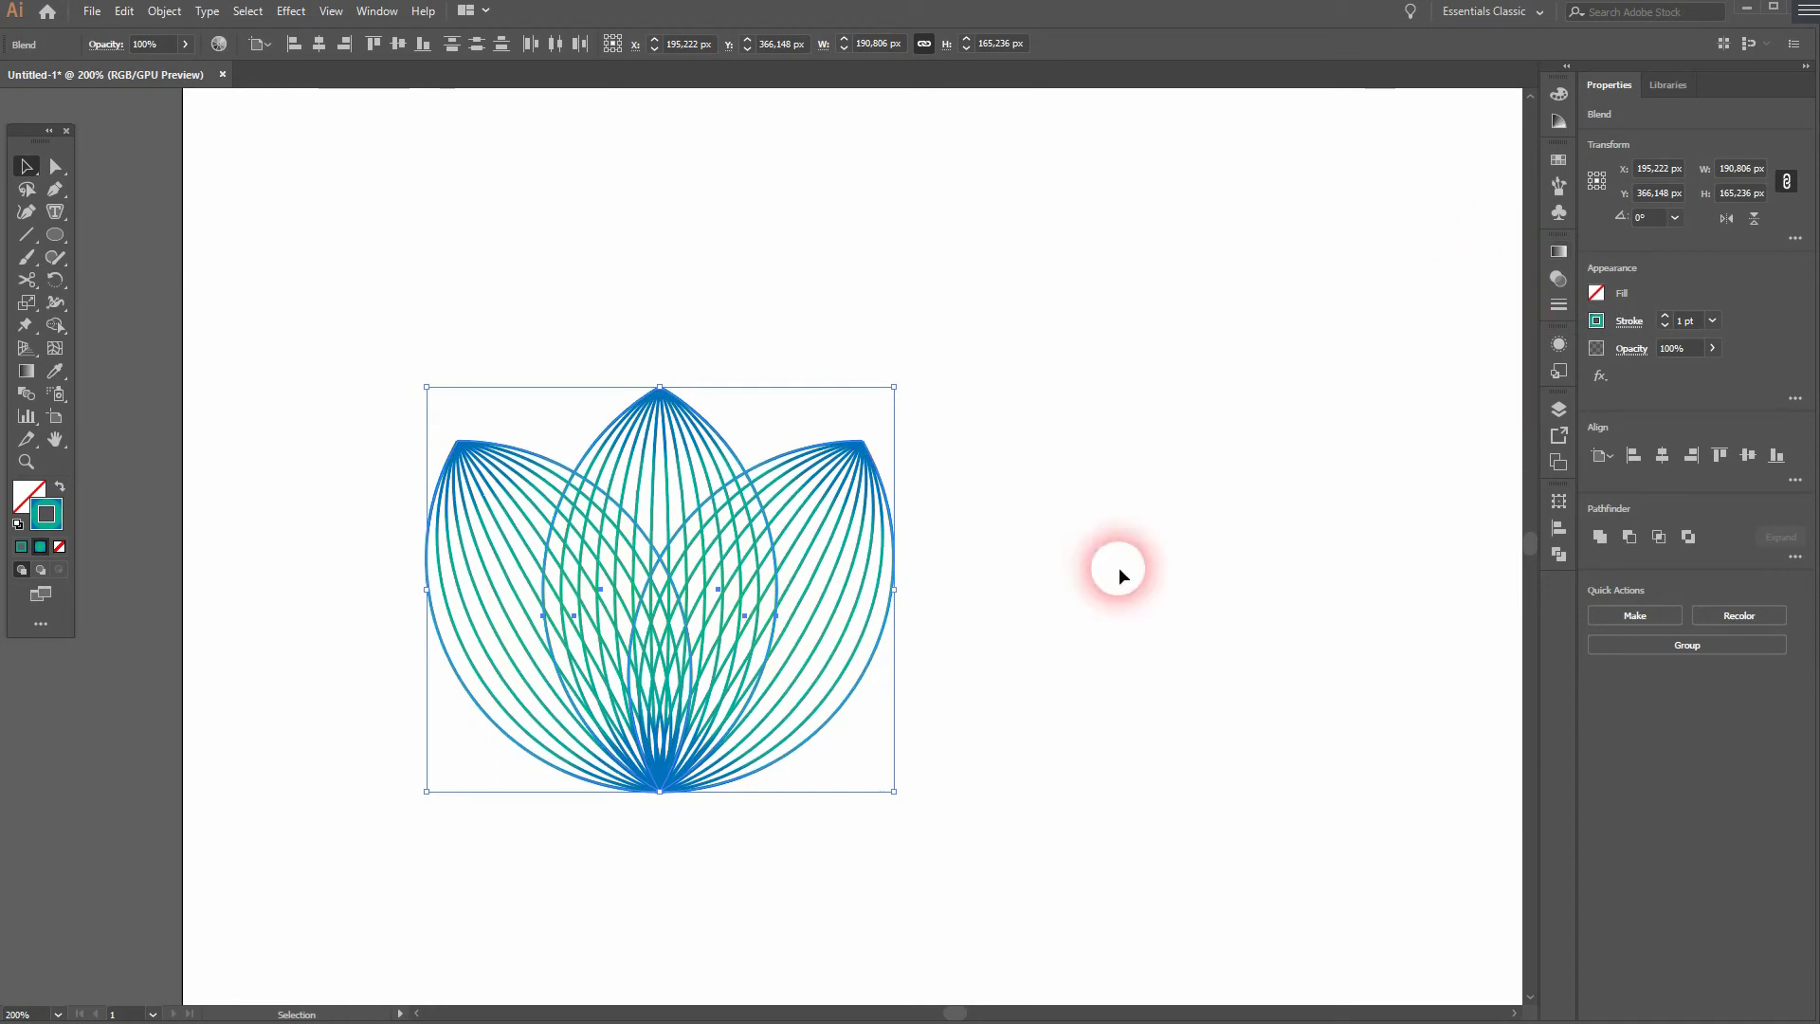
Step: Move the three leaves to about X 386 px, Y 340 px and group them
{"action": "left_click_drag", "start_coordinate": [664, 765], "coordinate": [1151, 732]}
{"action": "left_click_drag", "start_coordinate": [1261, 859], "coordinate": [858, 843]}
{"action": "right_click", "coordinate": [758, 639]}
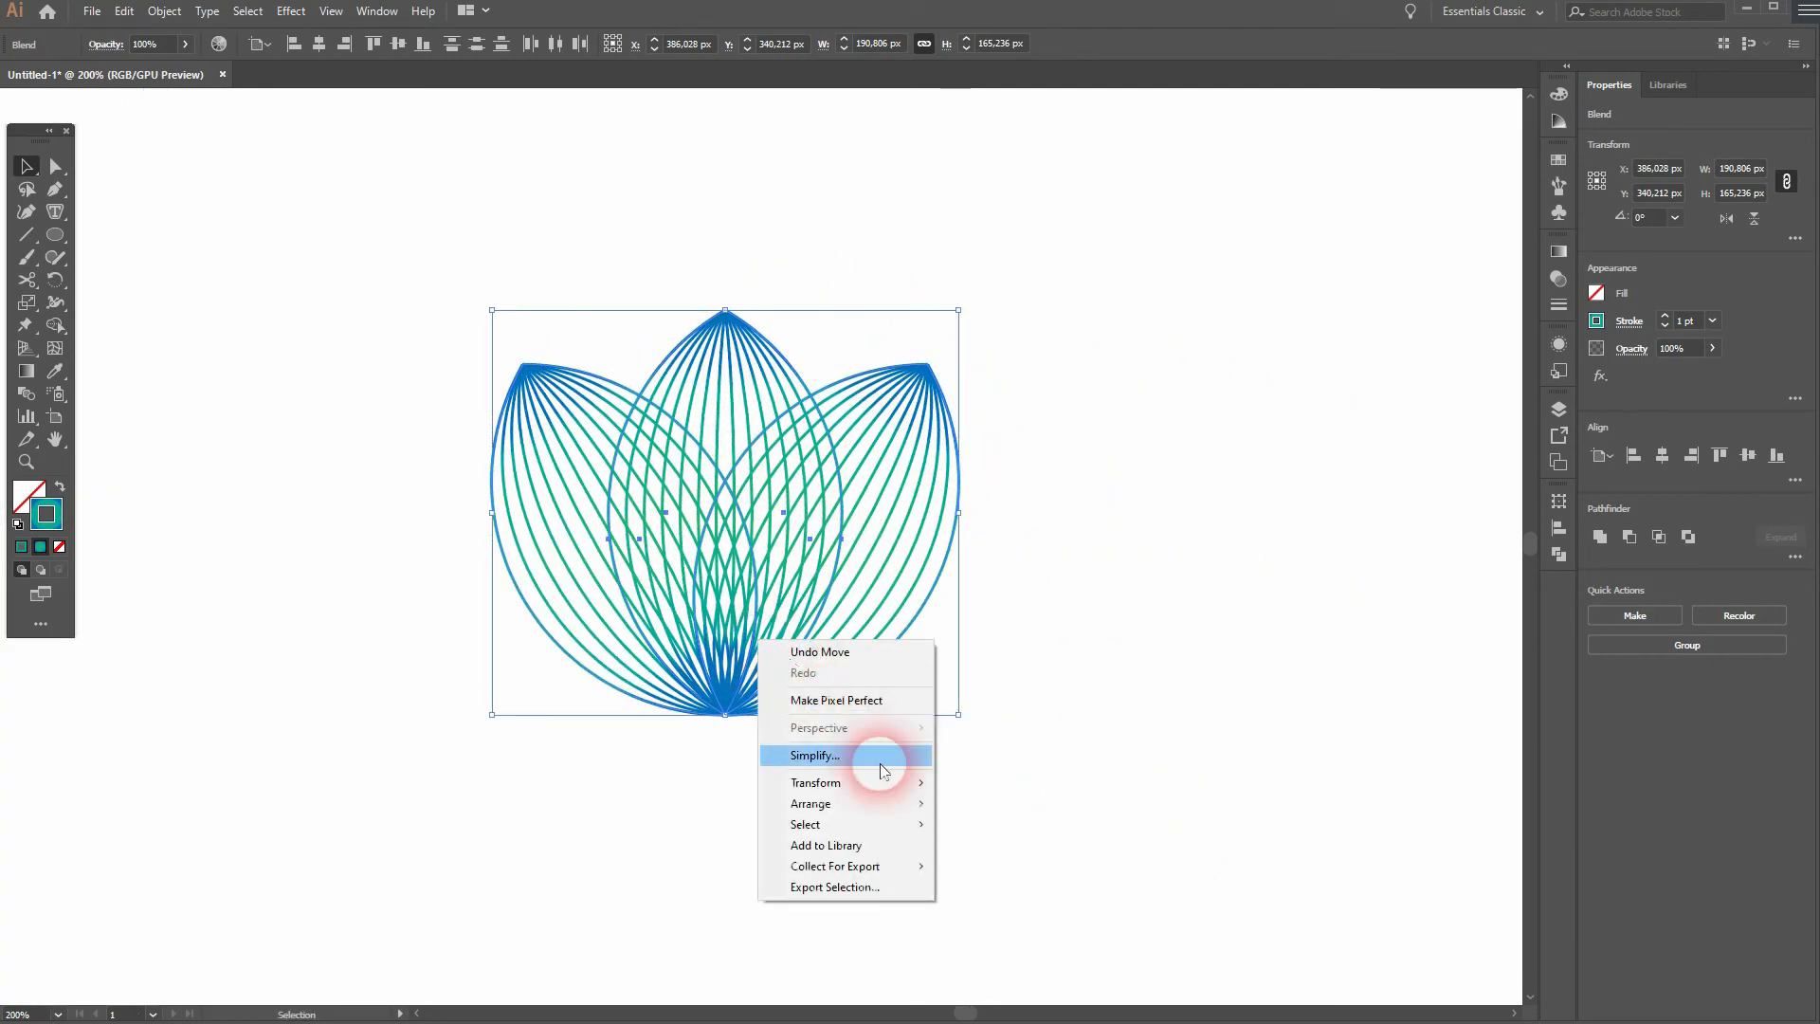
{"action": "left_click", "coordinate": [1096, 641]}
{"action": "left_click_drag", "start_coordinate": [452, 762], "coordinate": [1083, 375]}
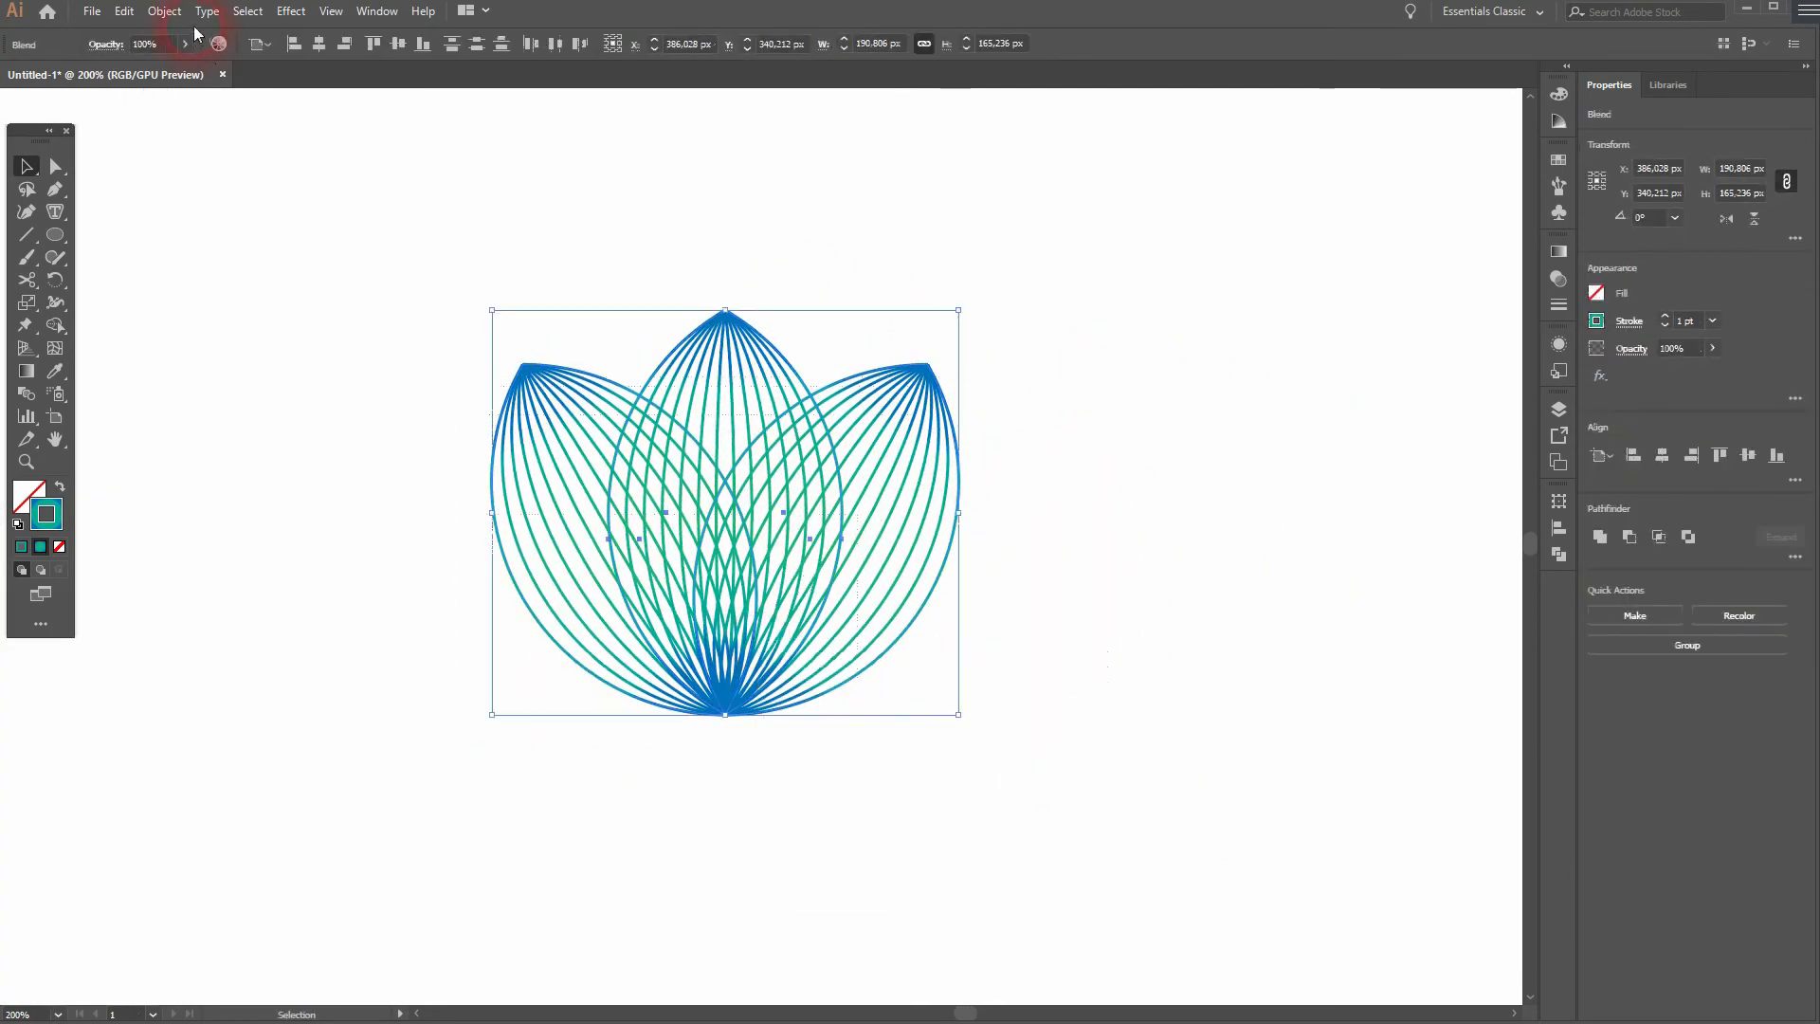
{"action": "left_click", "coordinate": [164, 10]}
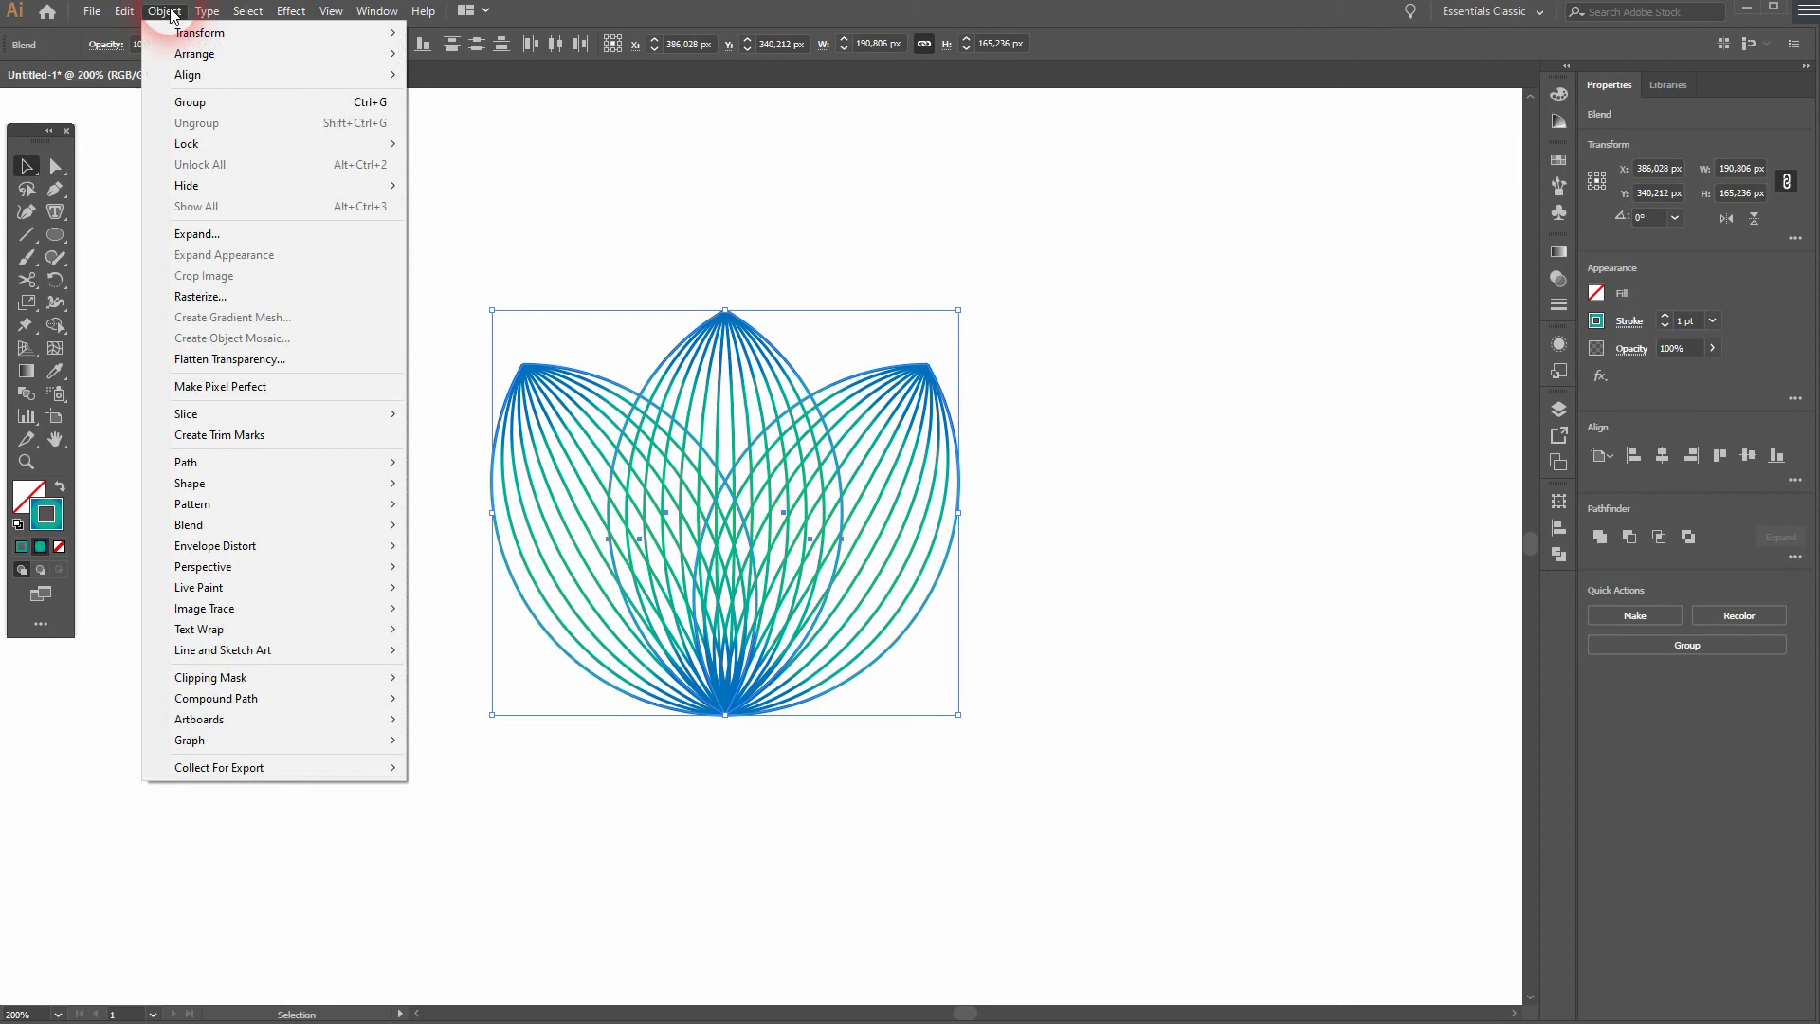
{"action": "left_click", "coordinate": [211, 102]}
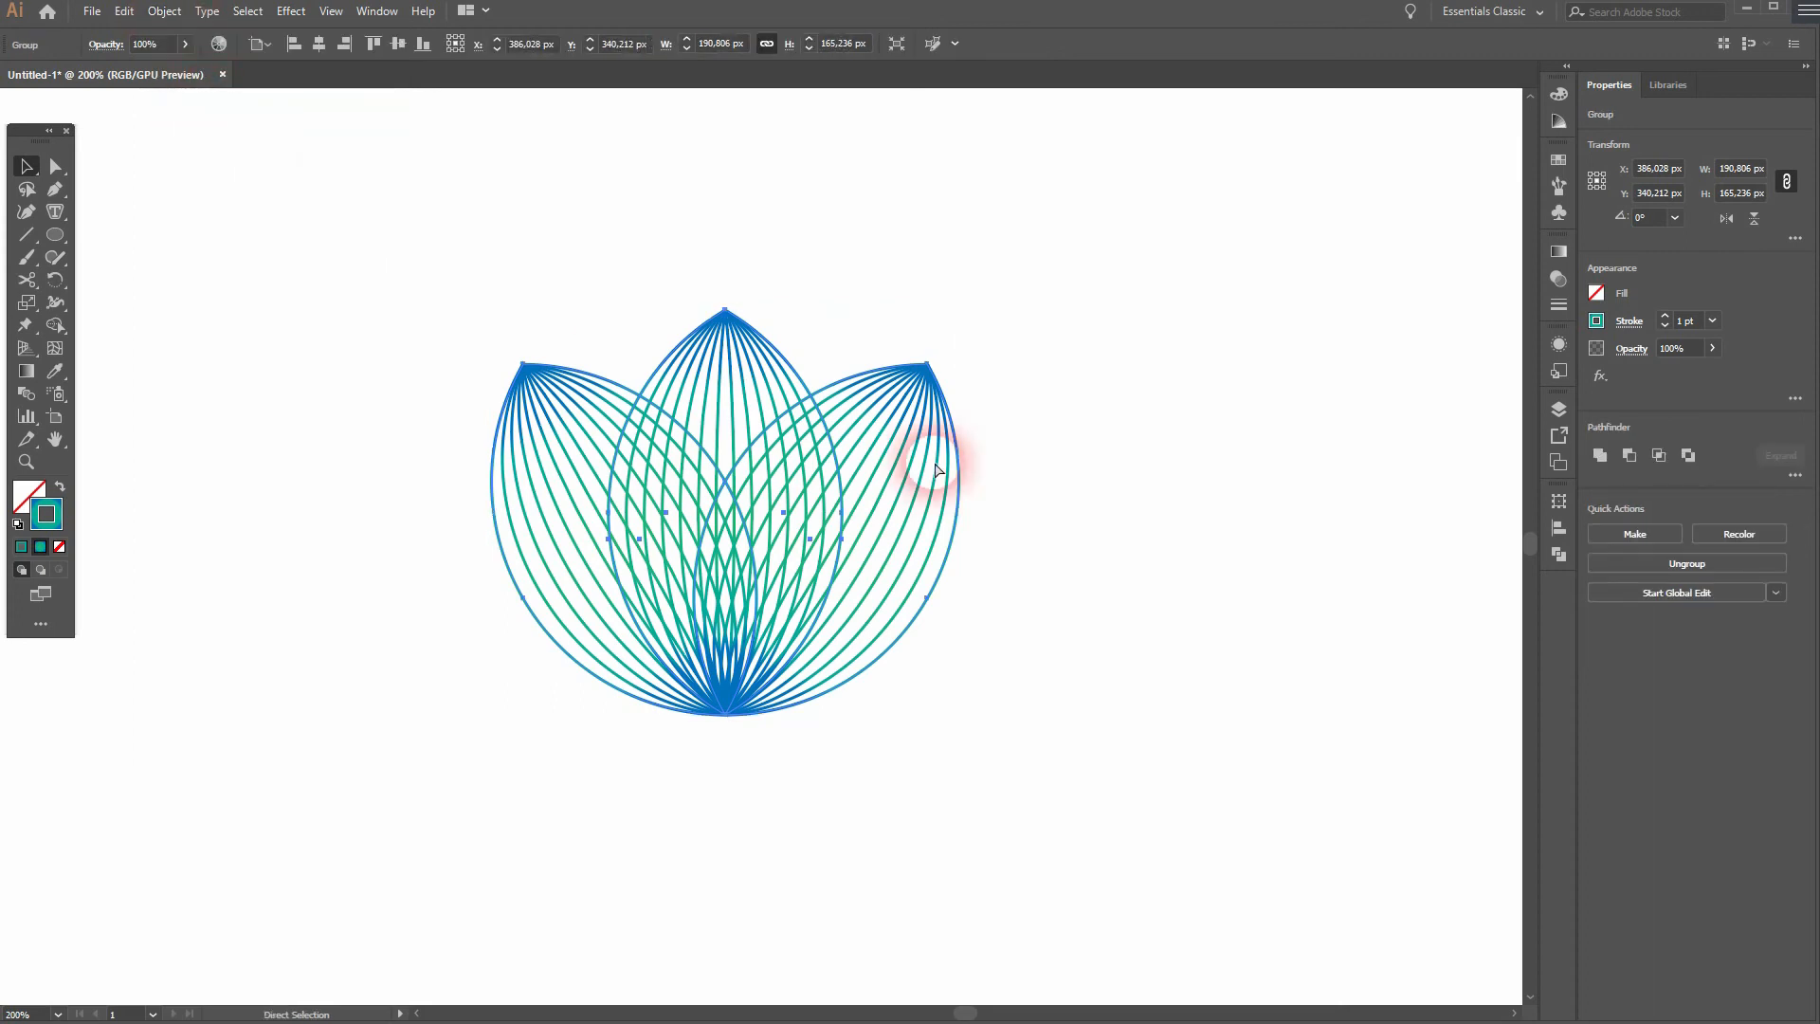
{"action": "key", "text": "ctrl+0"}
{"action": "left_click", "coordinate": [546, 652]}
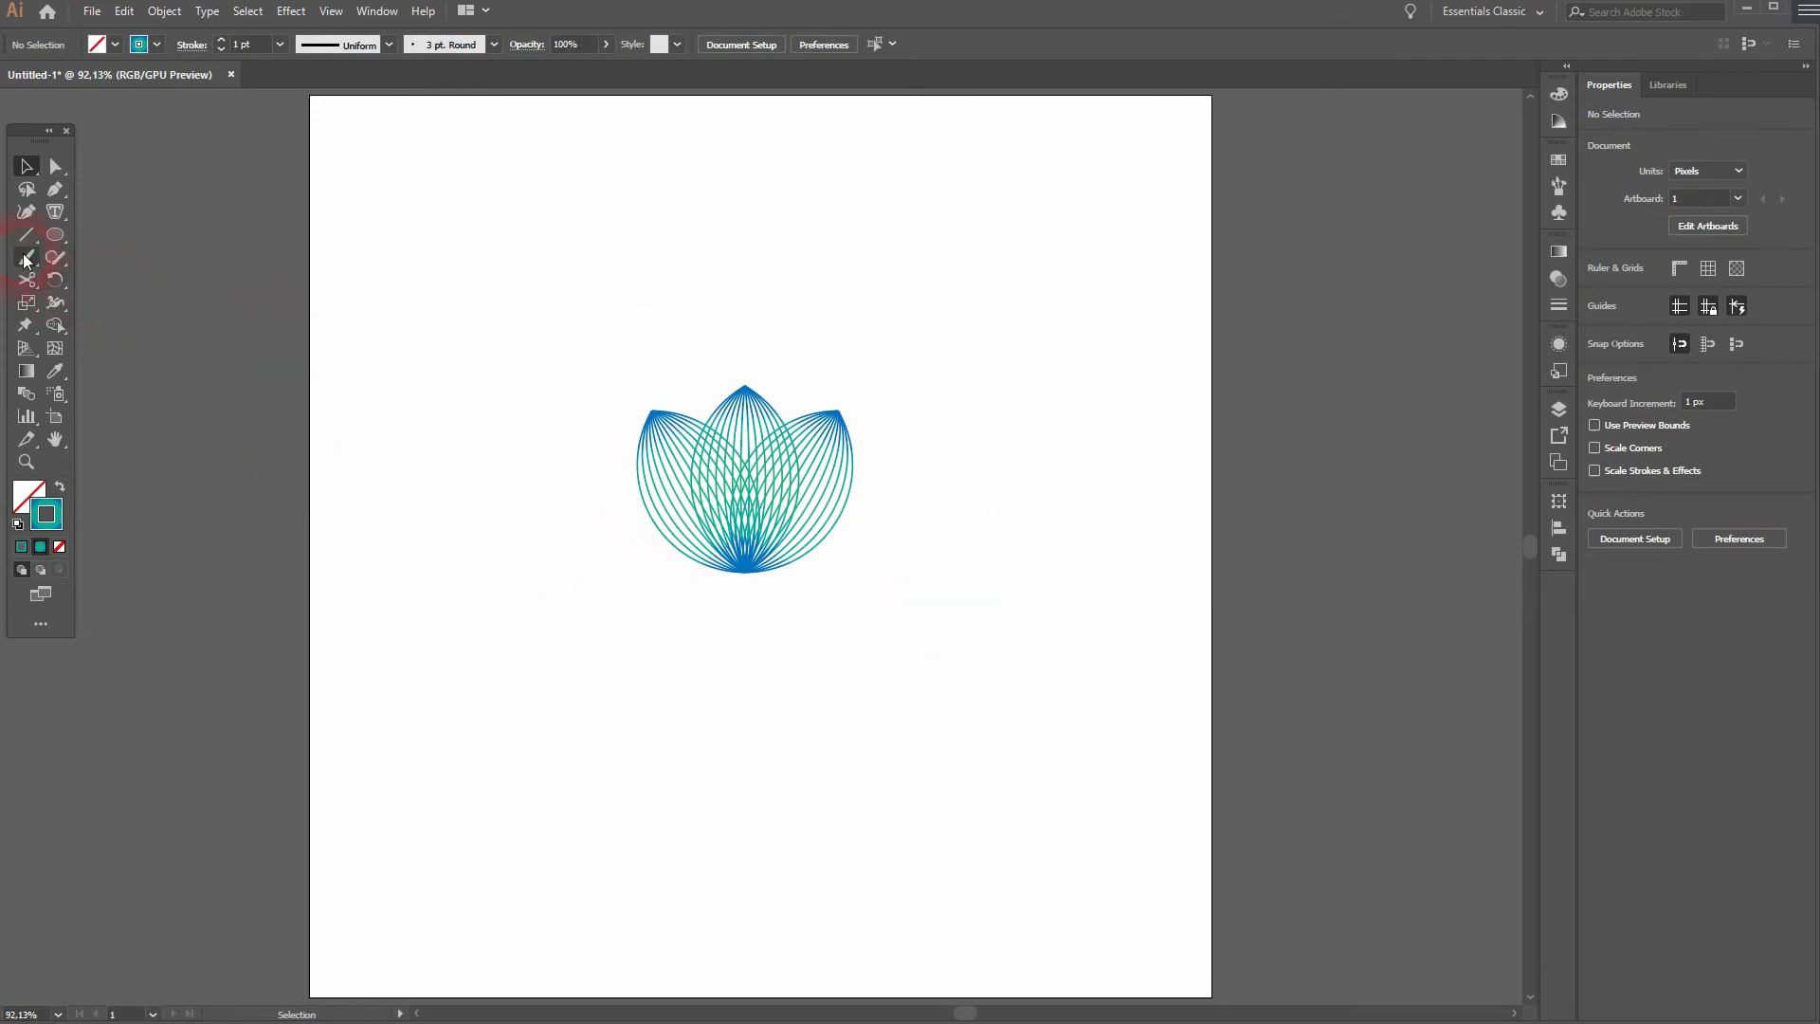
Step: Add the text "COMPANY" below the flower symbol
{"action": "right_click", "coordinate": [53, 214]}
{"action": "left_click", "coordinate": [157, 347]}
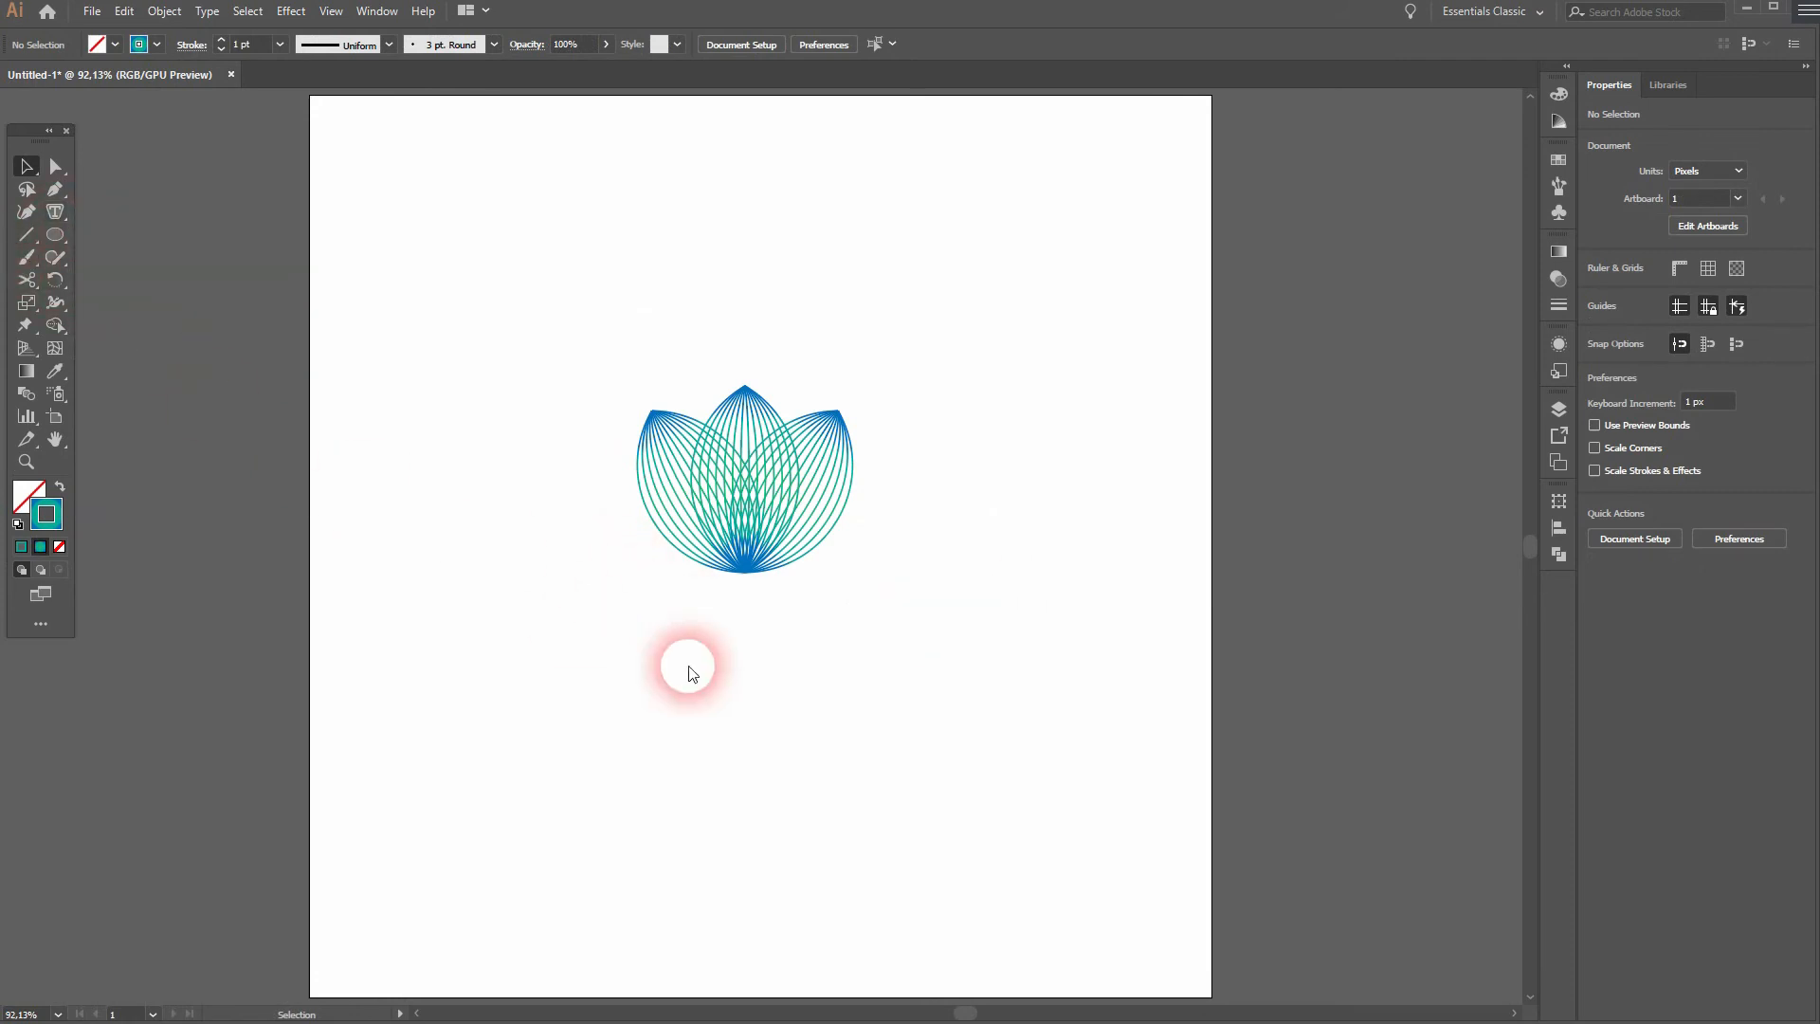
{"action": "left_click", "coordinate": [631, 638]}
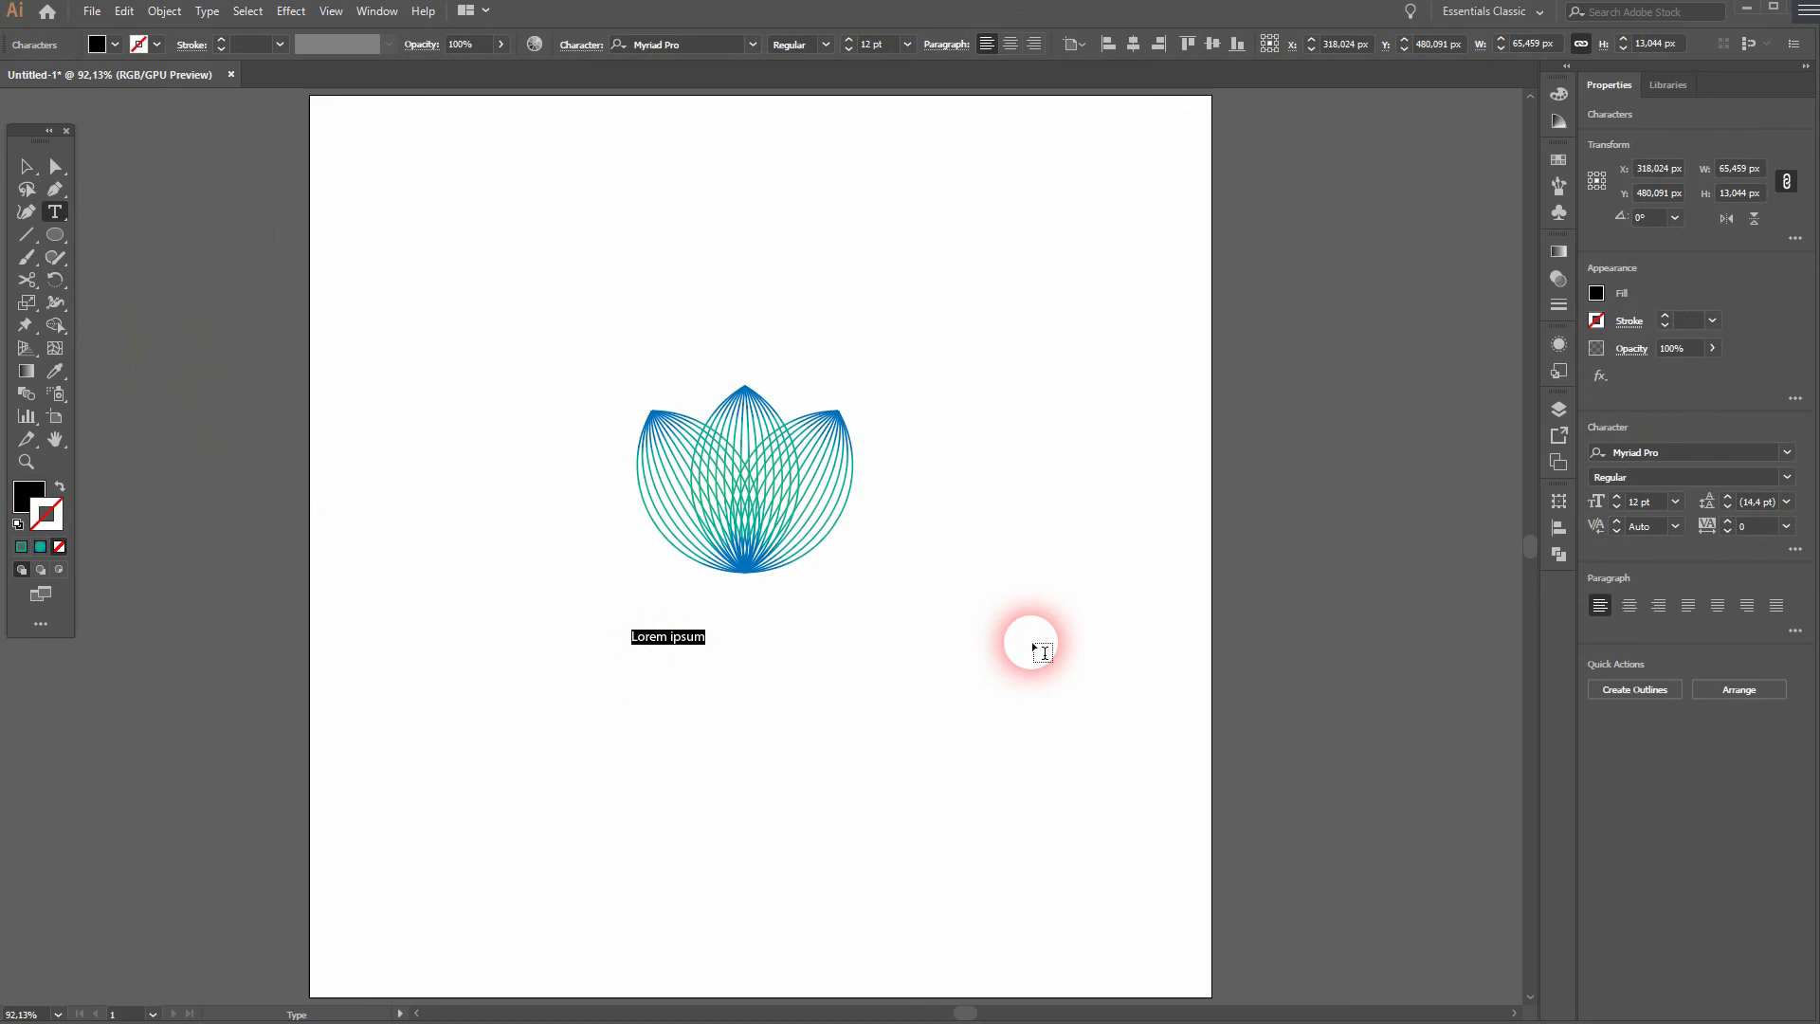
{"action": "type", "text": "COMPANY"}
{"action": "left_click", "coordinate": [25, 166]}
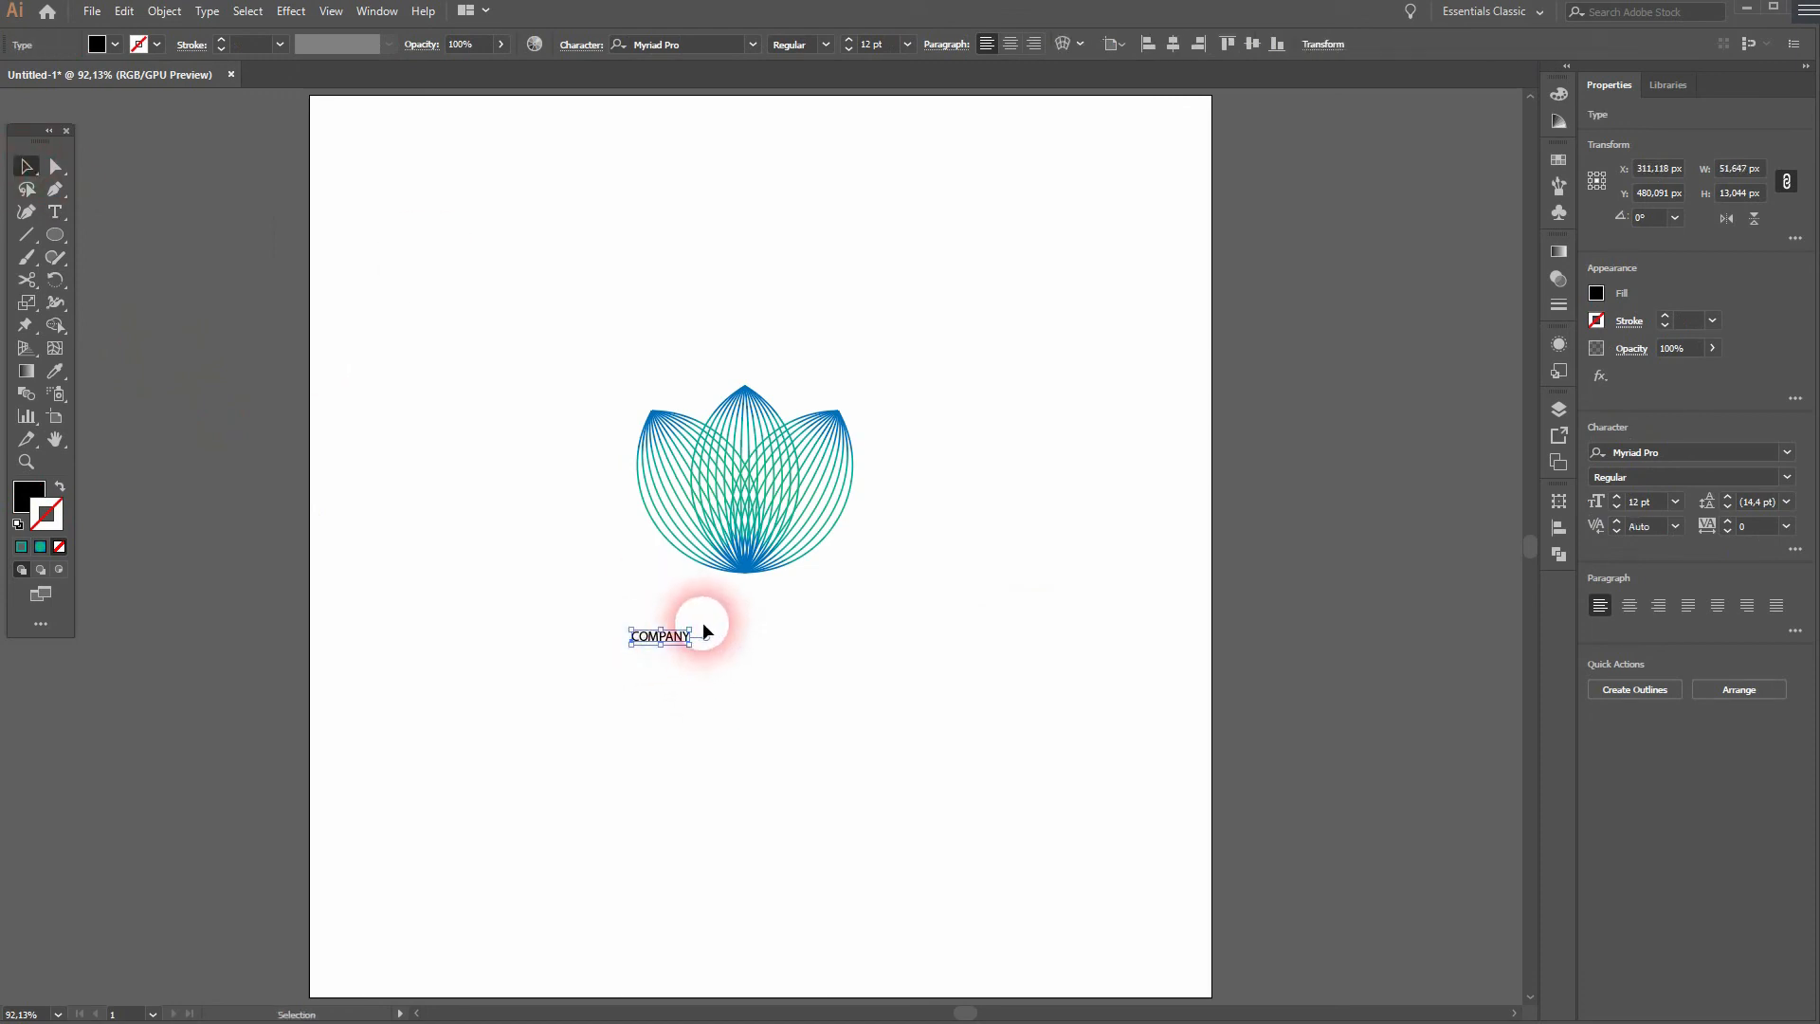
Step: Enlarge the COMPANY text to about 42.6 pt, nearly the width of the flower symbol
{"action": "scroll", "coordinate": [699, 629], "scroll_direction": "up", "scroll_amount": 5}
{"action": "left_click_drag", "start_coordinate": [769, 661], "coordinate": [1398, 635]}
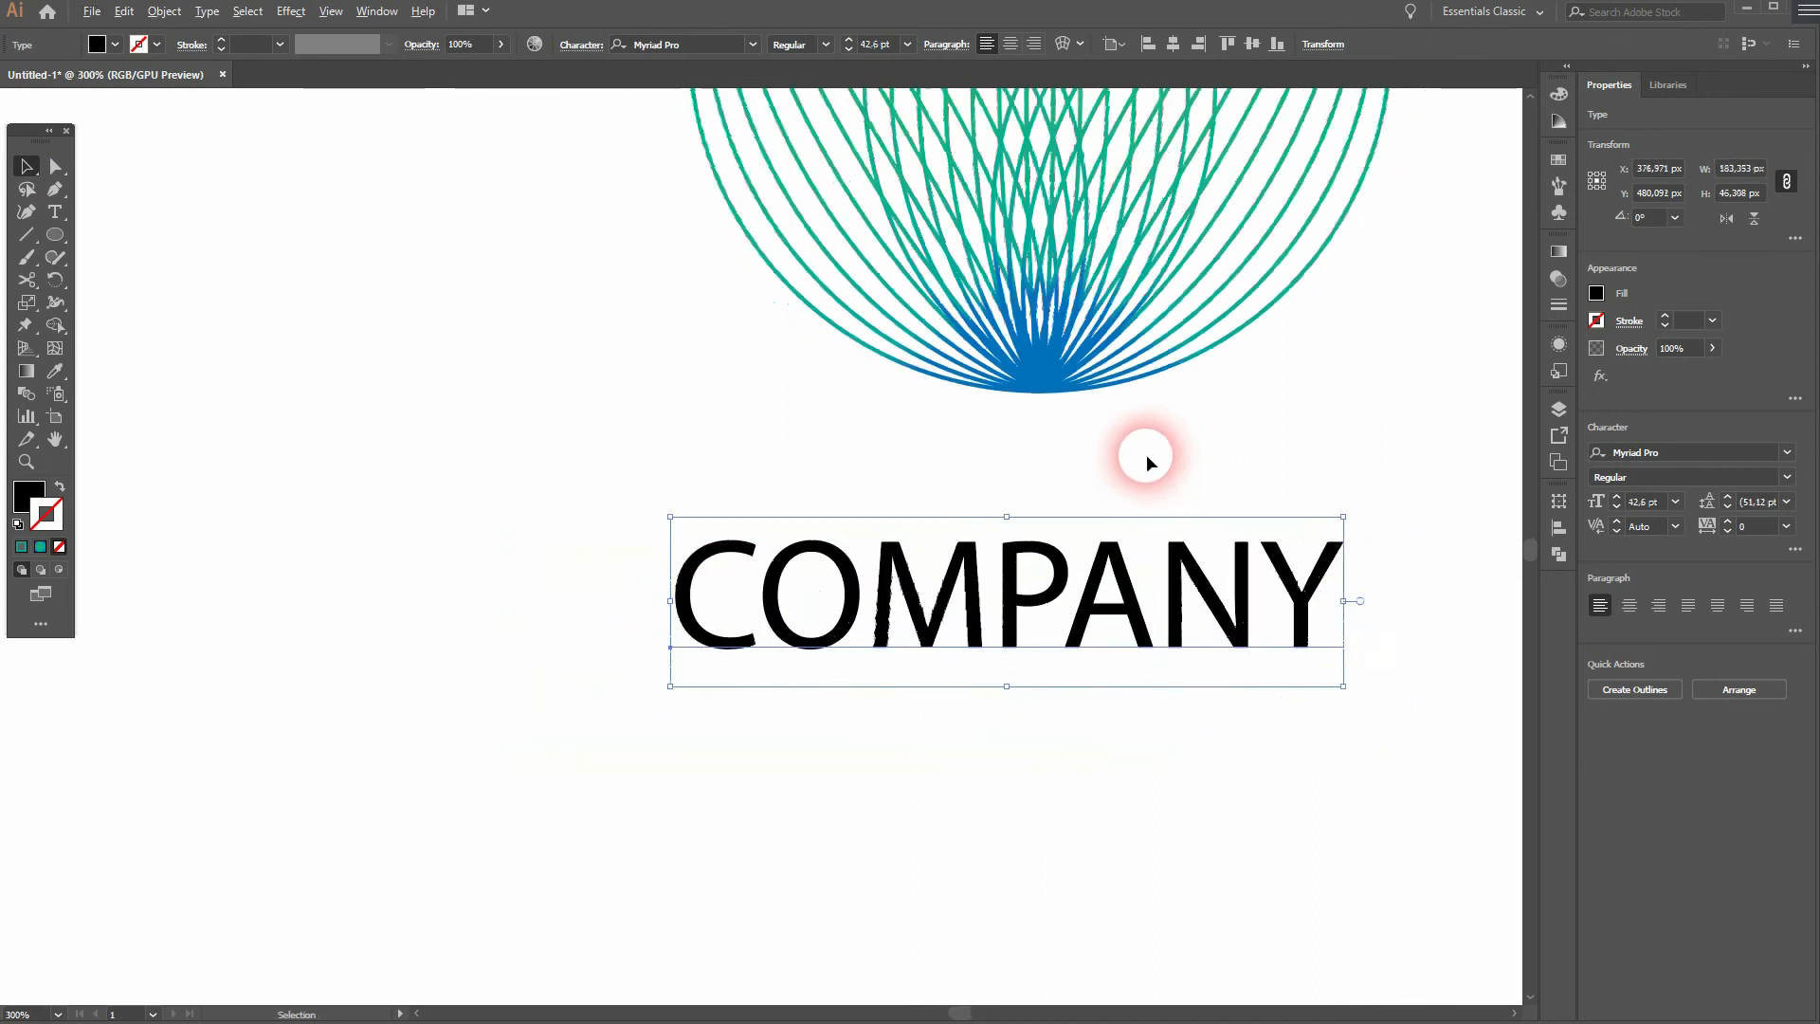
{"action": "scroll", "coordinate": [1320, 402], "scroll_direction": "down", "scroll_amount": 5}
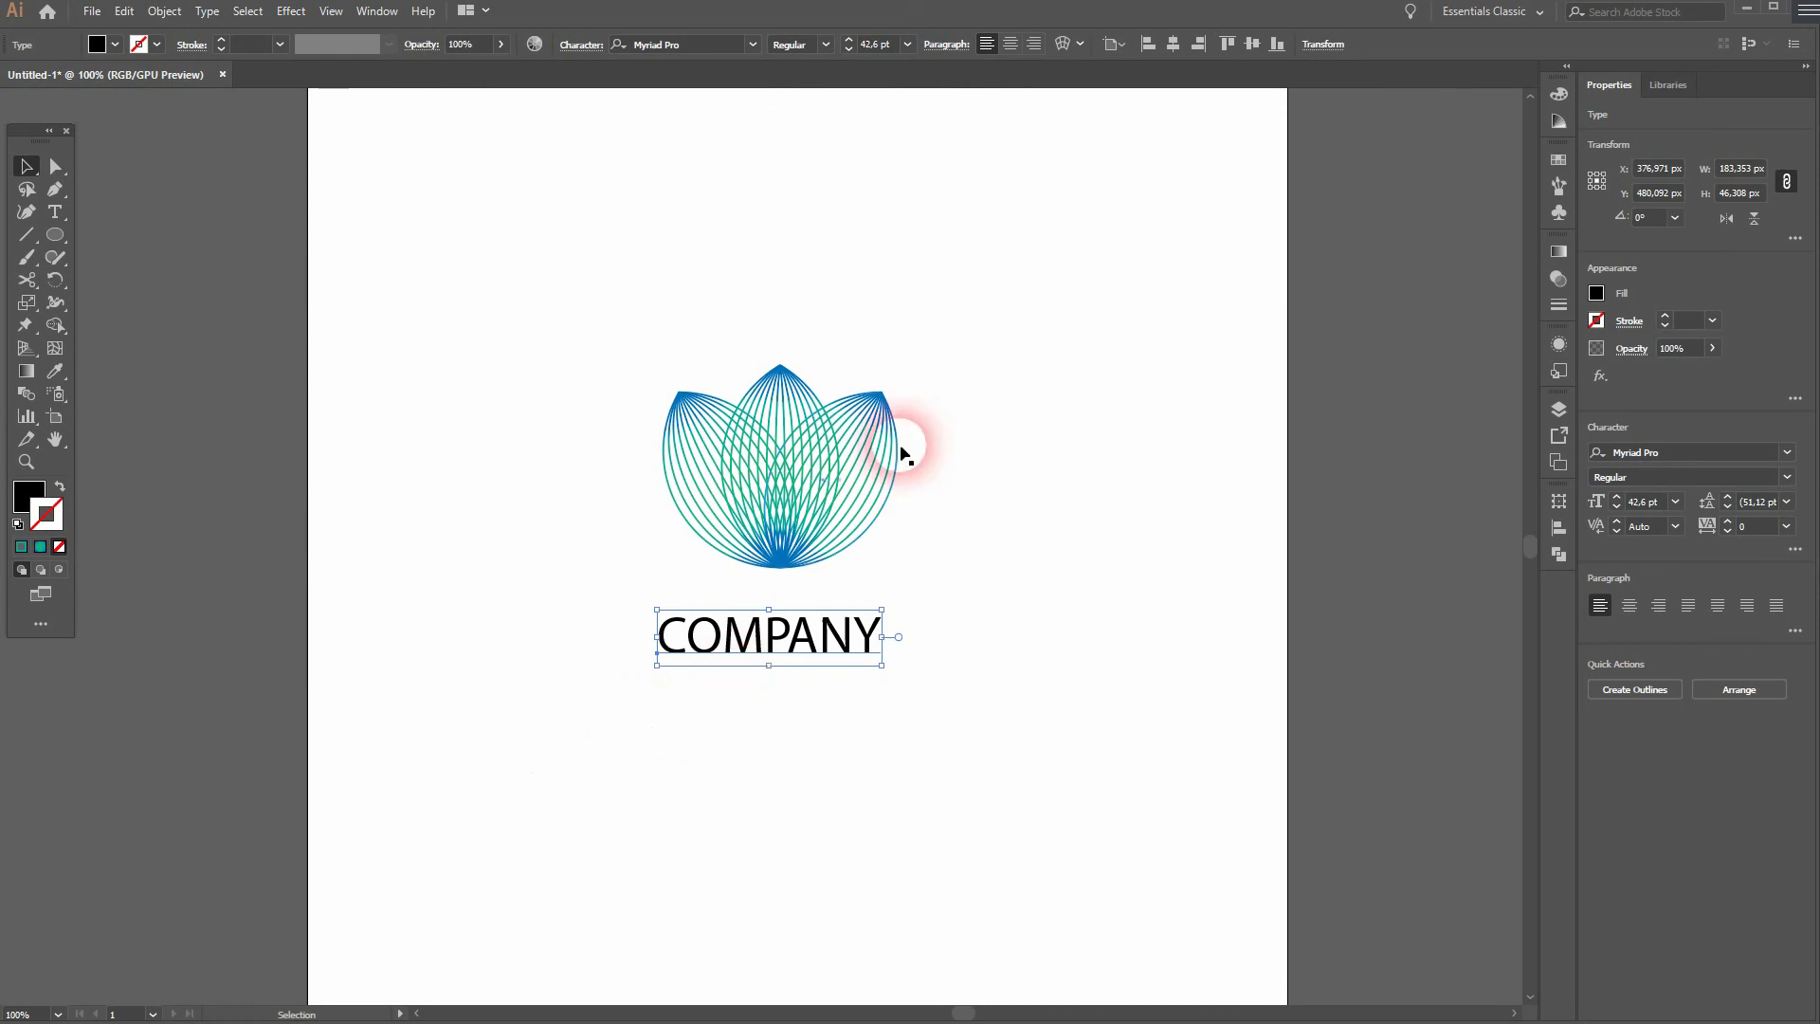
Step: Center the flower symbol and the COMPANY text horizontally on the artboard
{"action": "left_click_drag", "start_coordinate": [608, 703], "coordinate": [1187, 418]}
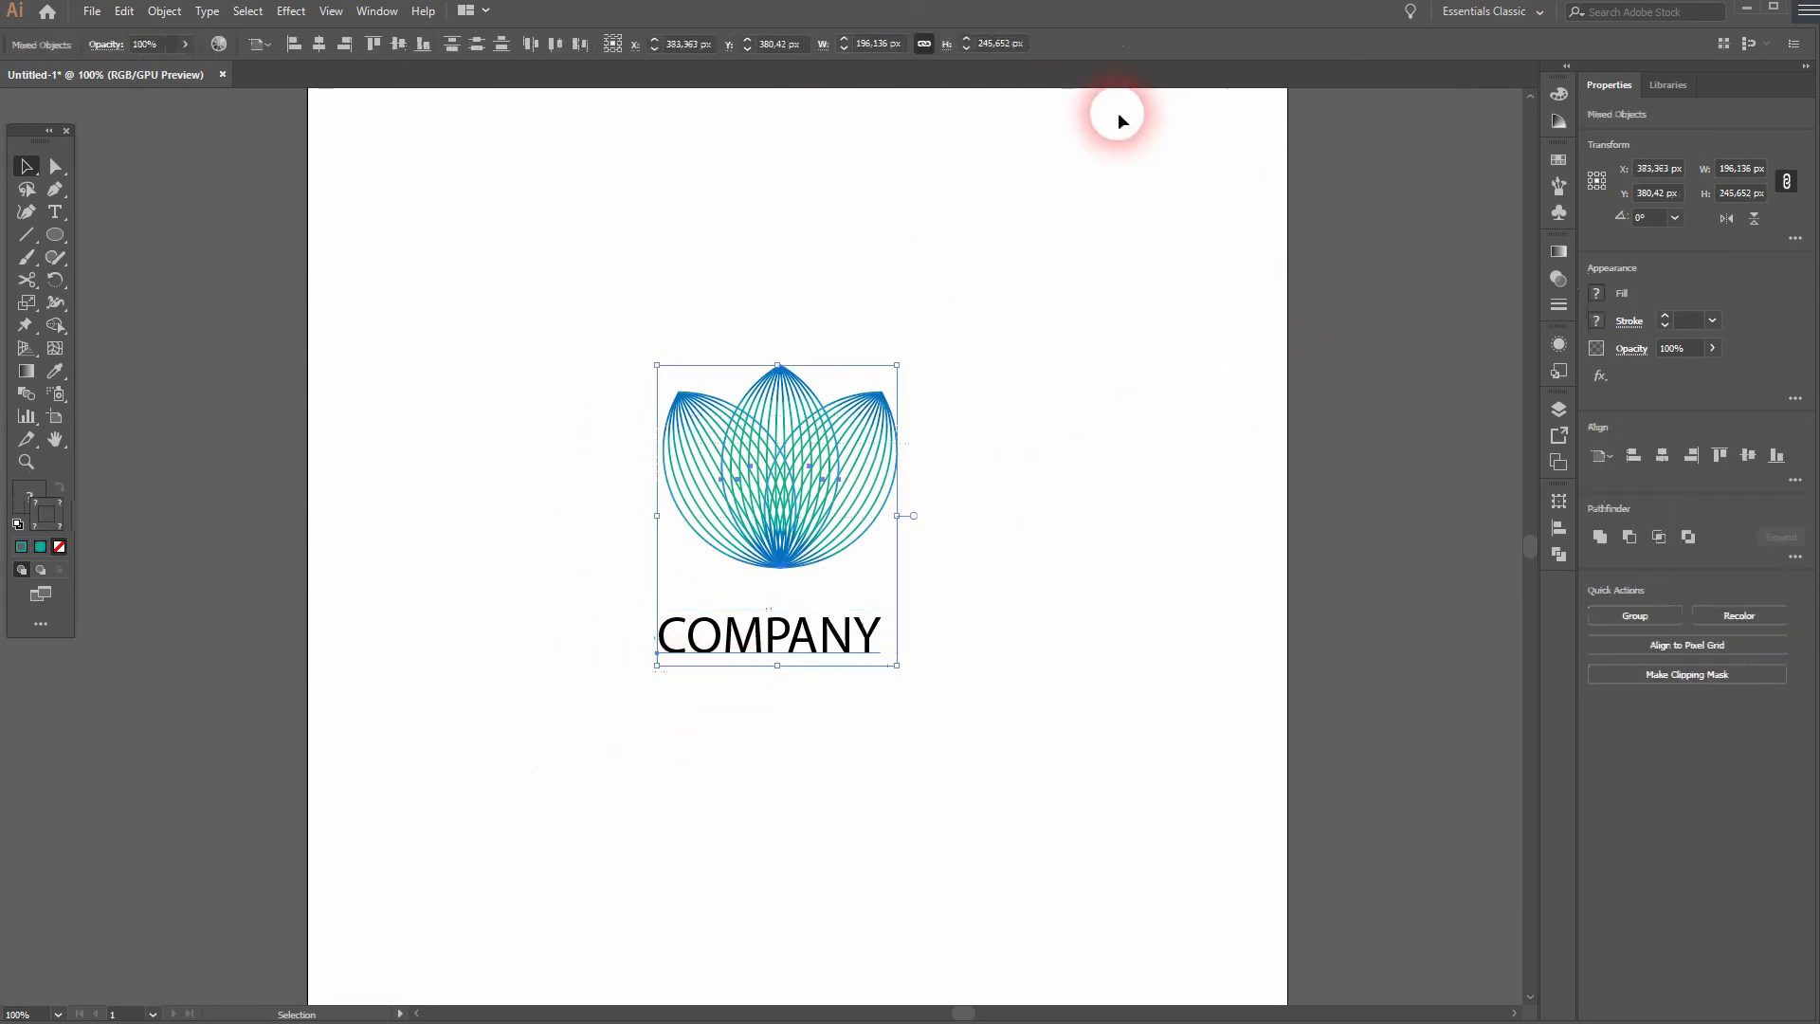
{"action": "left_click", "coordinate": [313, 50]}
{"action": "left_click", "coordinate": [982, 616]}
Step: Nudge the COMPANY text up to about Y 461 px, closer to the flower symbol
{"action": "left_click", "coordinate": [864, 647]}
{"action": "key", "text": "Up"}
{"action": "key", "text": "Up"}
{"action": "key", "text": "Up"}
{"action": "key", "text": "Up"}
{"action": "key", "text": "Up"}
{"action": "key", "text": "Up"}
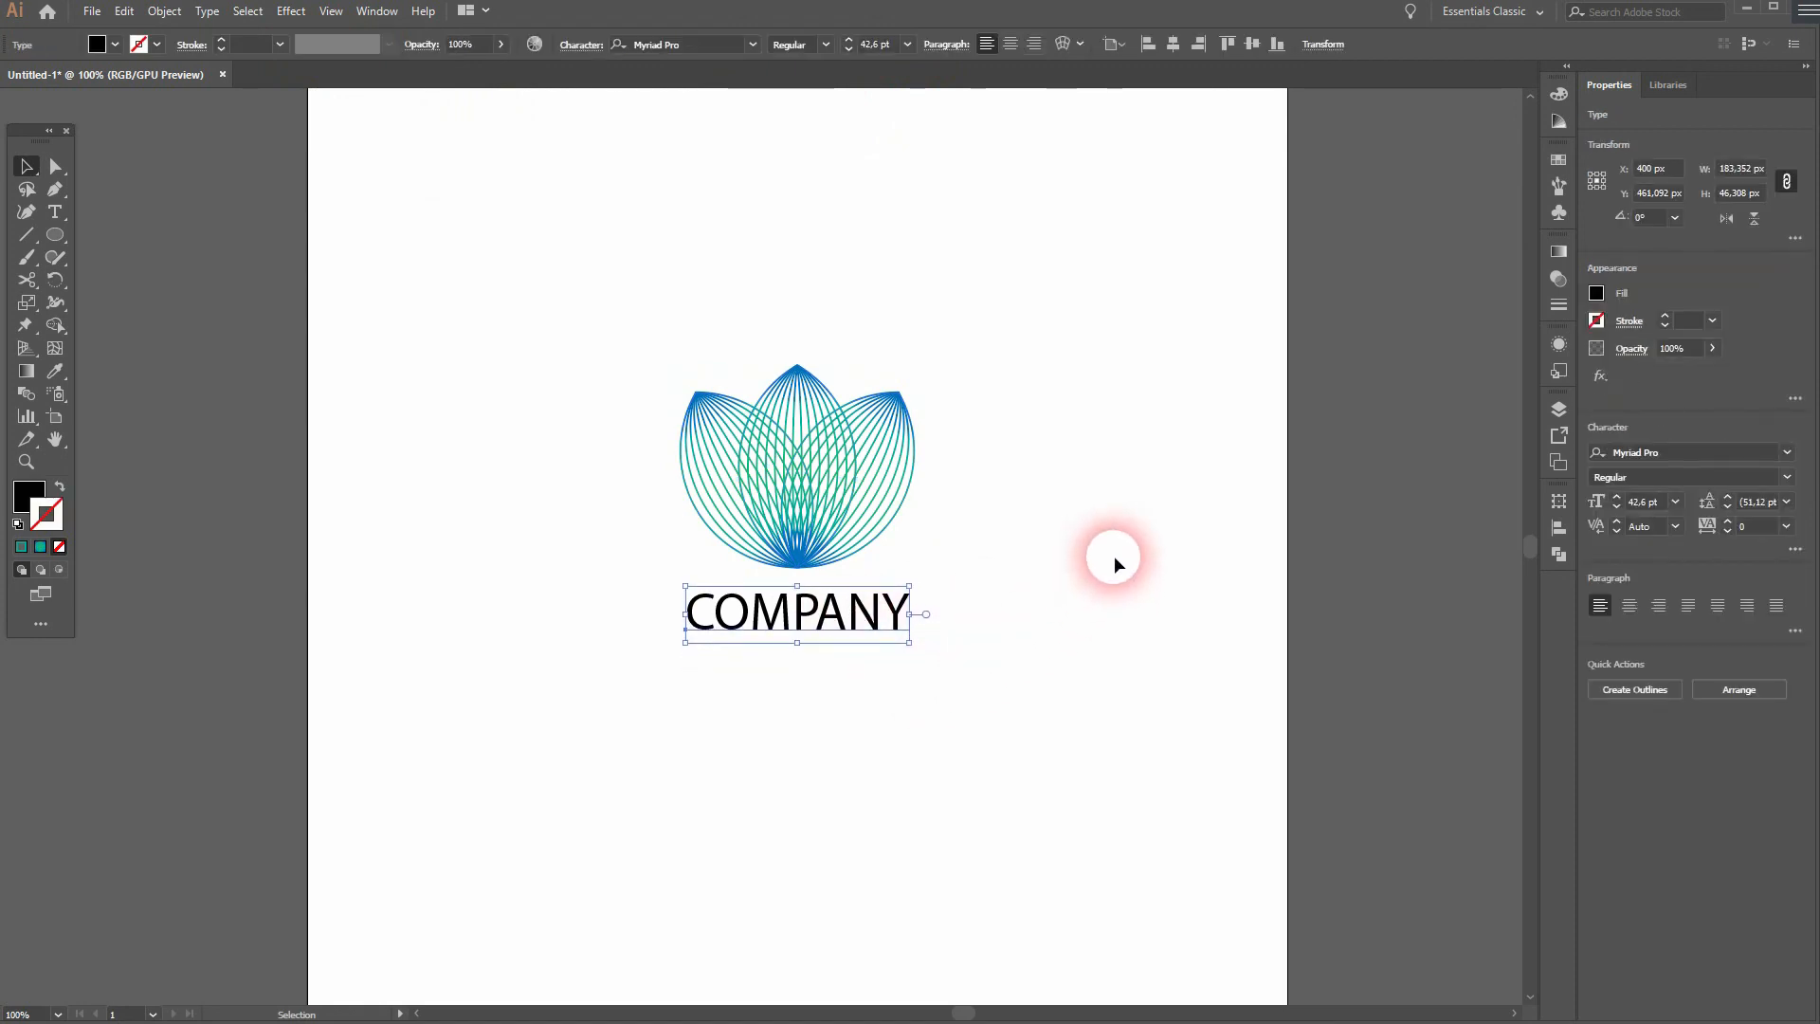
Step: Change the COMPANY text's fill from black to the blue swatch that matches the flower symbol's petal tips
{"action": "left_click", "coordinate": [1113, 555]}
{"action": "left_click", "coordinate": [850, 626]}
{"action": "left_click", "coordinate": [112, 45]}
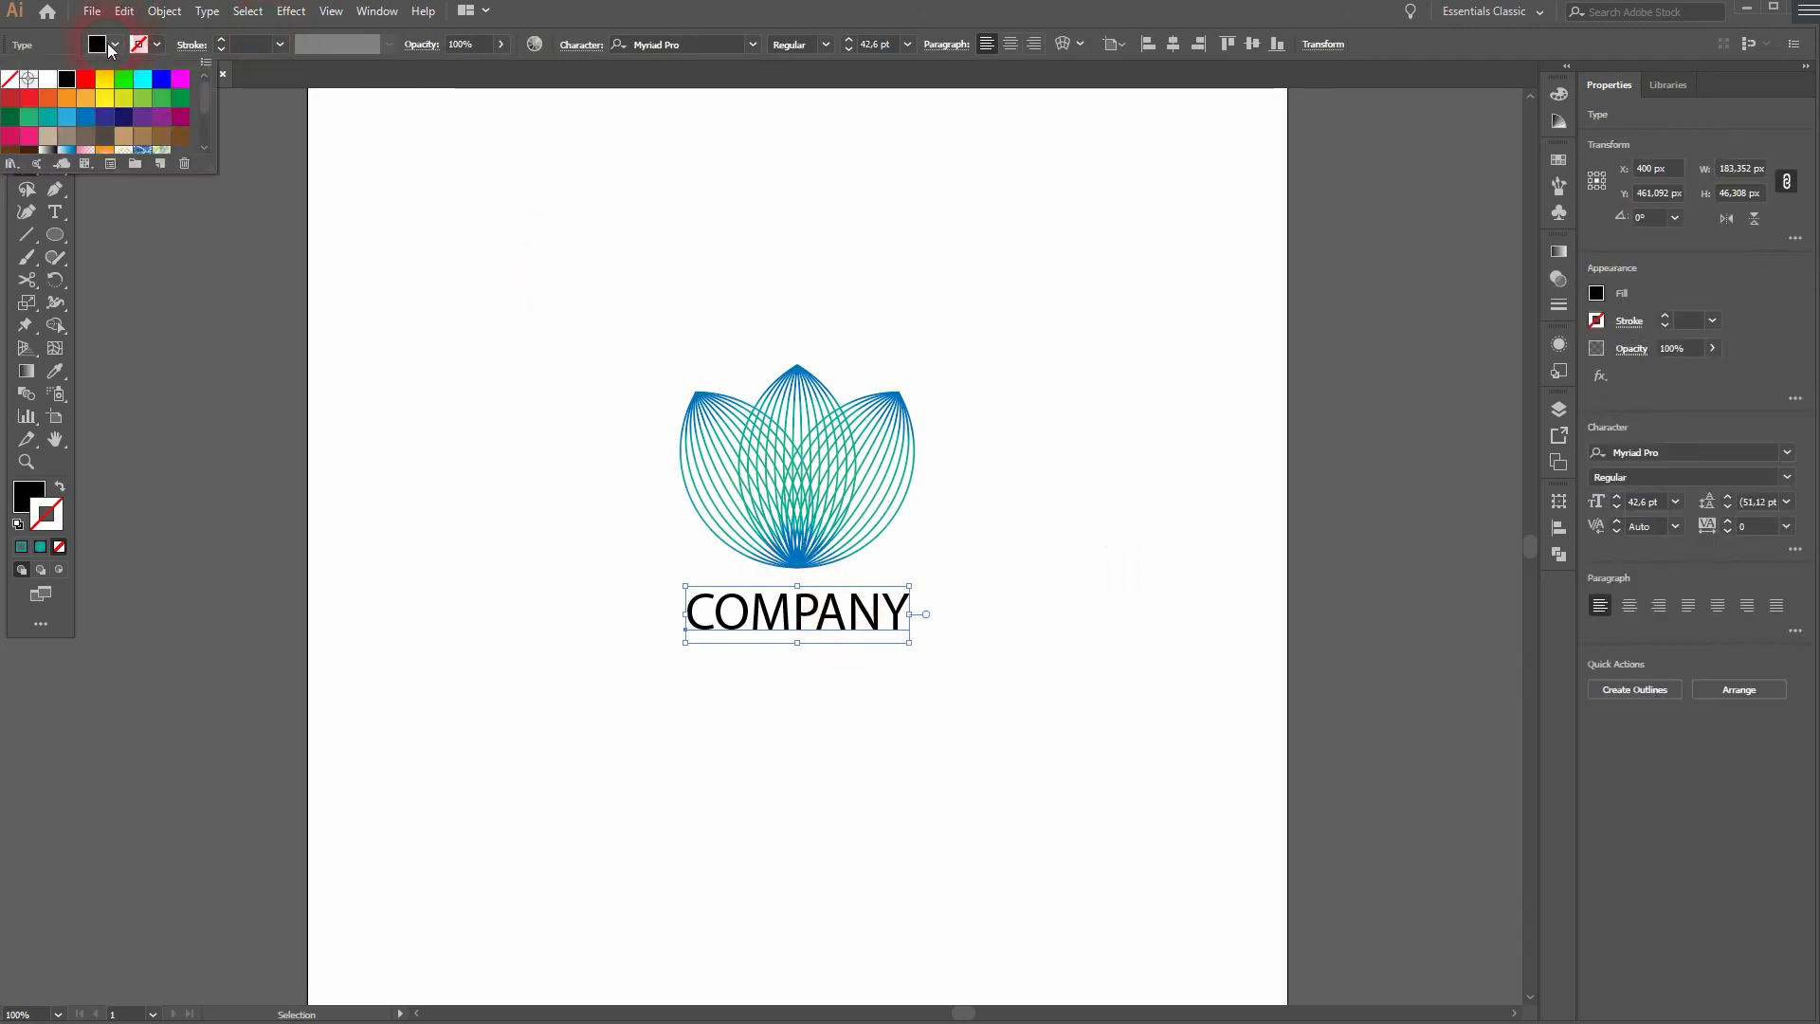
{"action": "left_click", "coordinate": [91, 120]}
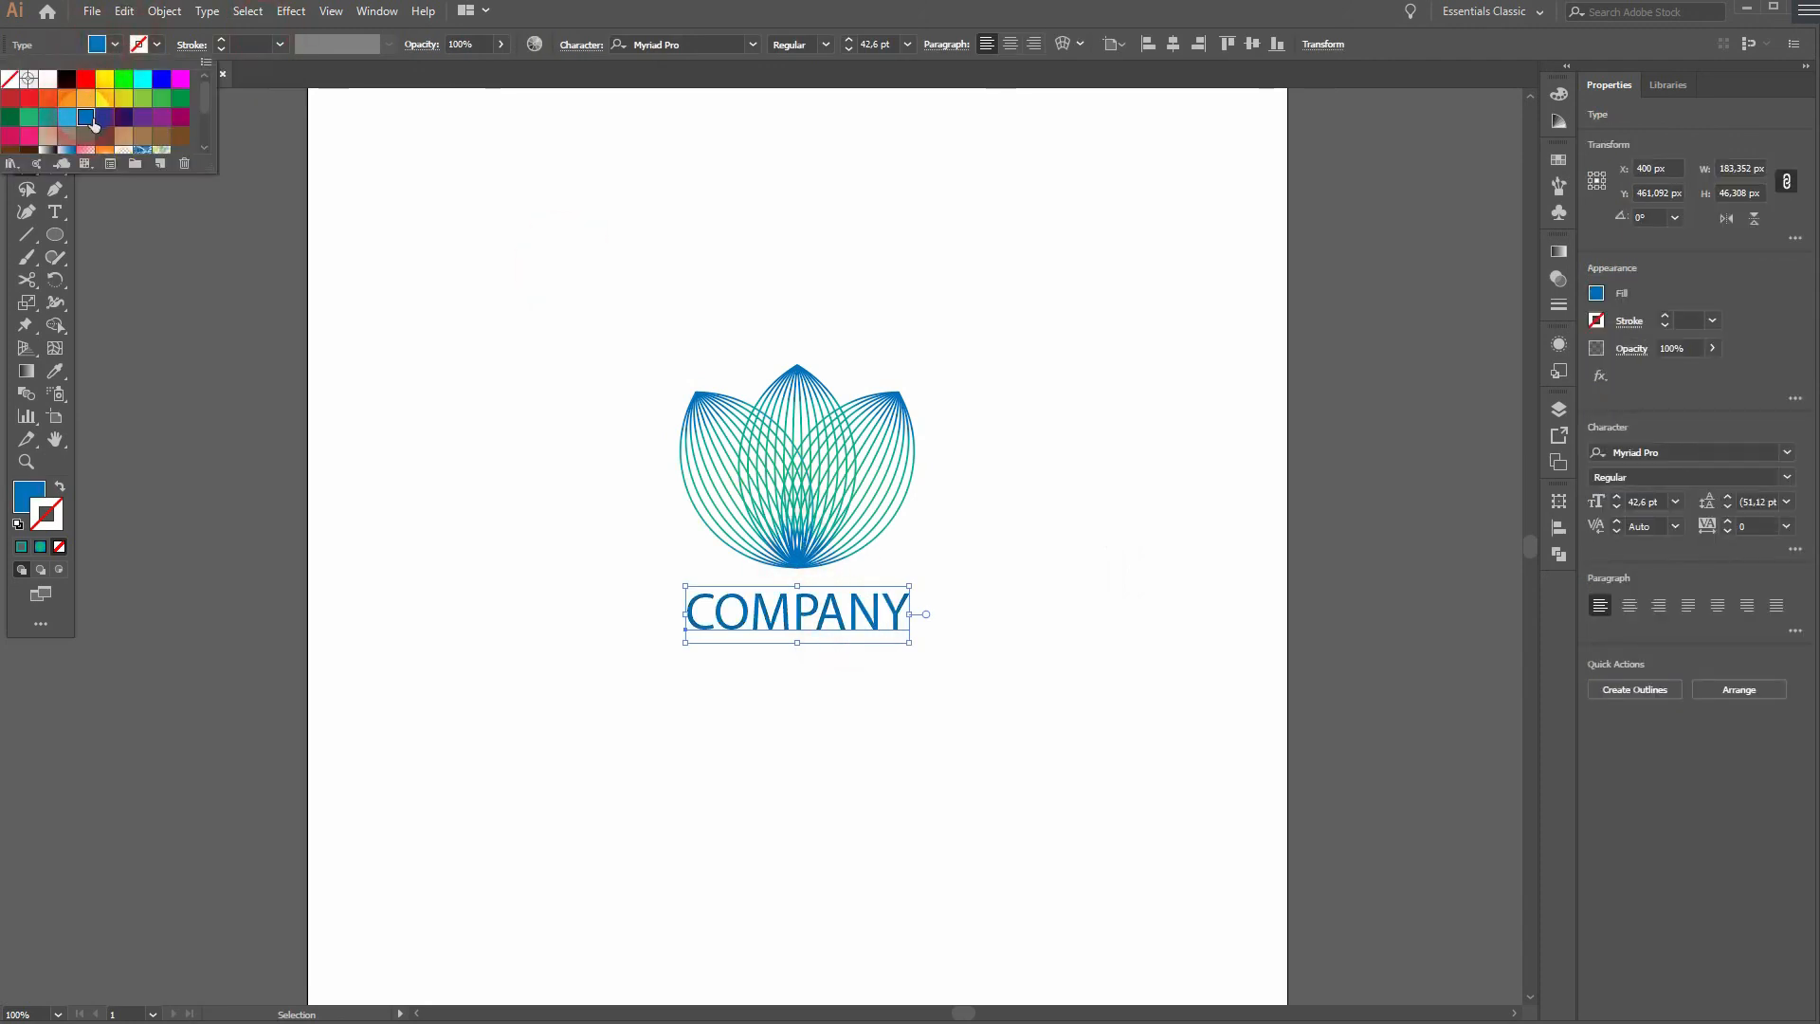
{"action": "left_click", "coordinate": [601, 752]}
{"action": "left_click", "coordinate": [1027, 644]}
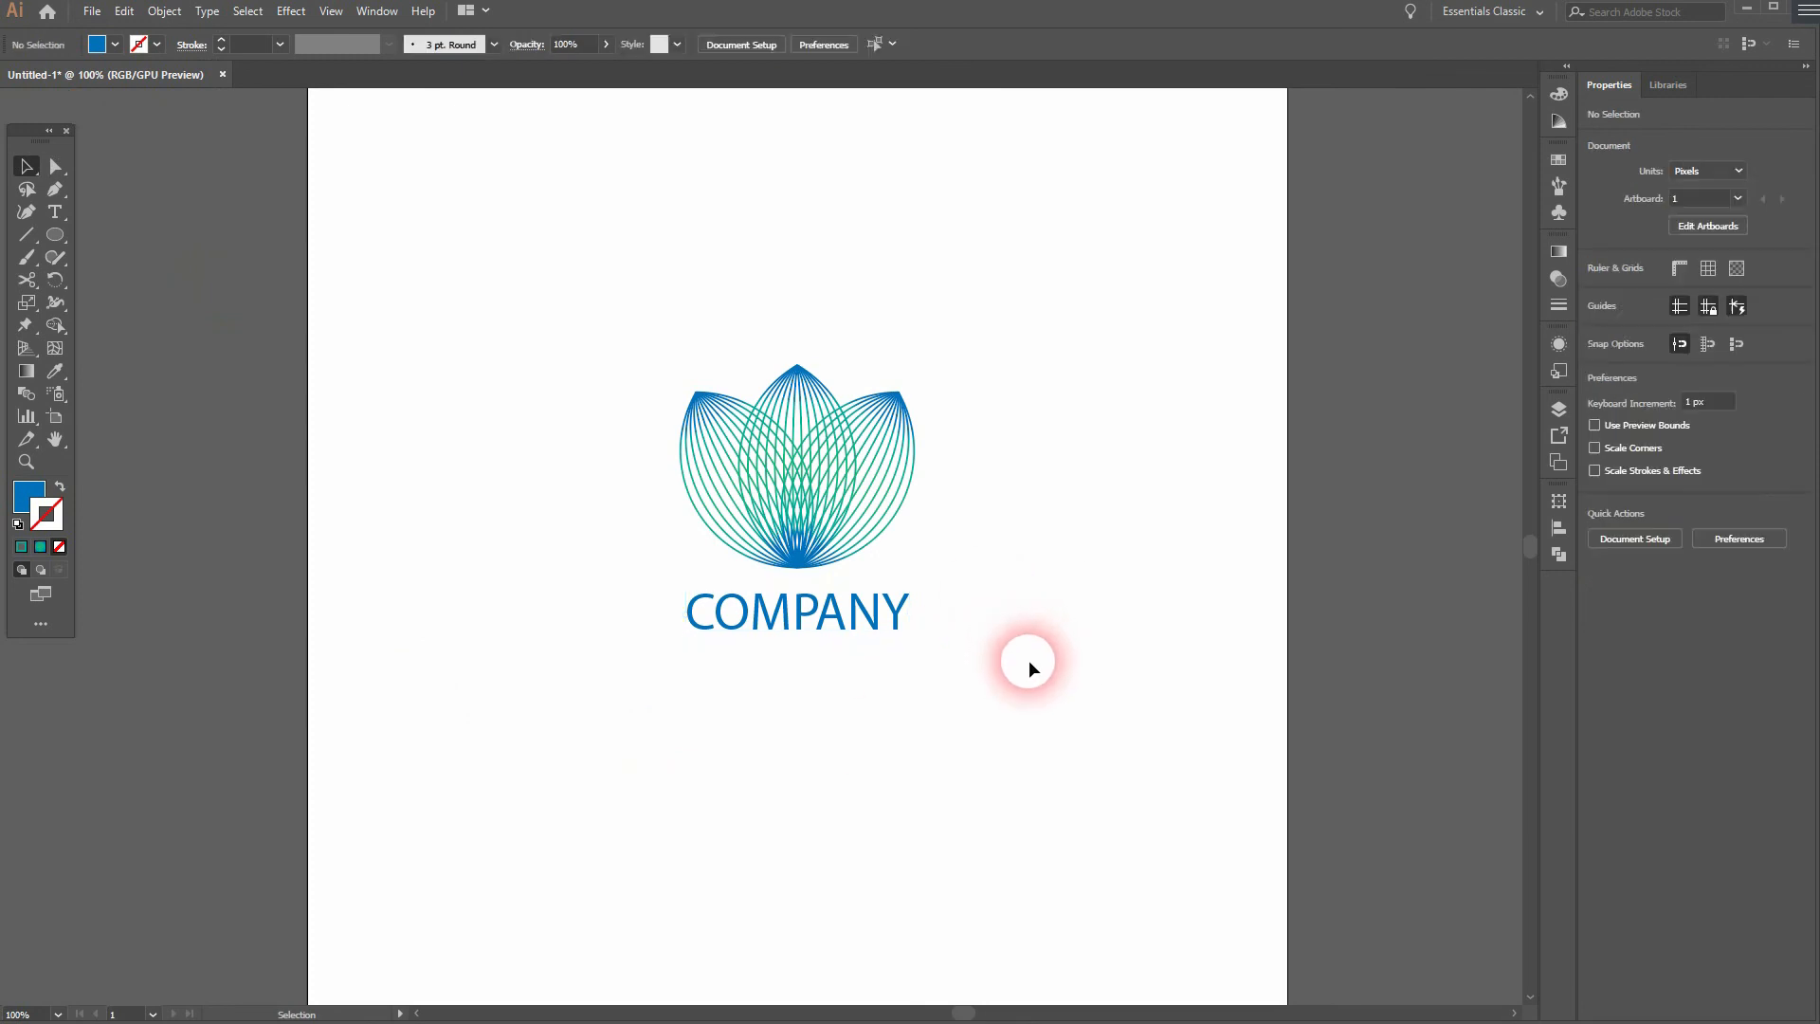
Step: Group the flower symbol and the COMPANY text into a single object
{"action": "key", "text": "ctrl+0"}
{"action": "scroll", "coordinate": [750, 531], "scroll_direction": "up", "scroll_amount": 1}
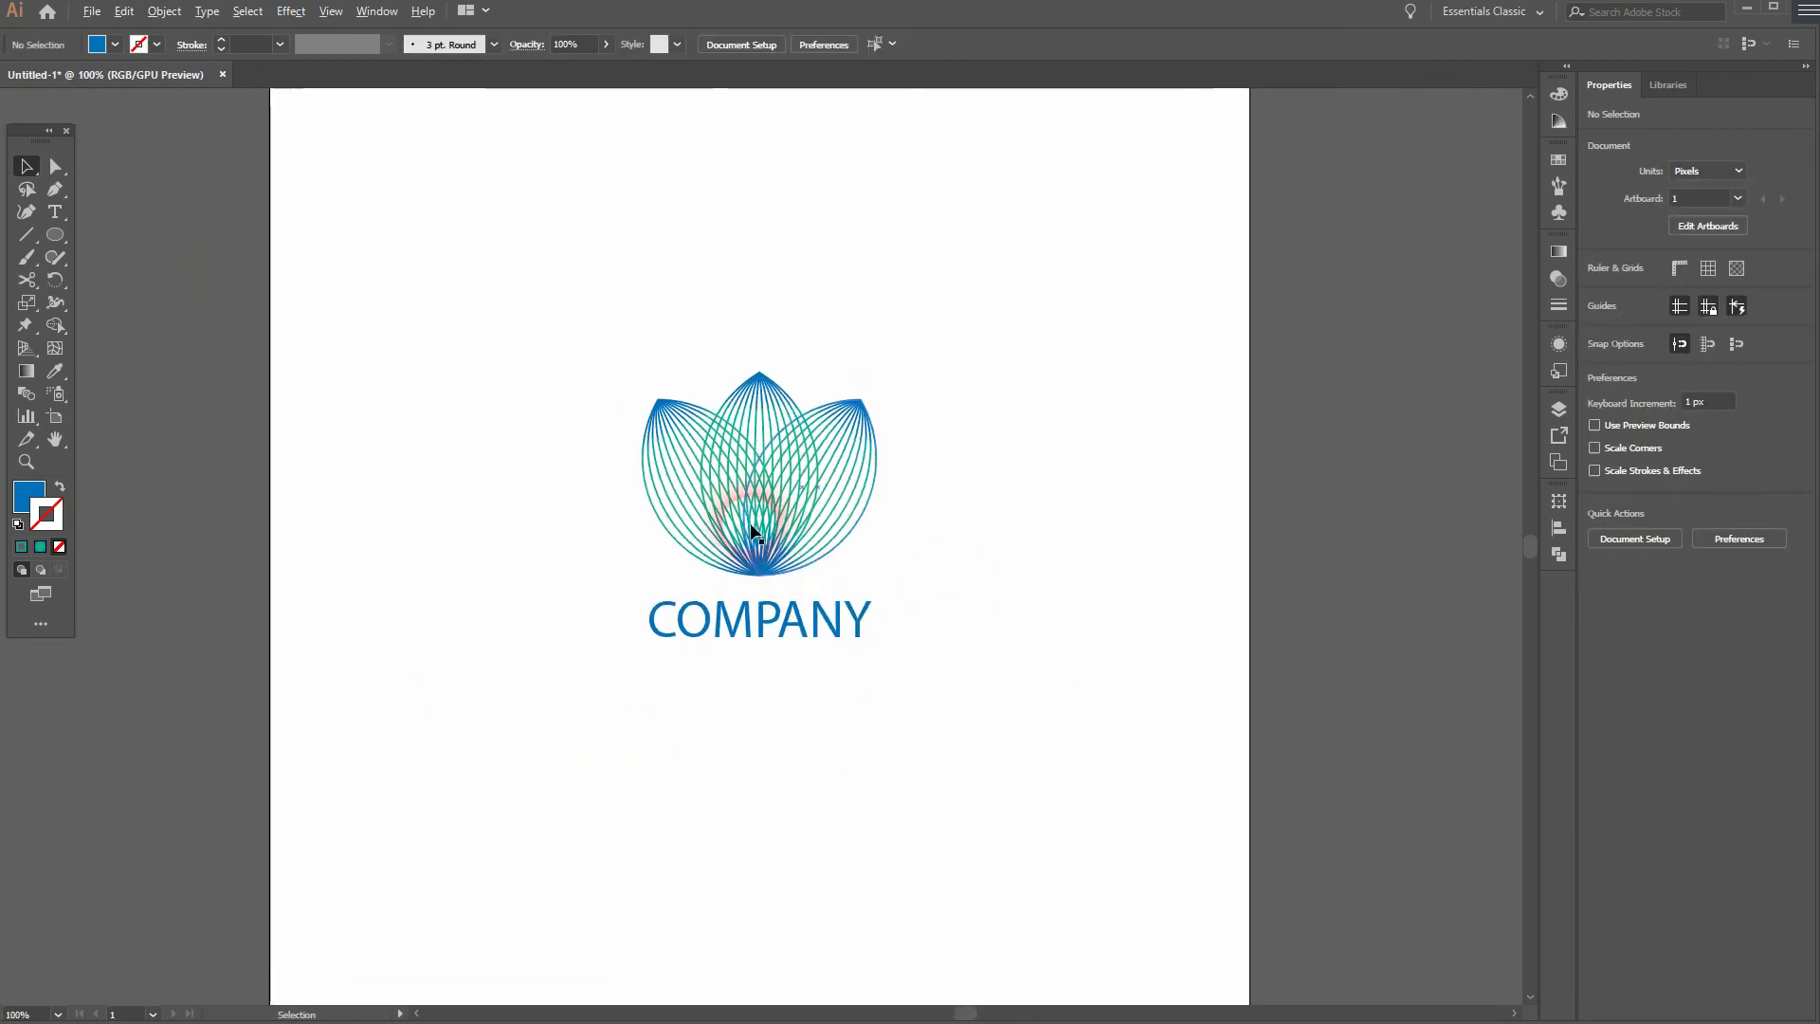
{"action": "scroll", "coordinate": [730, 485], "scroll_direction": "up", "scroll_amount": 1}
{"action": "left_click_drag", "start_coordinate": [515, 794], "coordinate": [1153, 341]}
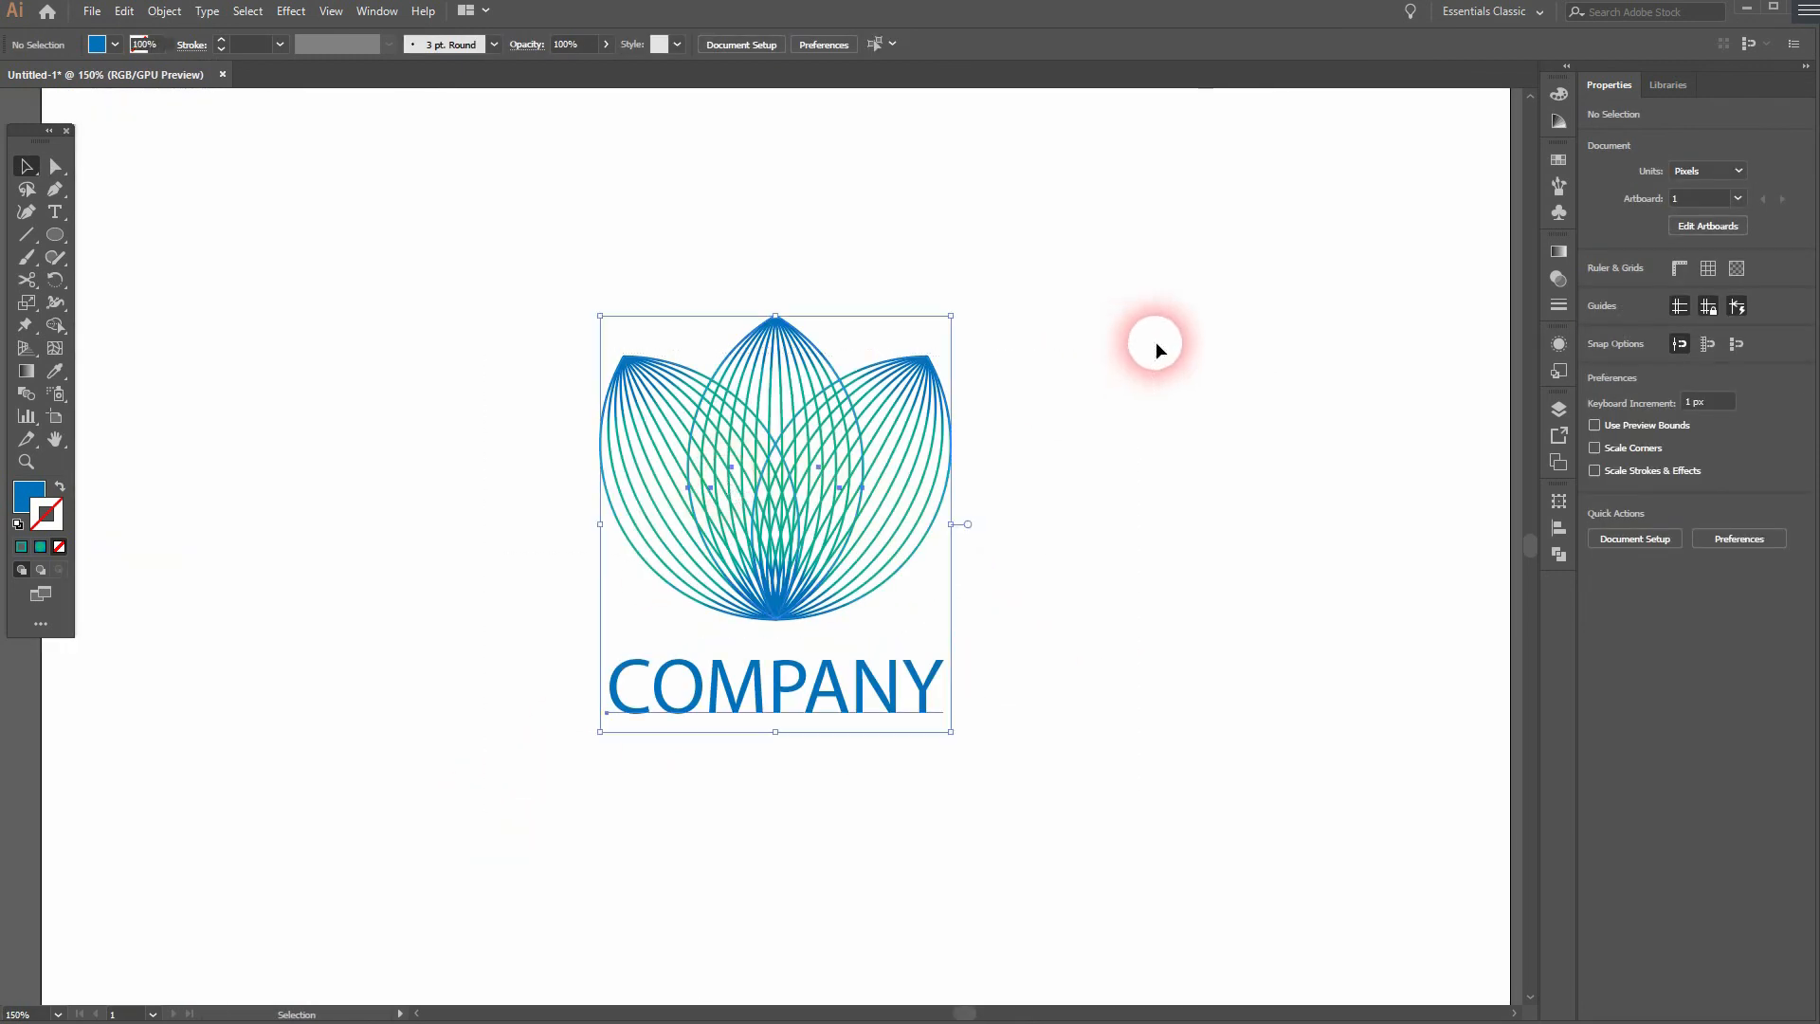
{"action": "left_click", "coordinate": [164, 10]}
{"action": "left_click", "coordinate": [227, 102]}
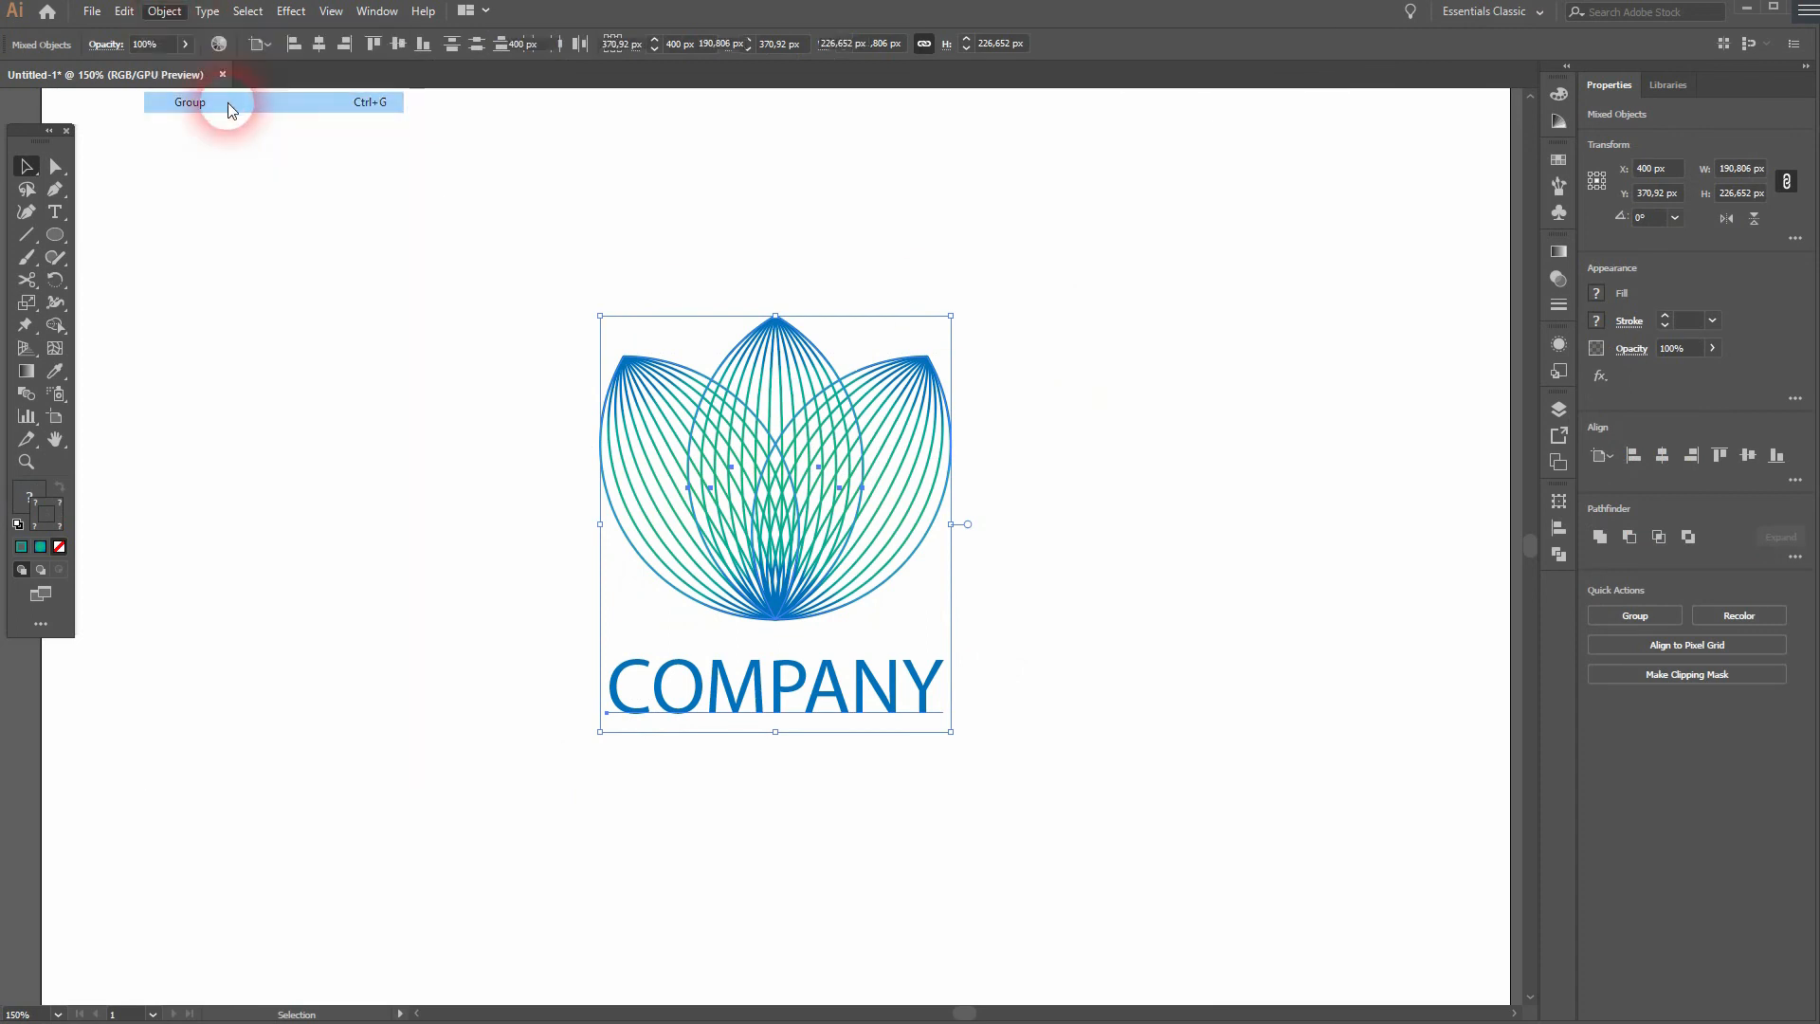
{"action": "left_click", "coordinate": [504, 600]}
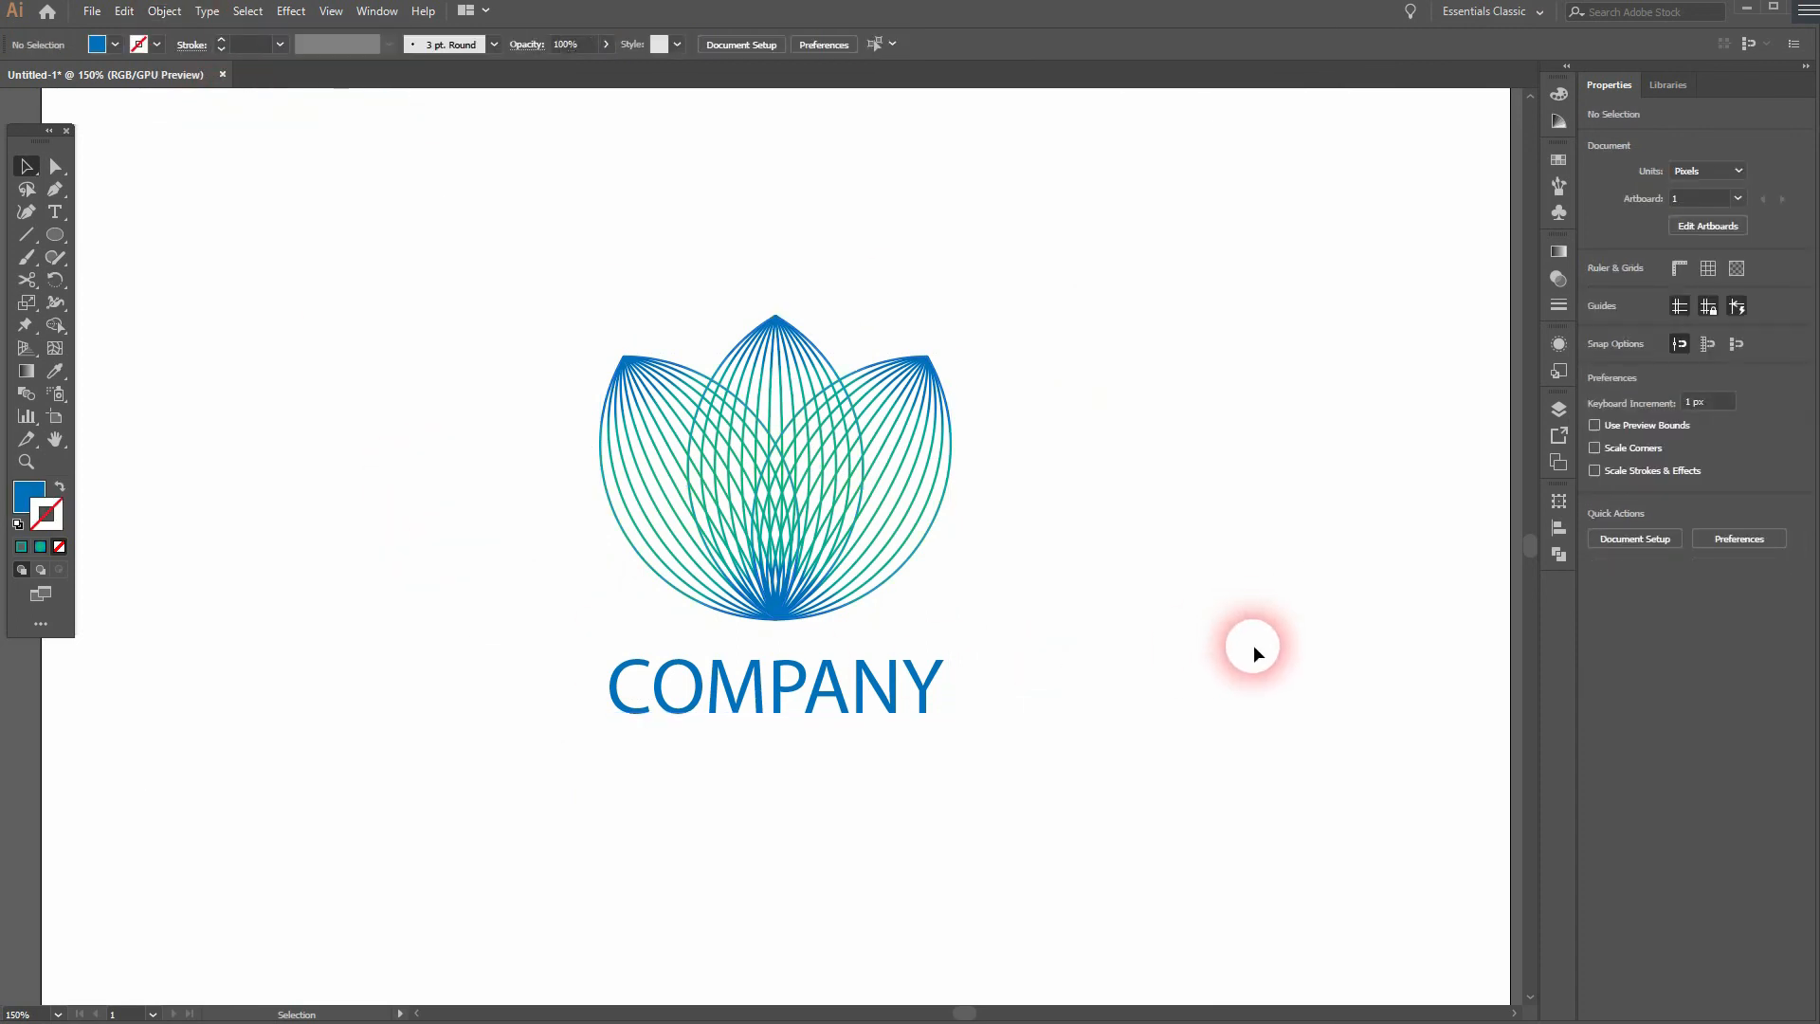